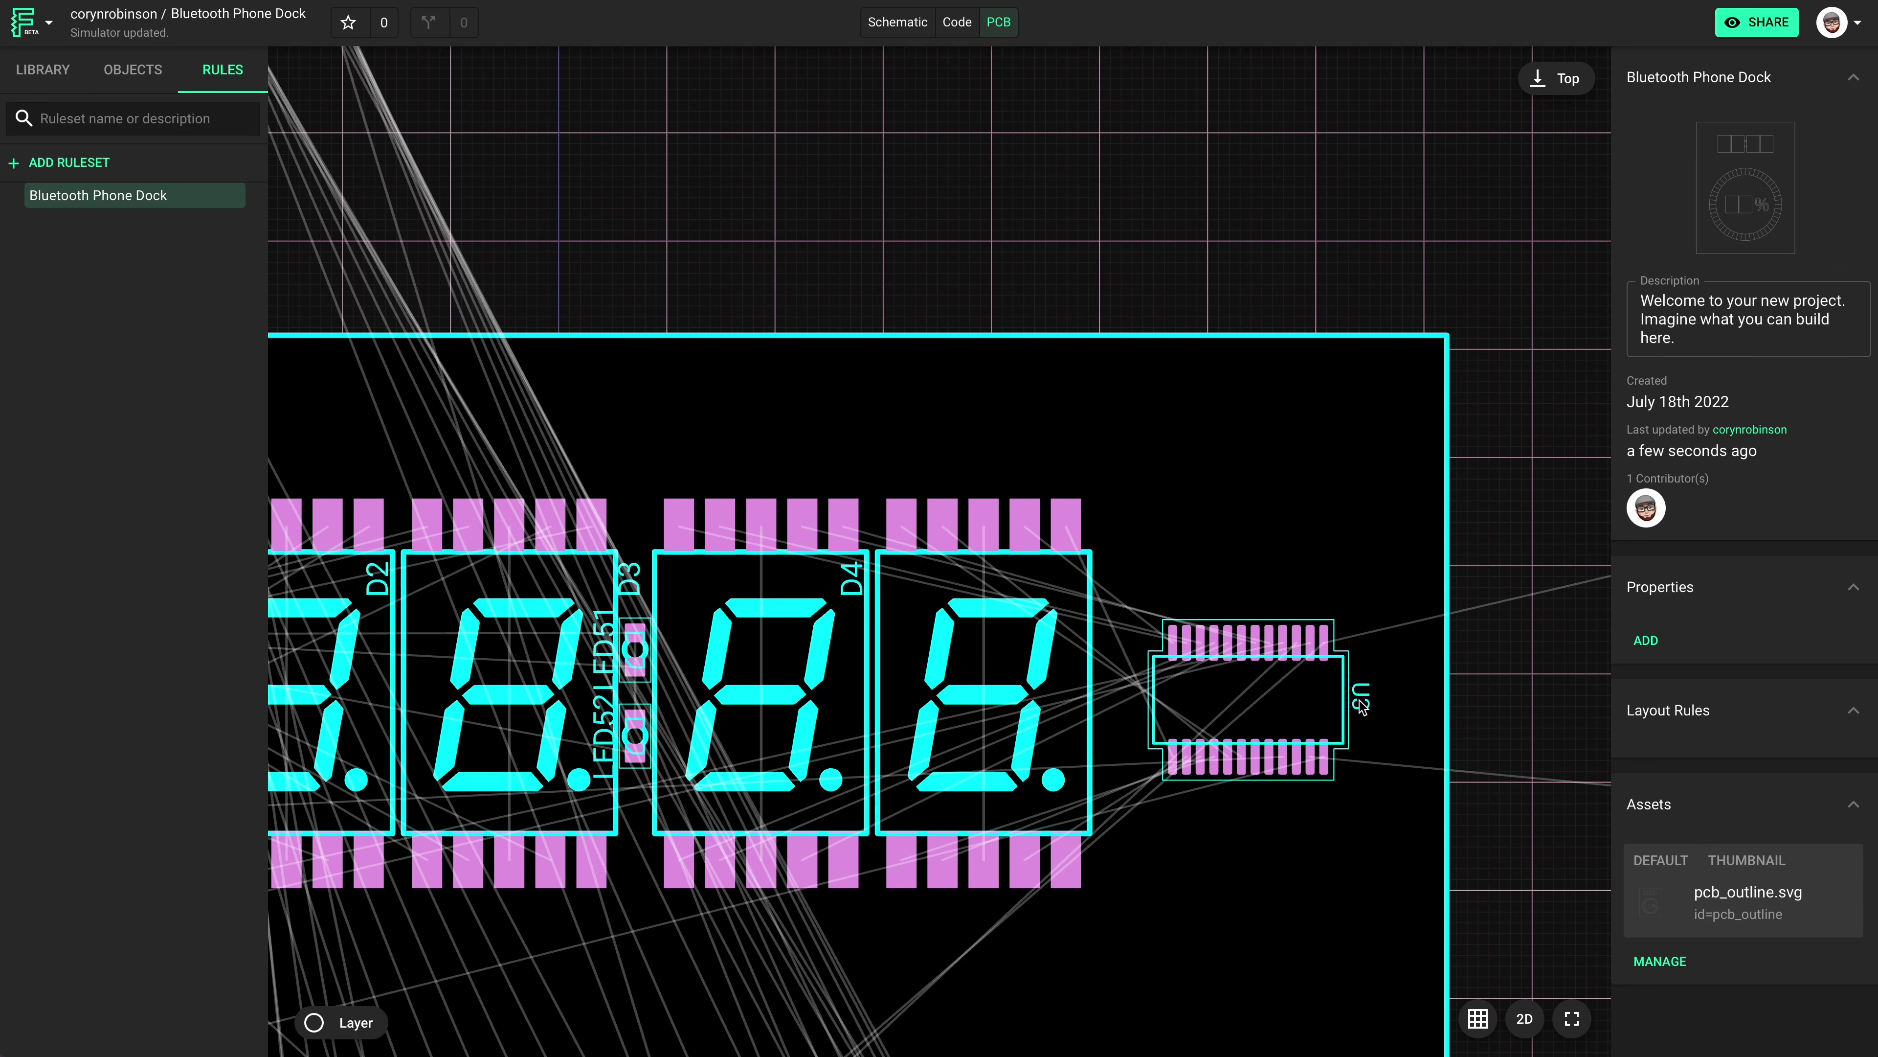
# Flip the chip beside the seven-segment displays near the board's right edge to the opposite layer.
pyautogui.click(1363, 707)
pyautogui.rightClick(1362, 707)
pyautogui.click(1446, 913)
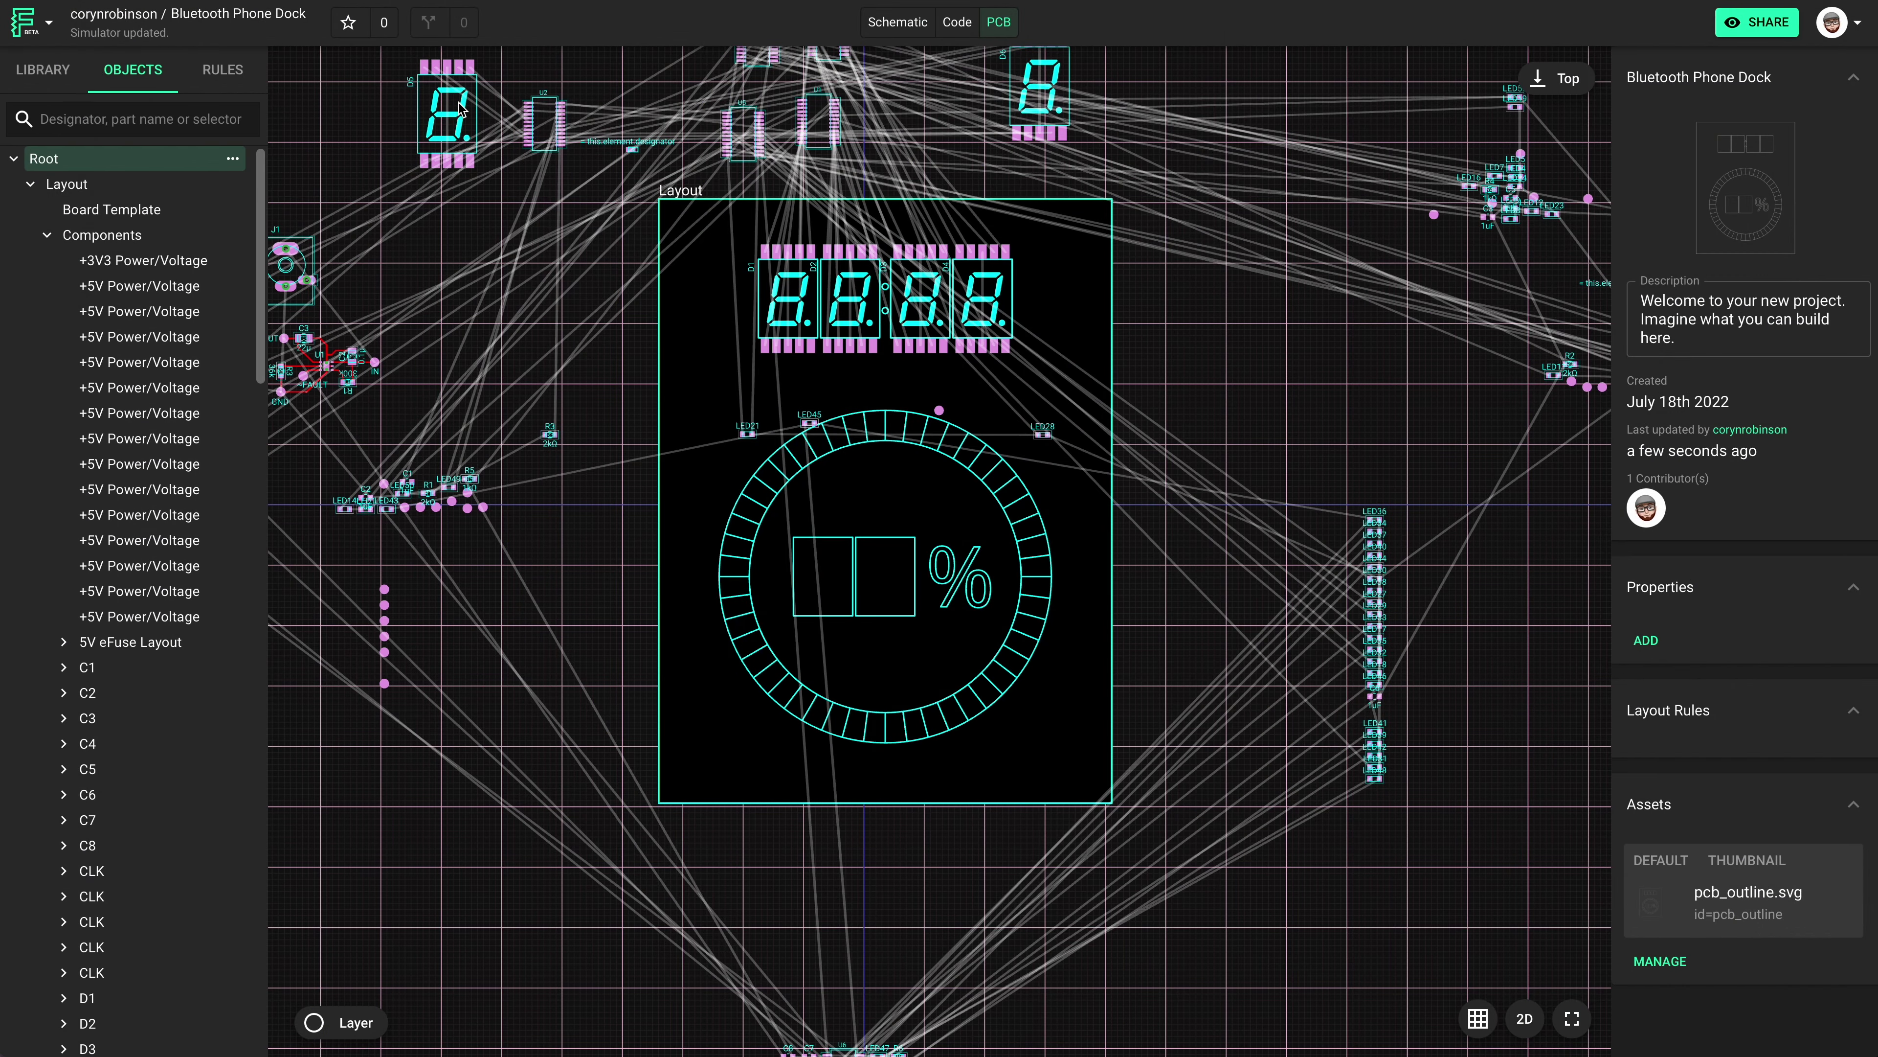
# Place seven-segment displays D5 and D6 over the two digit boxes beside the percent sign inside the ring.
pyautogui.moveTo(458, 107); pyautogui.dragTo(807, 581)
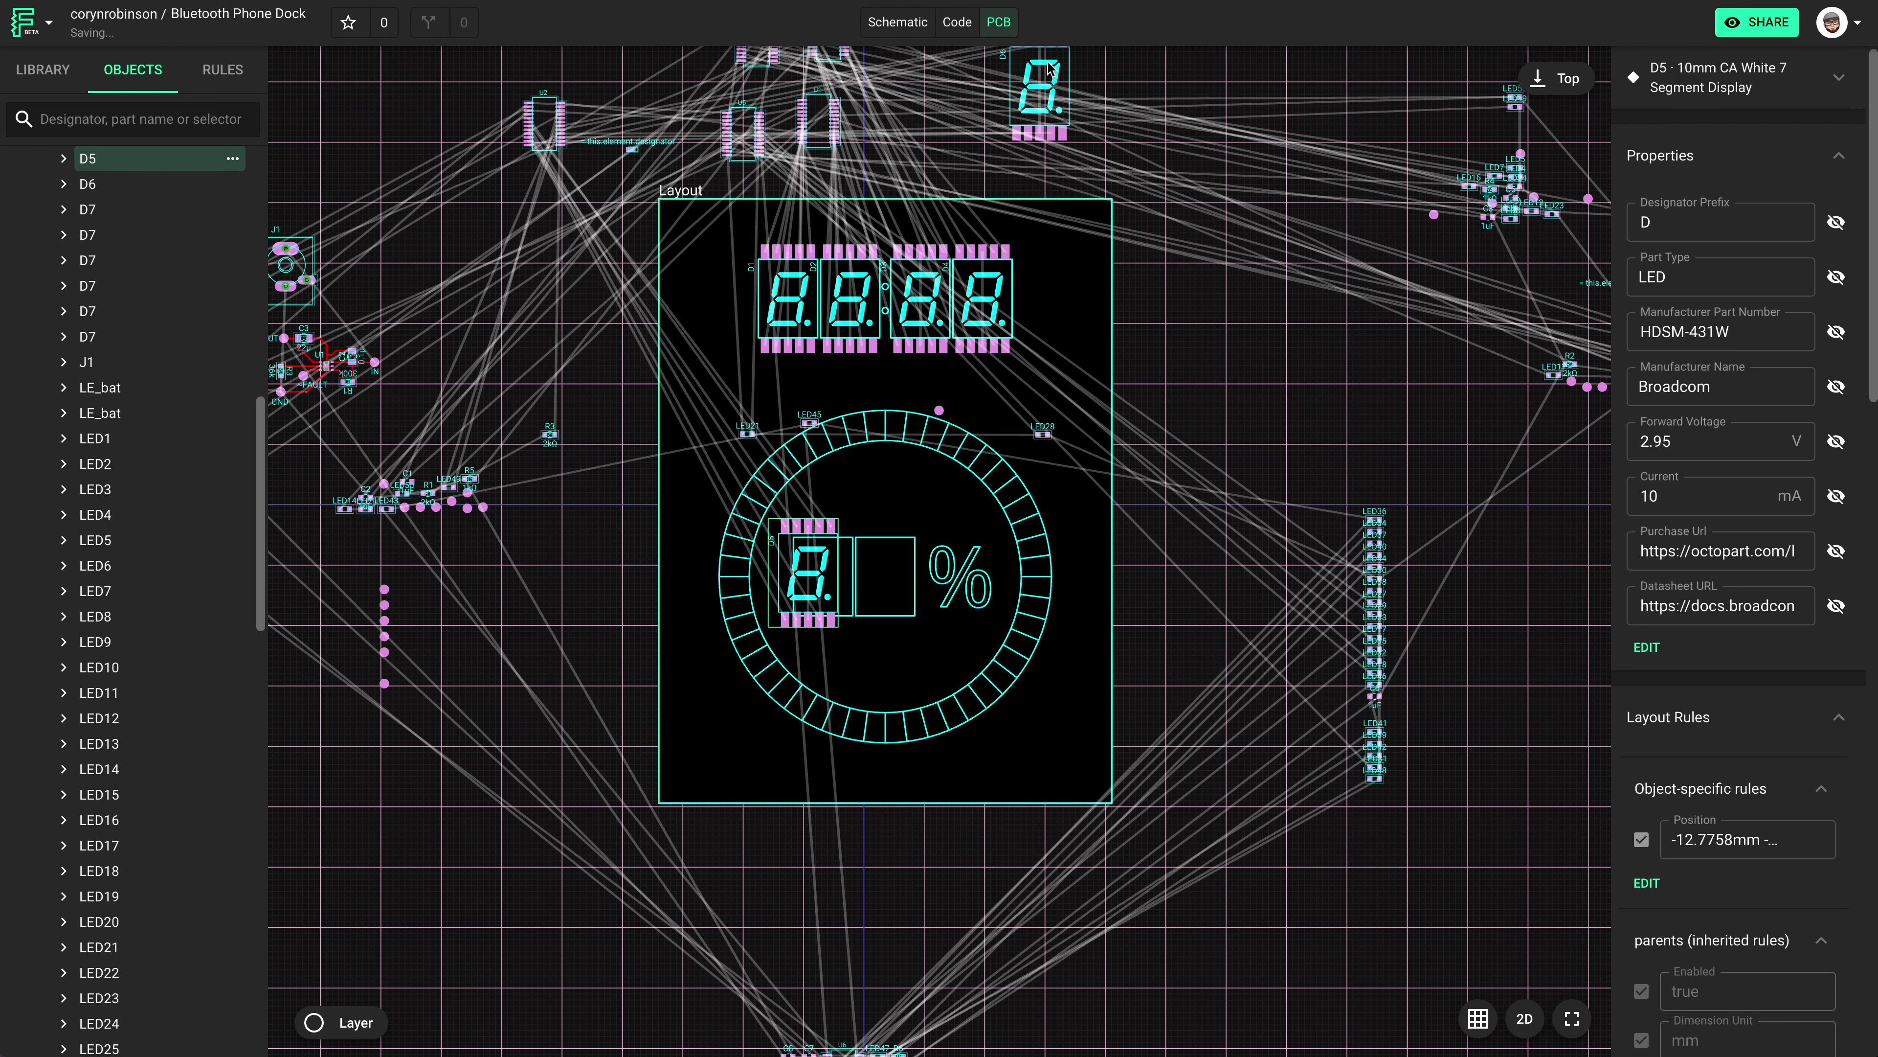
pyautogui.moveTo(1050, 68); pyautogui.dragTo(911, 555)
pyautogui.scroll(10, 848, 577)
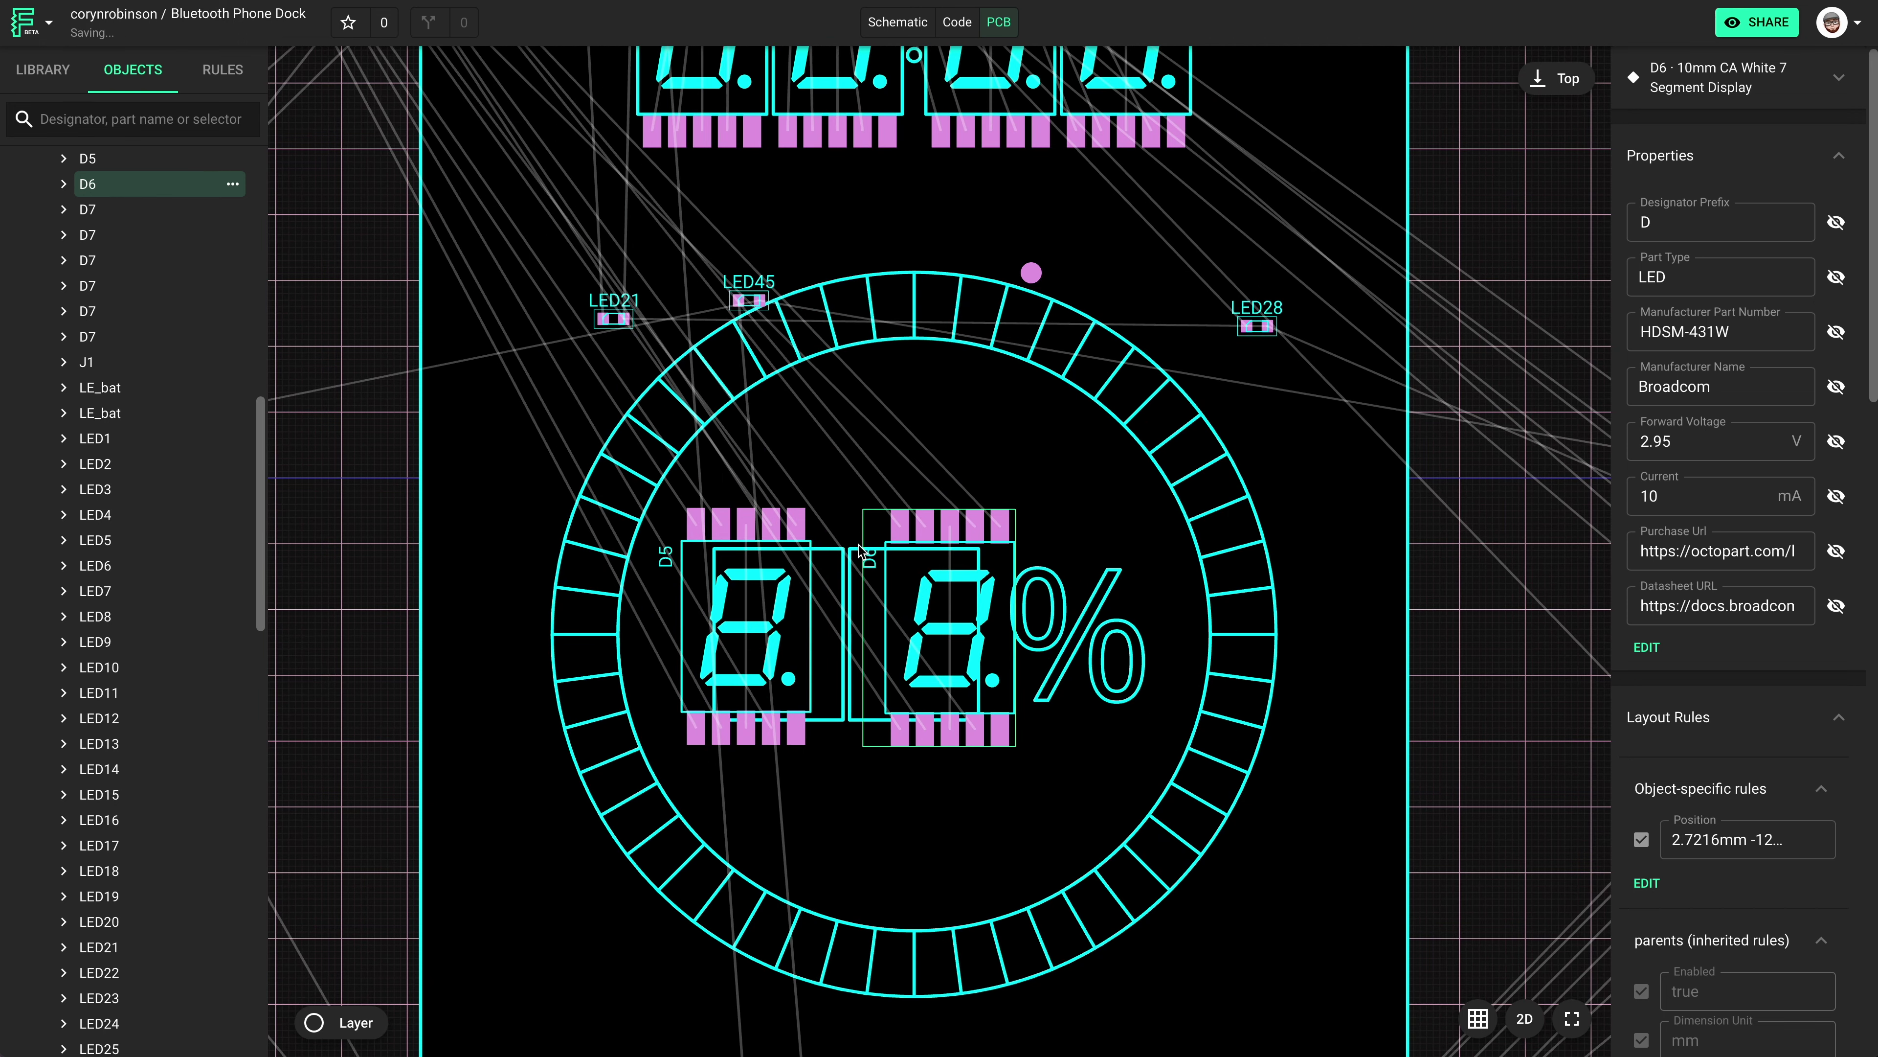
# Select displays D5 and D6 together and align them to their vertical center.
pyautogui.scroll(4, 830, 648)
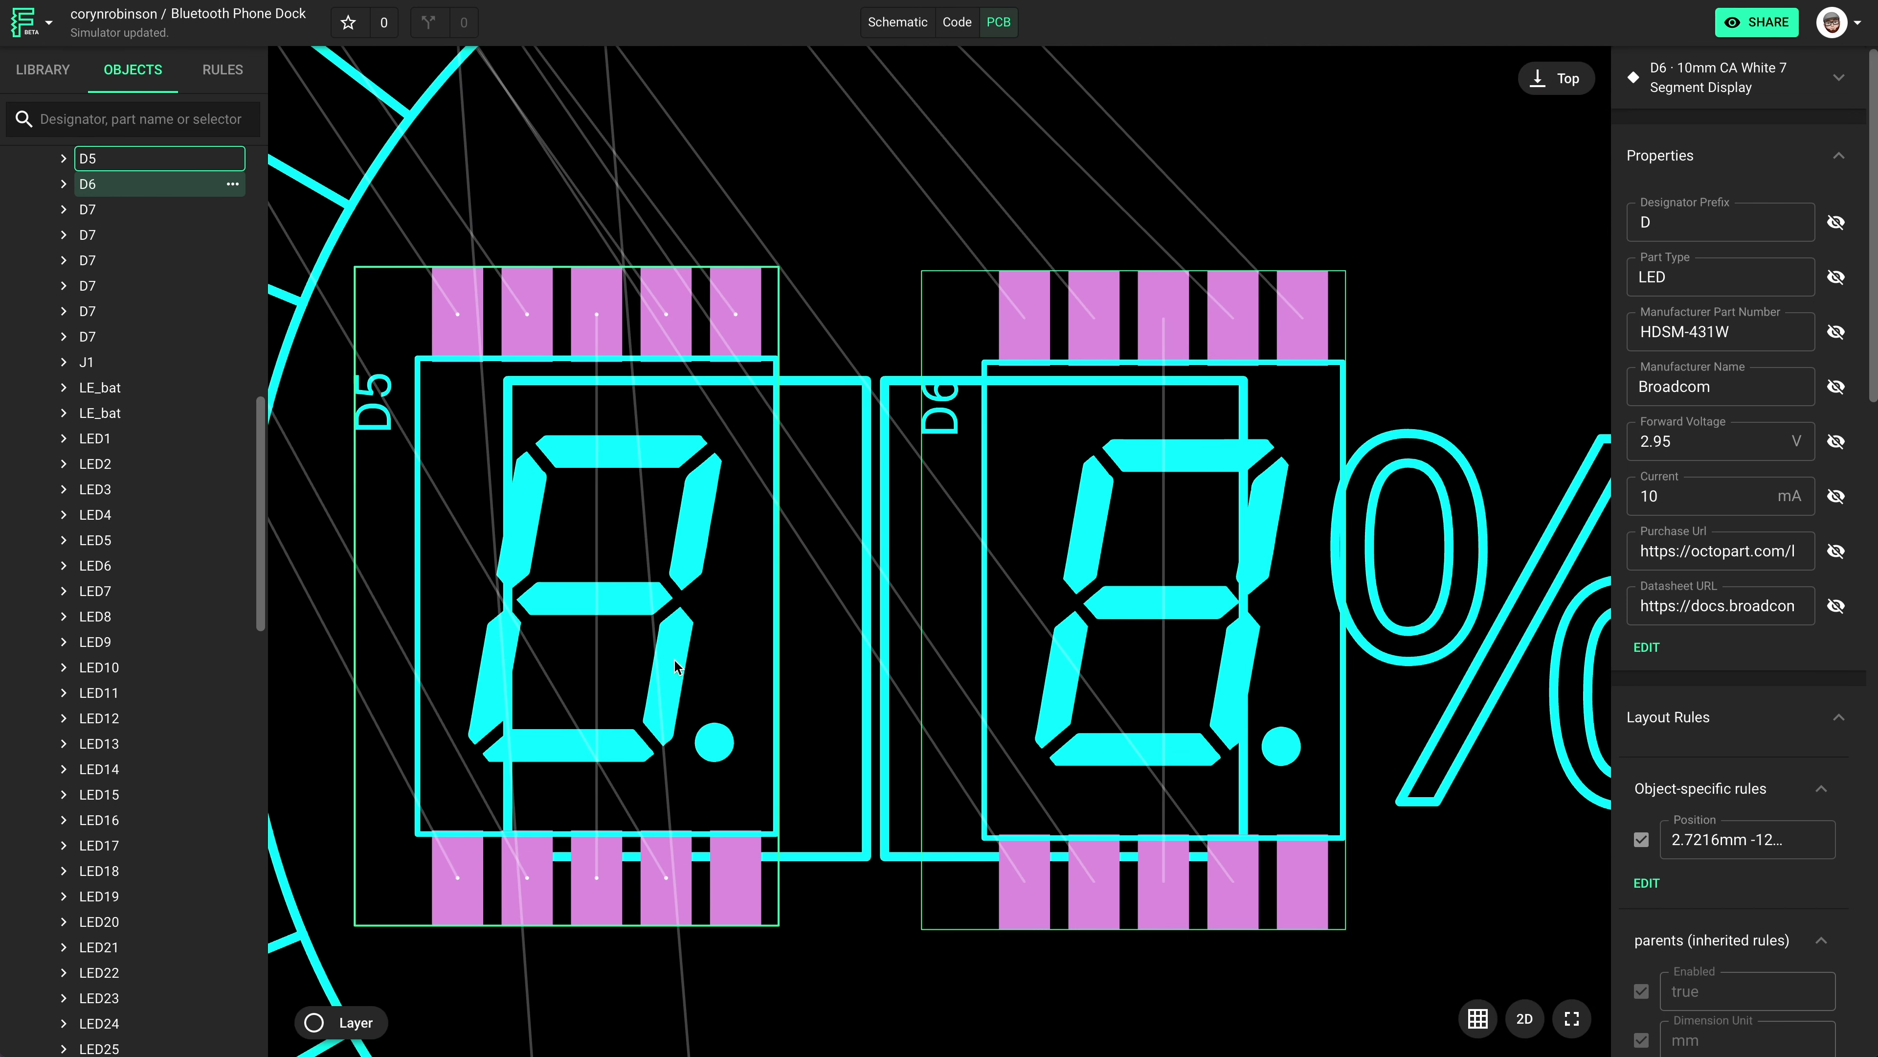
pyautogui.click(652, 659)
pyautogui.press('Escape')
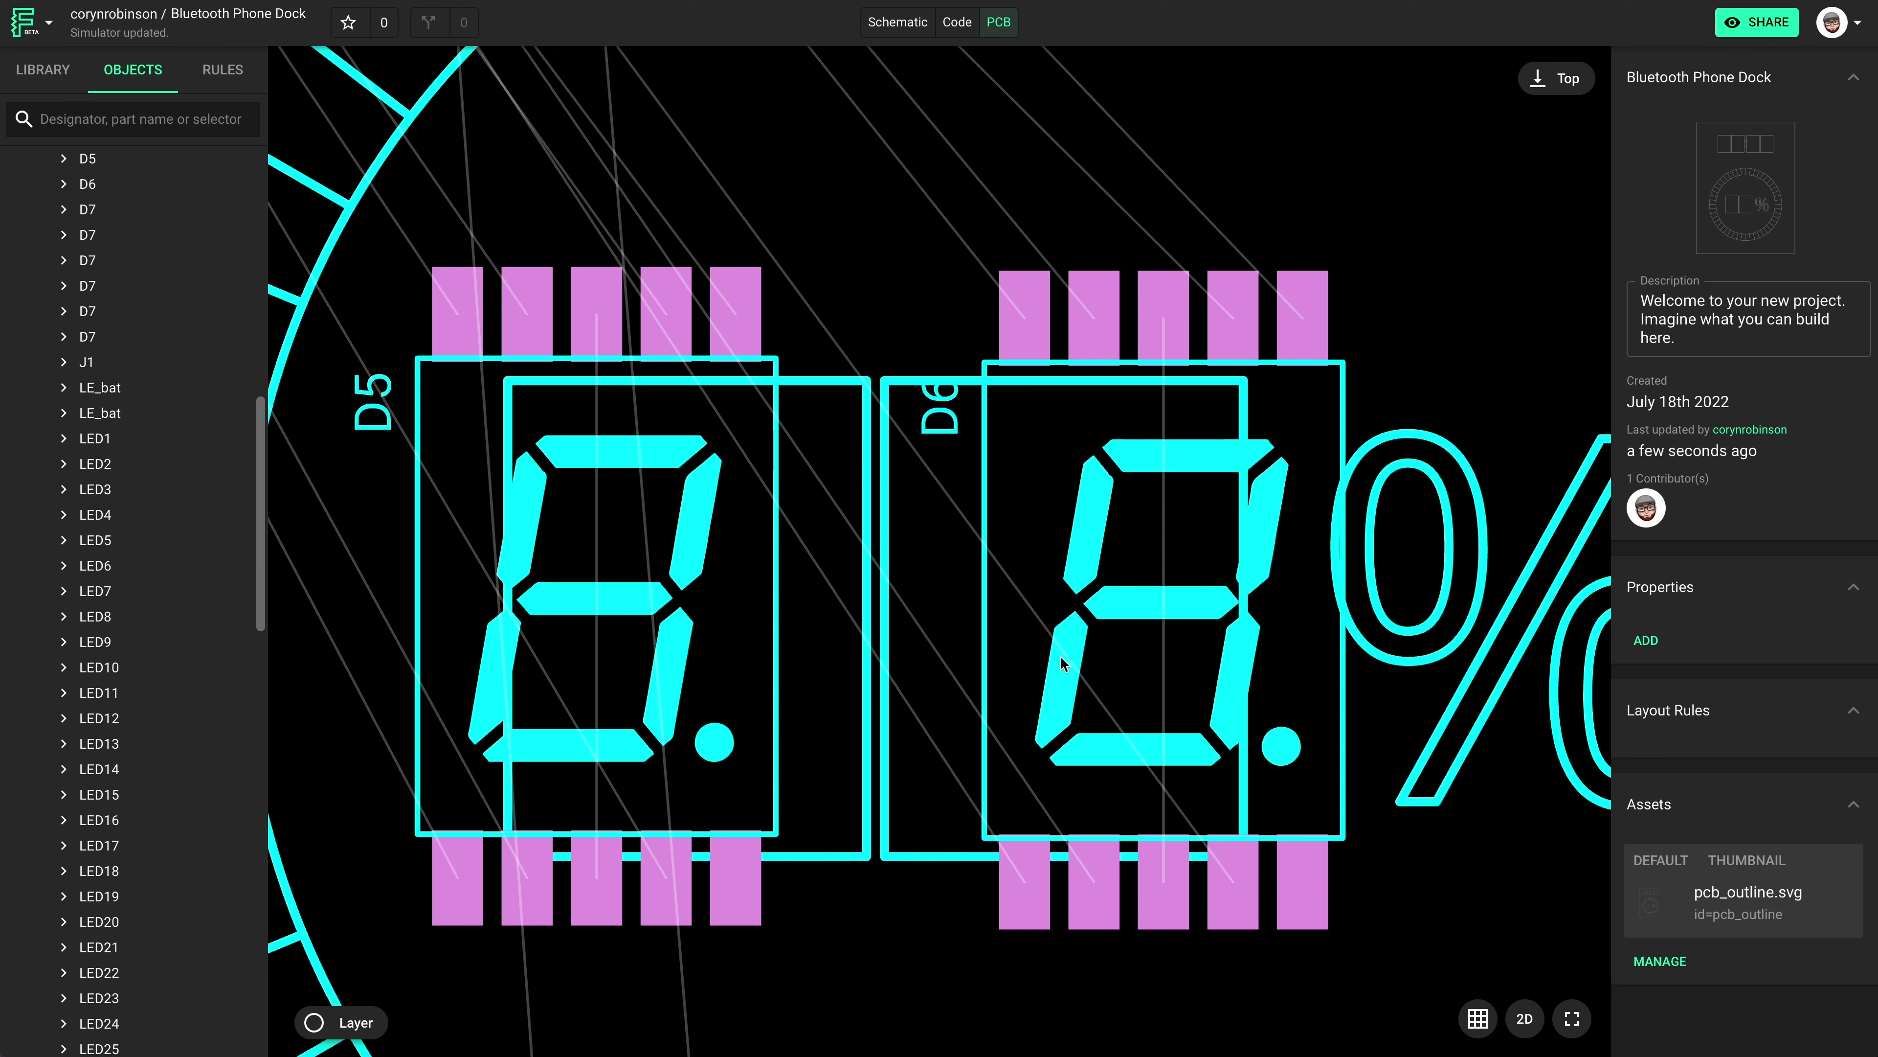
pyautogui.click(141, 158)
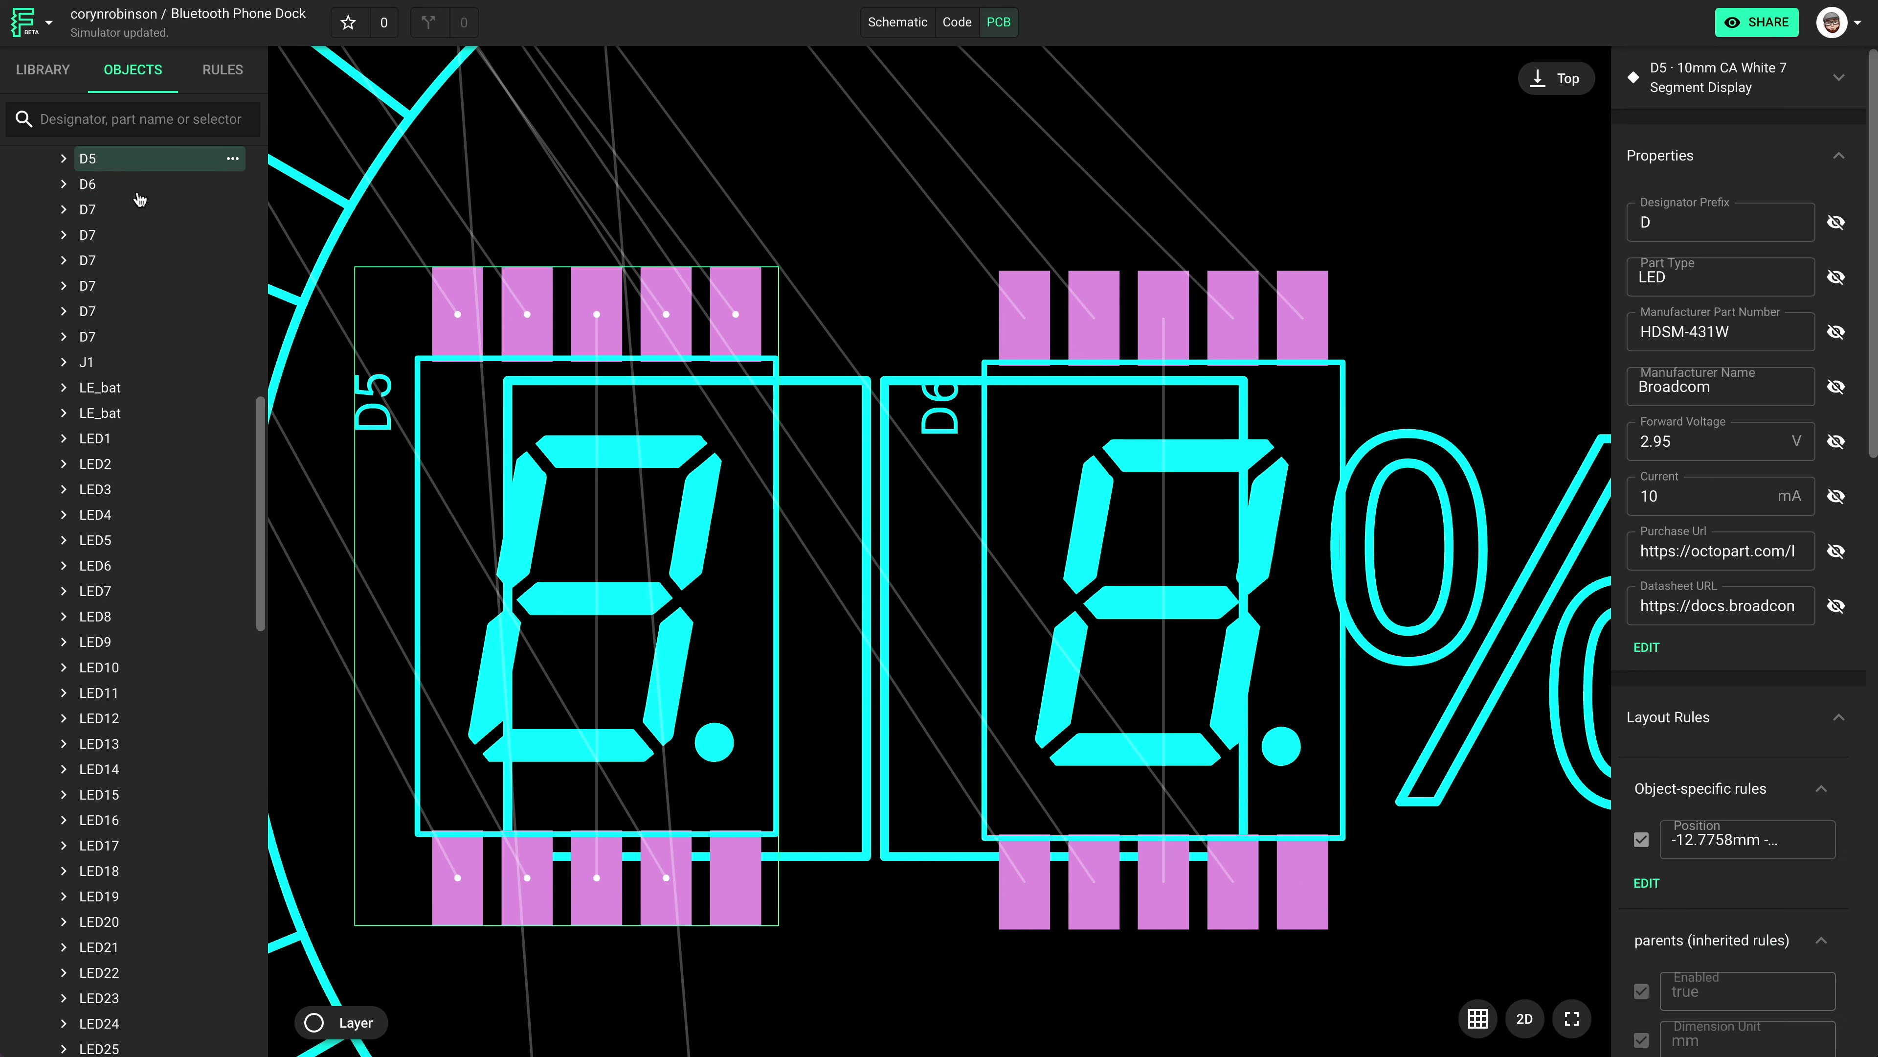
pyautogui.keyDown('shift'); pyautogui.click(142, 185); pyautogui.keyUp('shift')
pyautogui.rightClick(142, 191)
pyautogui.moveTo(249, 512)
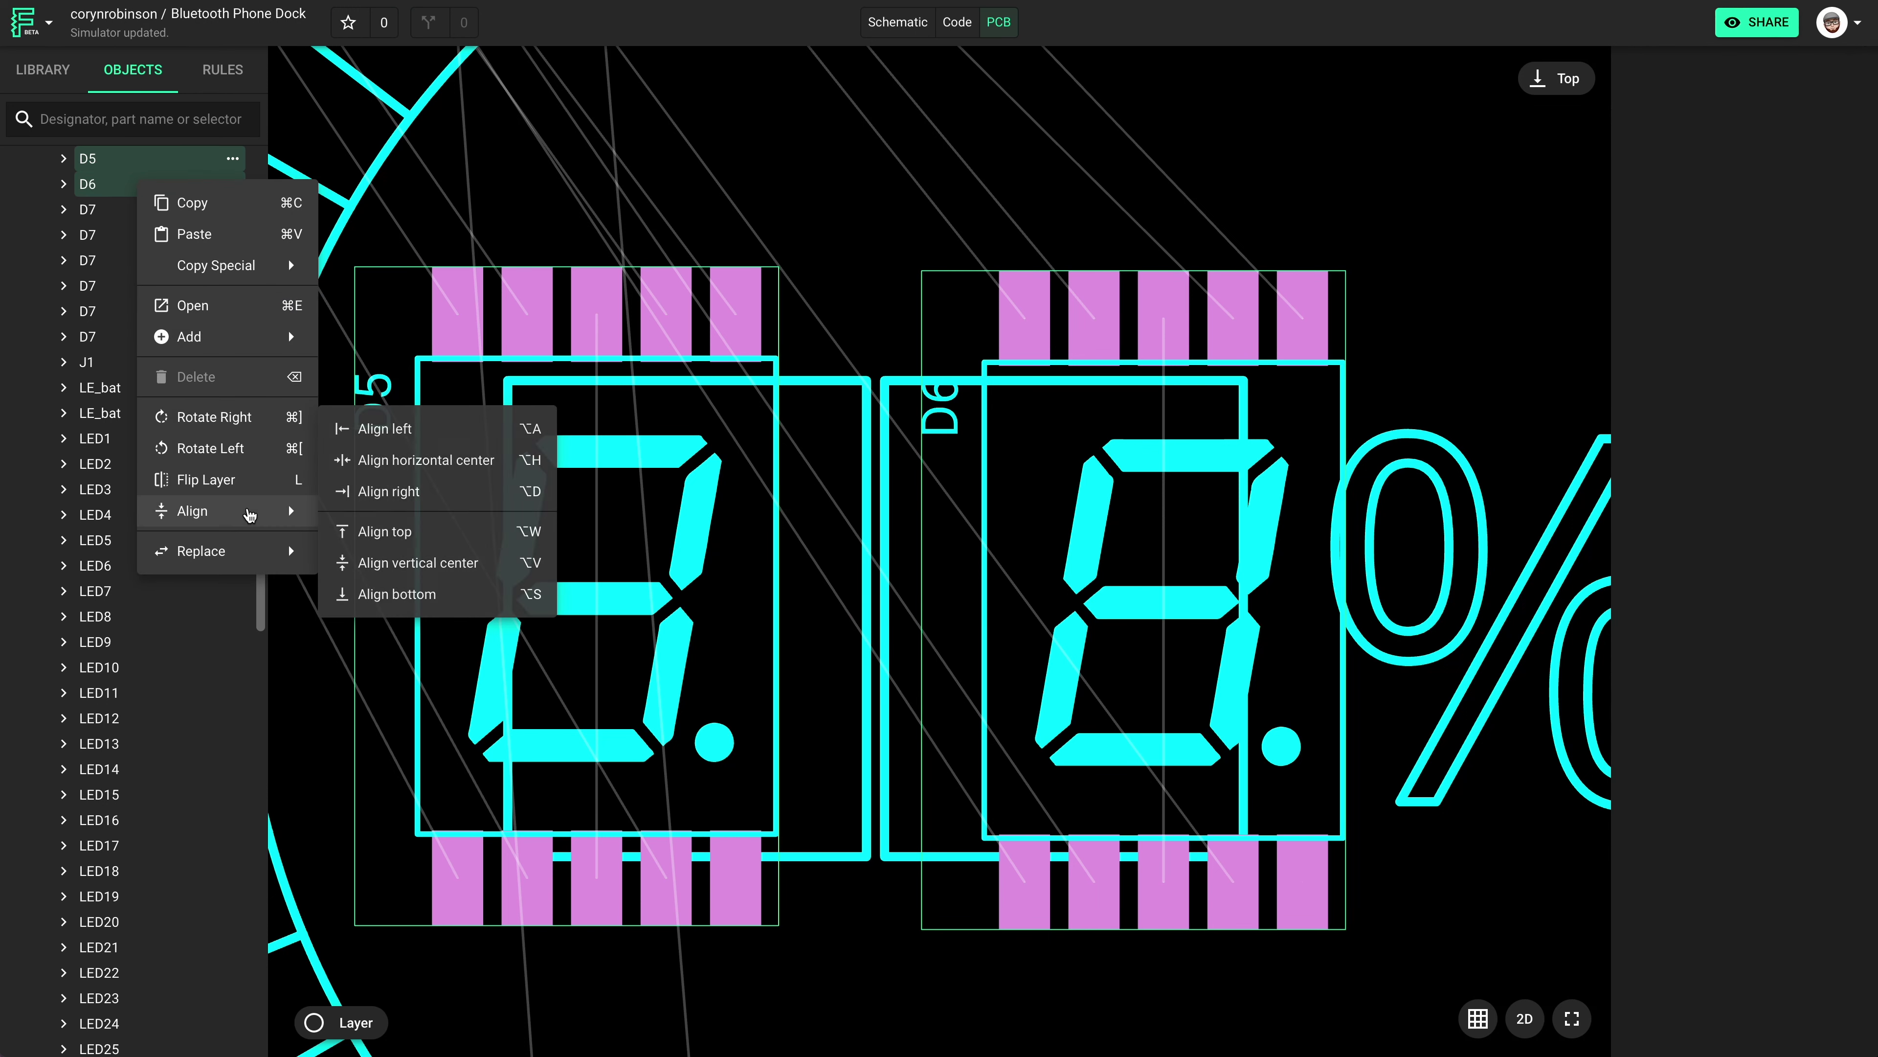
pyautogui.click(377, 564)
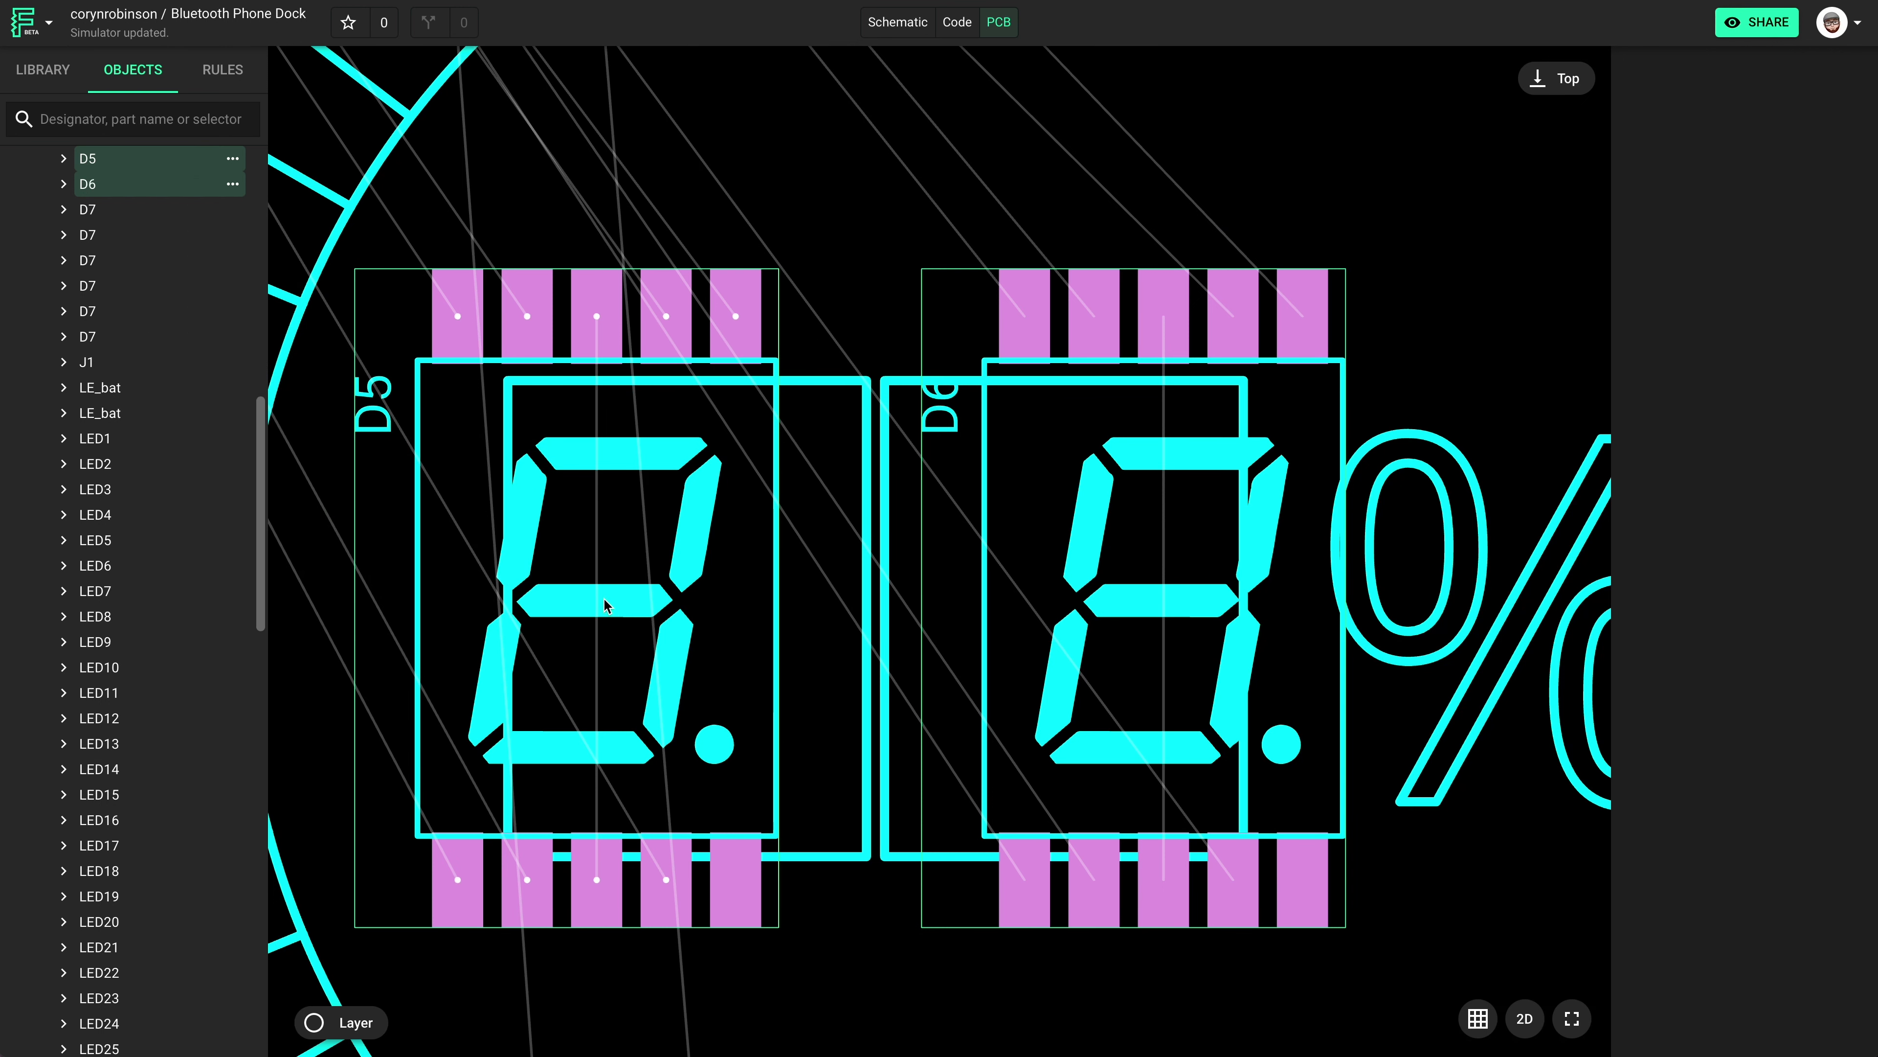
# Collapse LED6 in the object tree and rotate it right once.
pyautogui.scroll(-3, 605, 605)
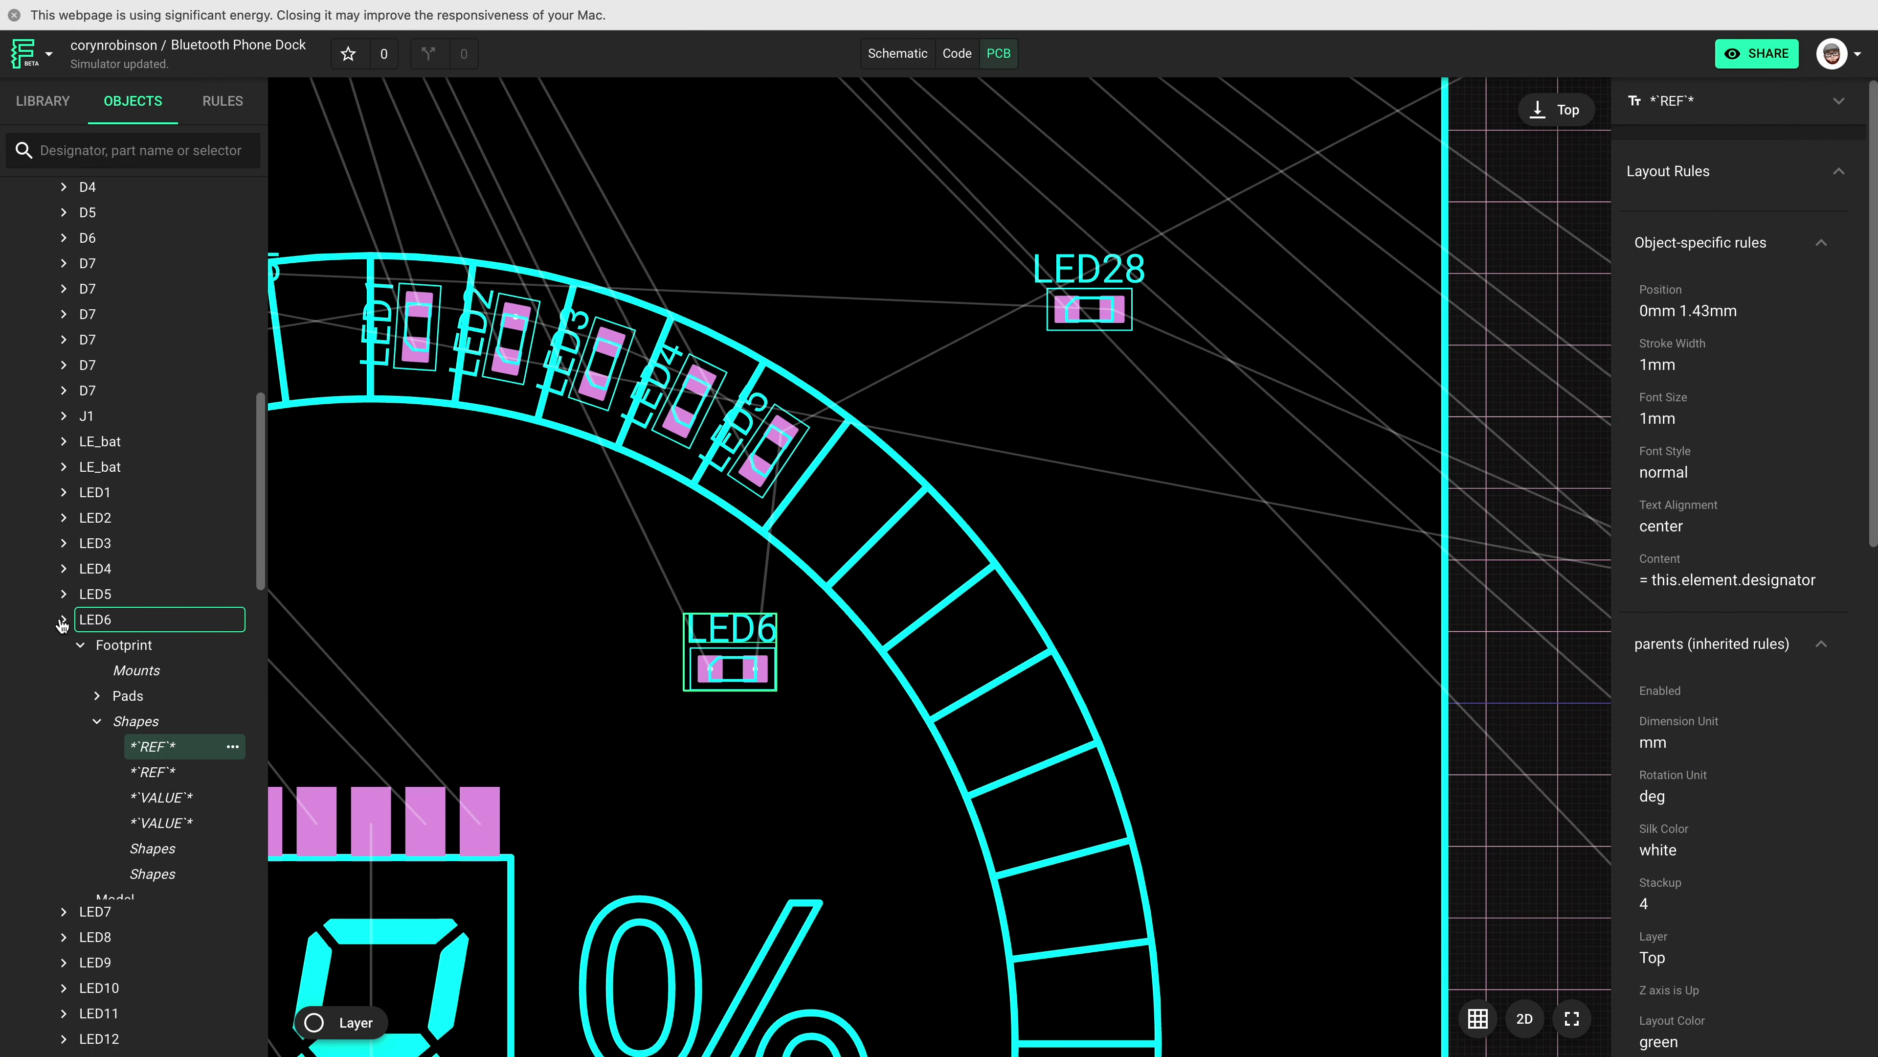
pyautogui.click(64, 619)
pyautogui.click(98, 626)
pyautogui.rightClick(99, 627)
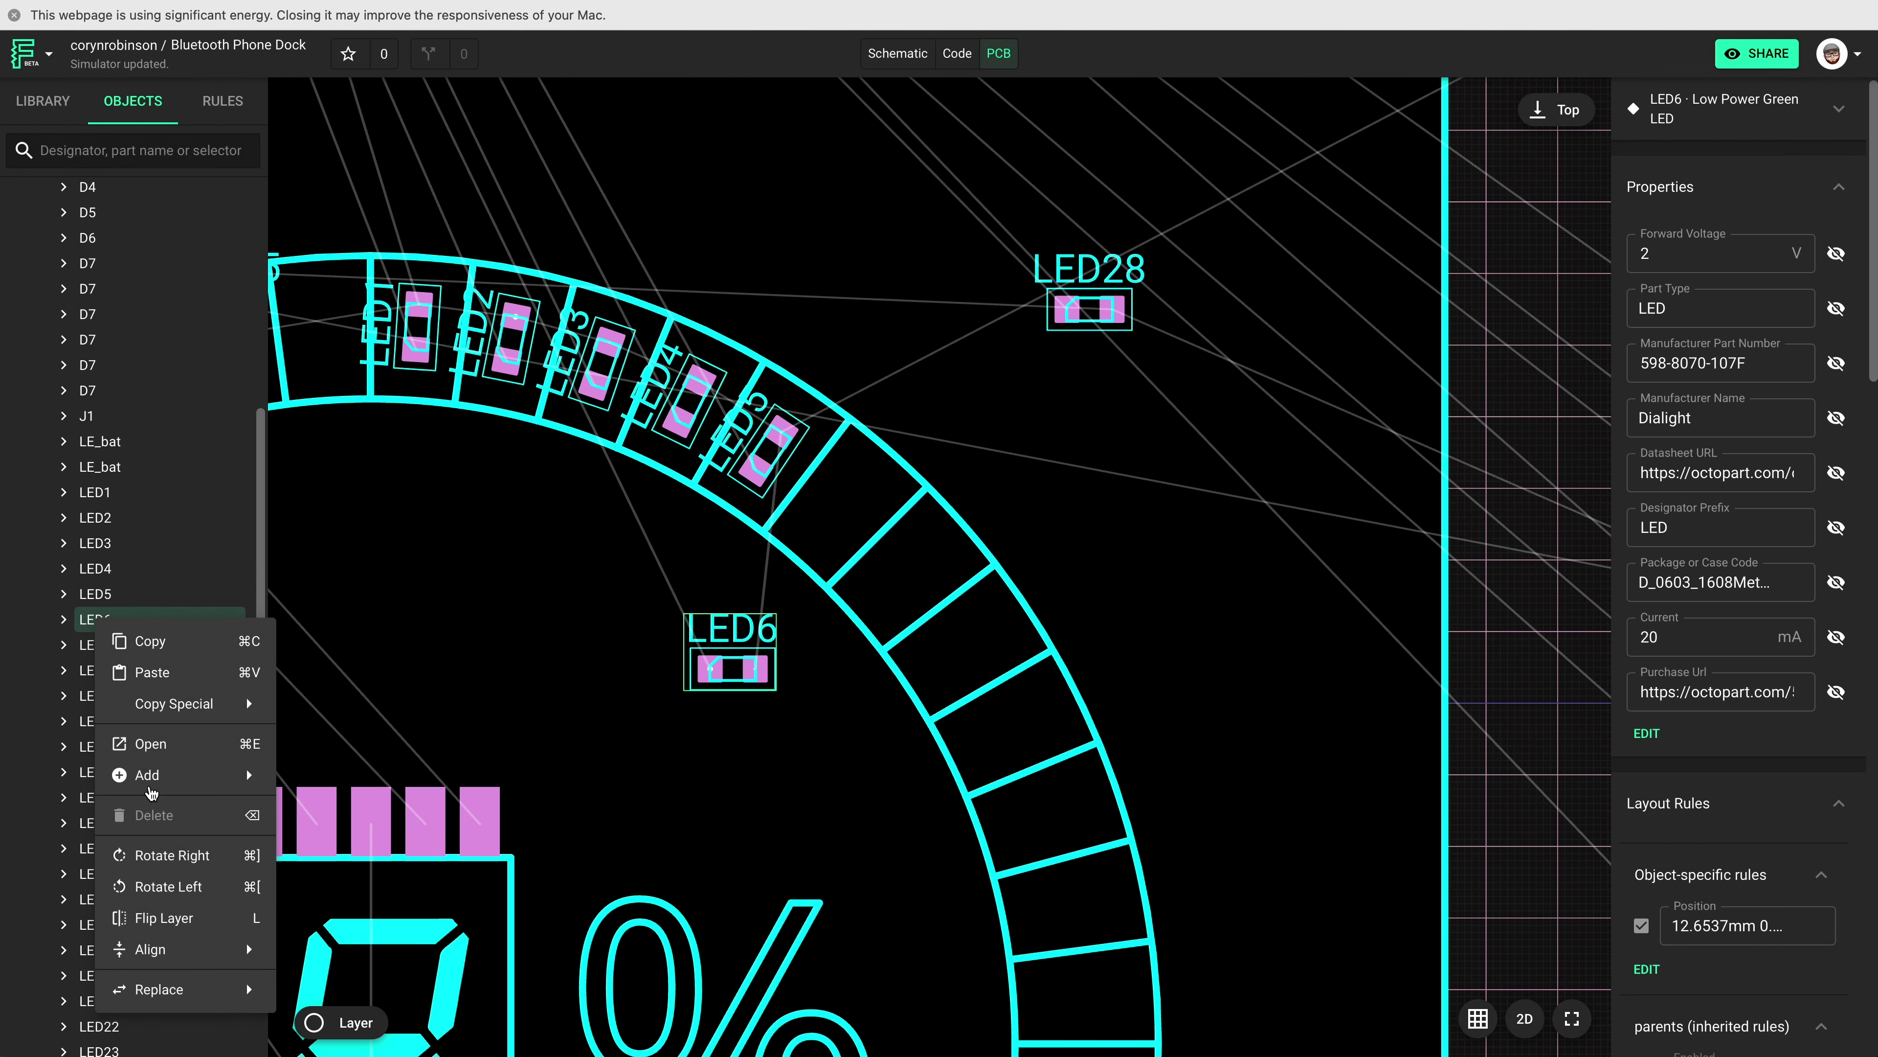
pyautogui.click(151, 855)
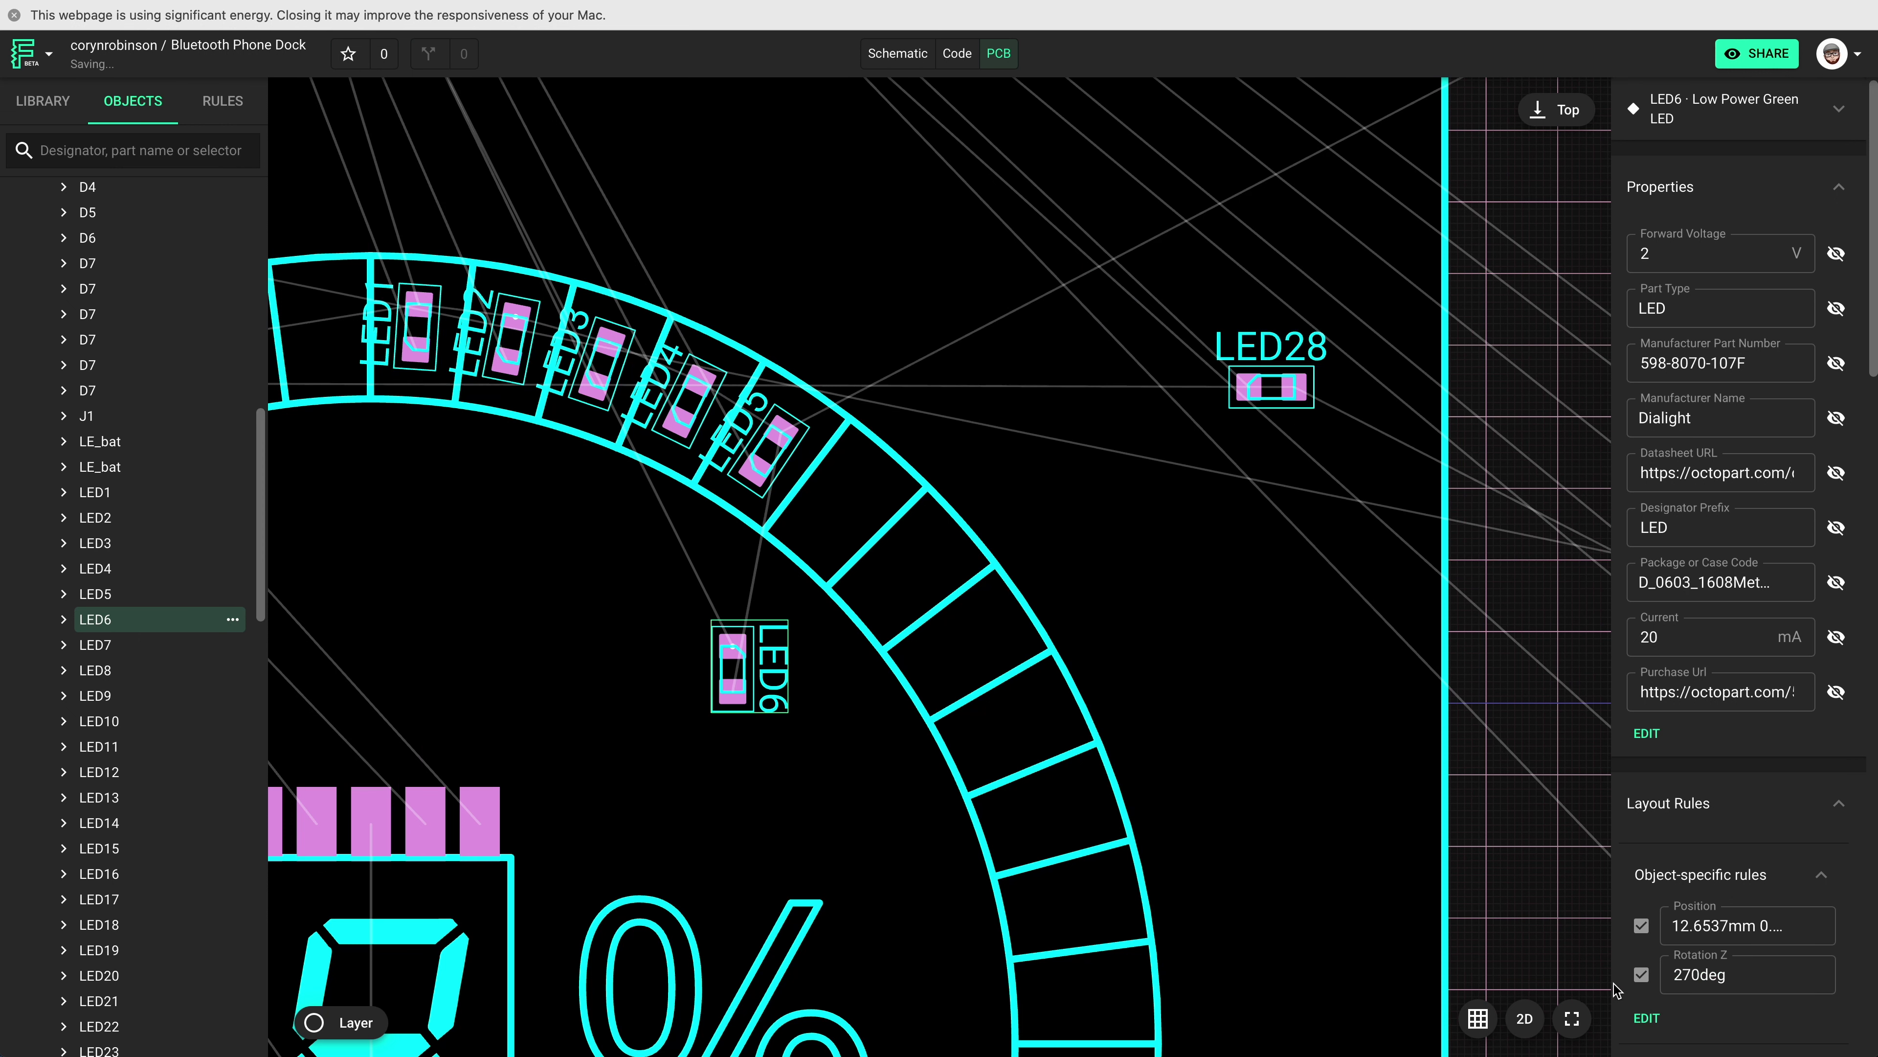
# Set LED6's Z rotation to =90deg+(7.5/2)deg-(7.5*6)deg and place it in the ring segment after LED5.
pyautogui.doubleClick(1708, 977)
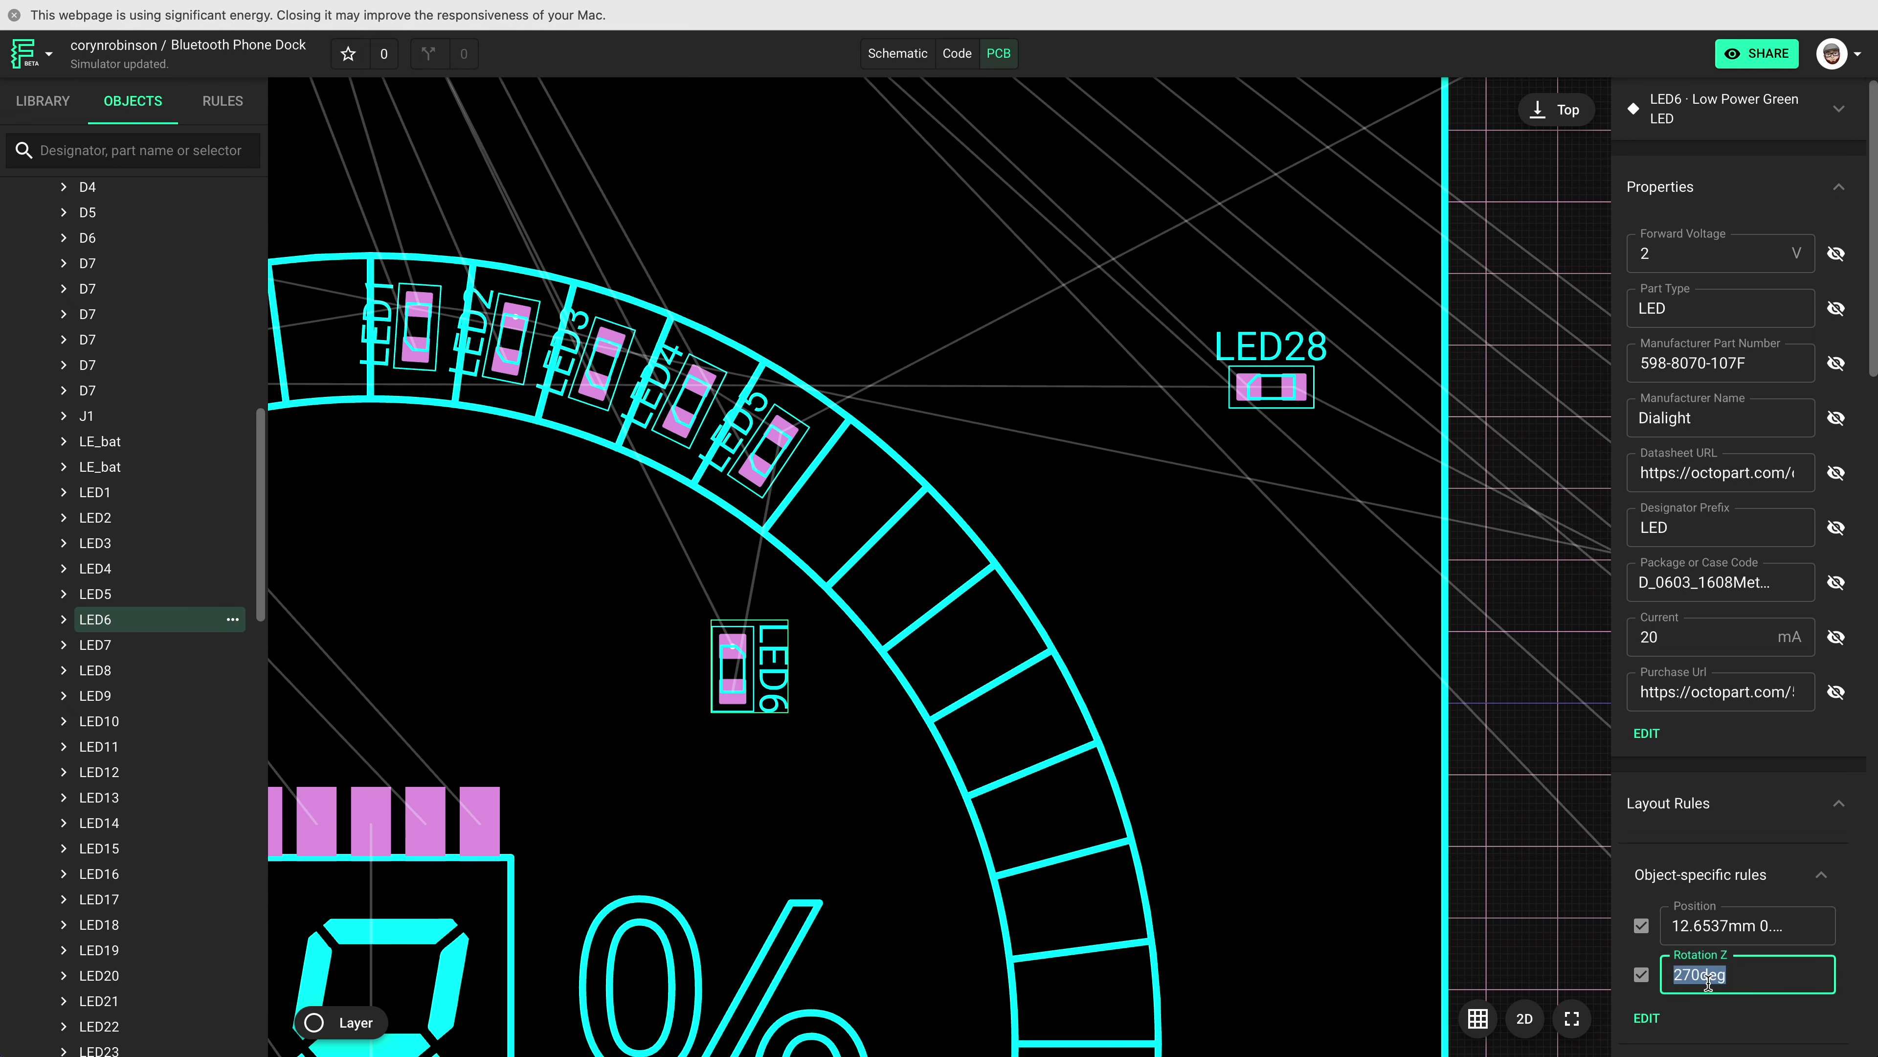
pyautogui.press('super+v')
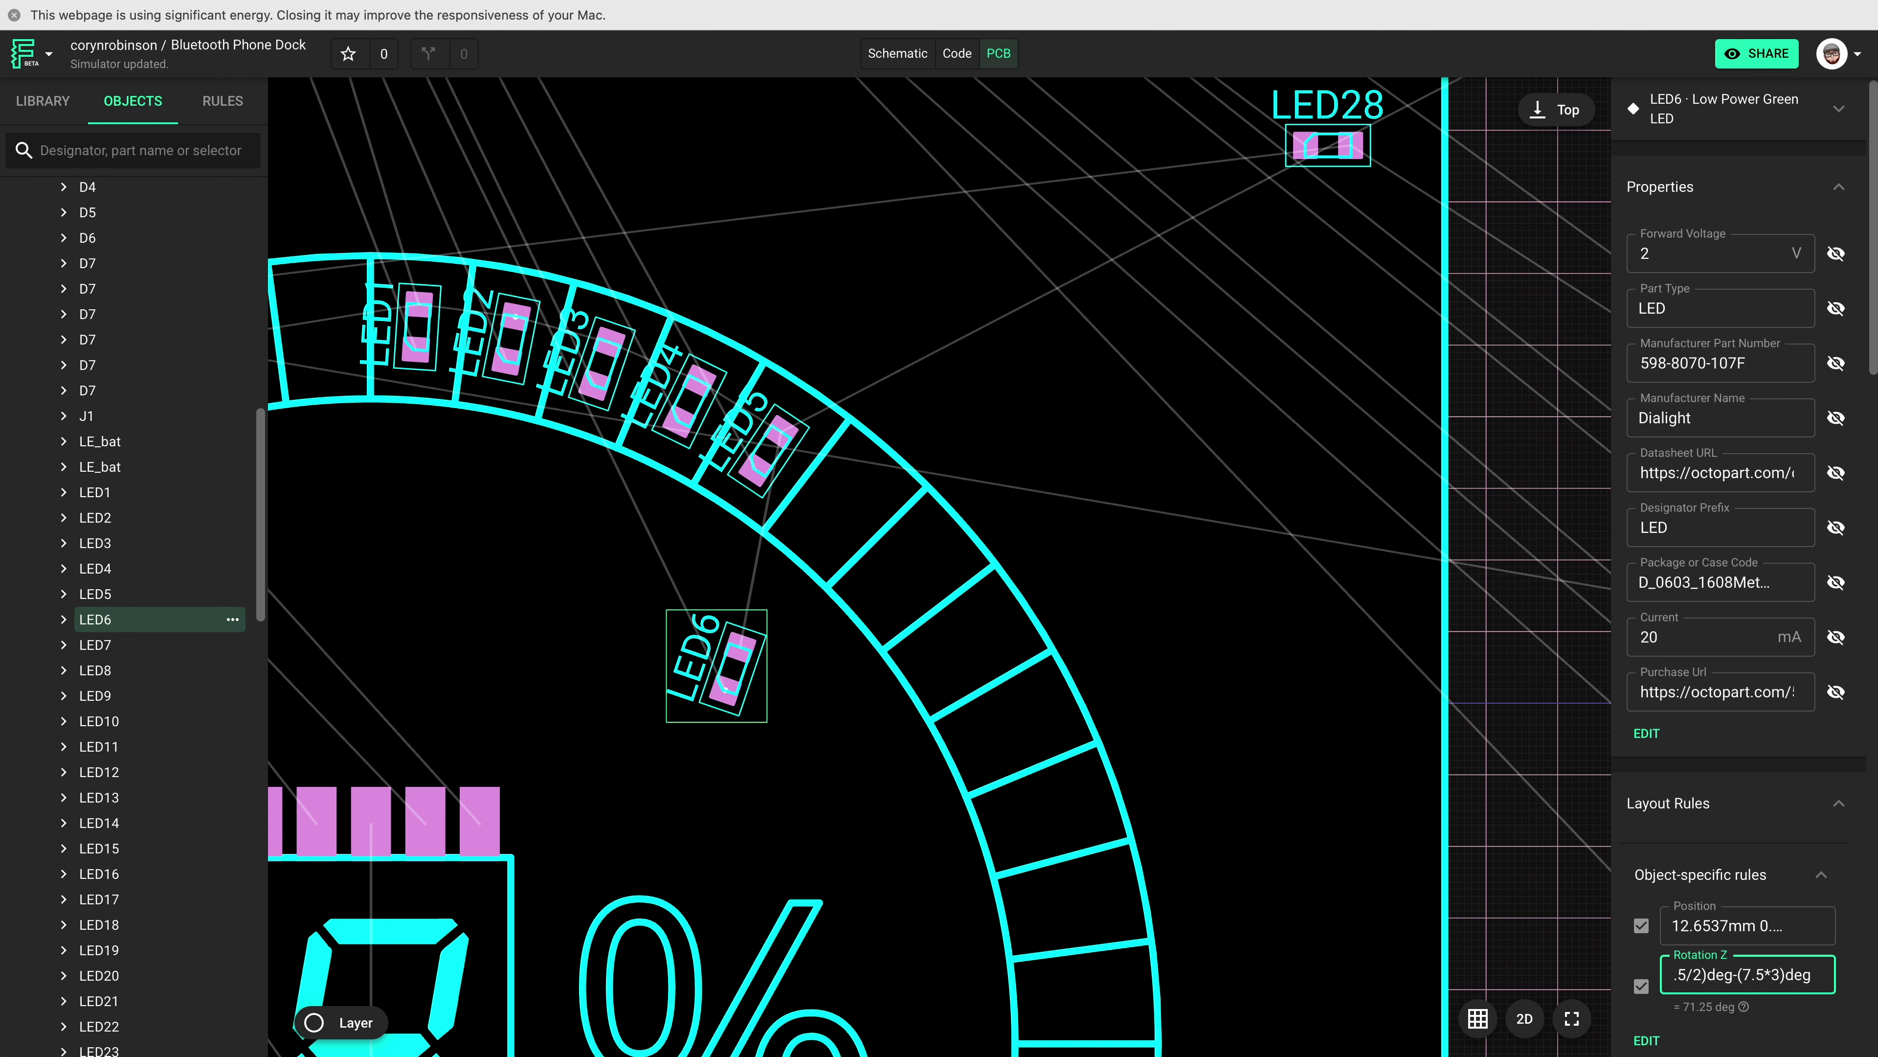
pyautogui.press('Left')
pyautogui.press('Left')
pyautogui.press('Left')
pyautogui.press('Left')
pyautogui.press('BackSpace')
pyautogui.write('6')
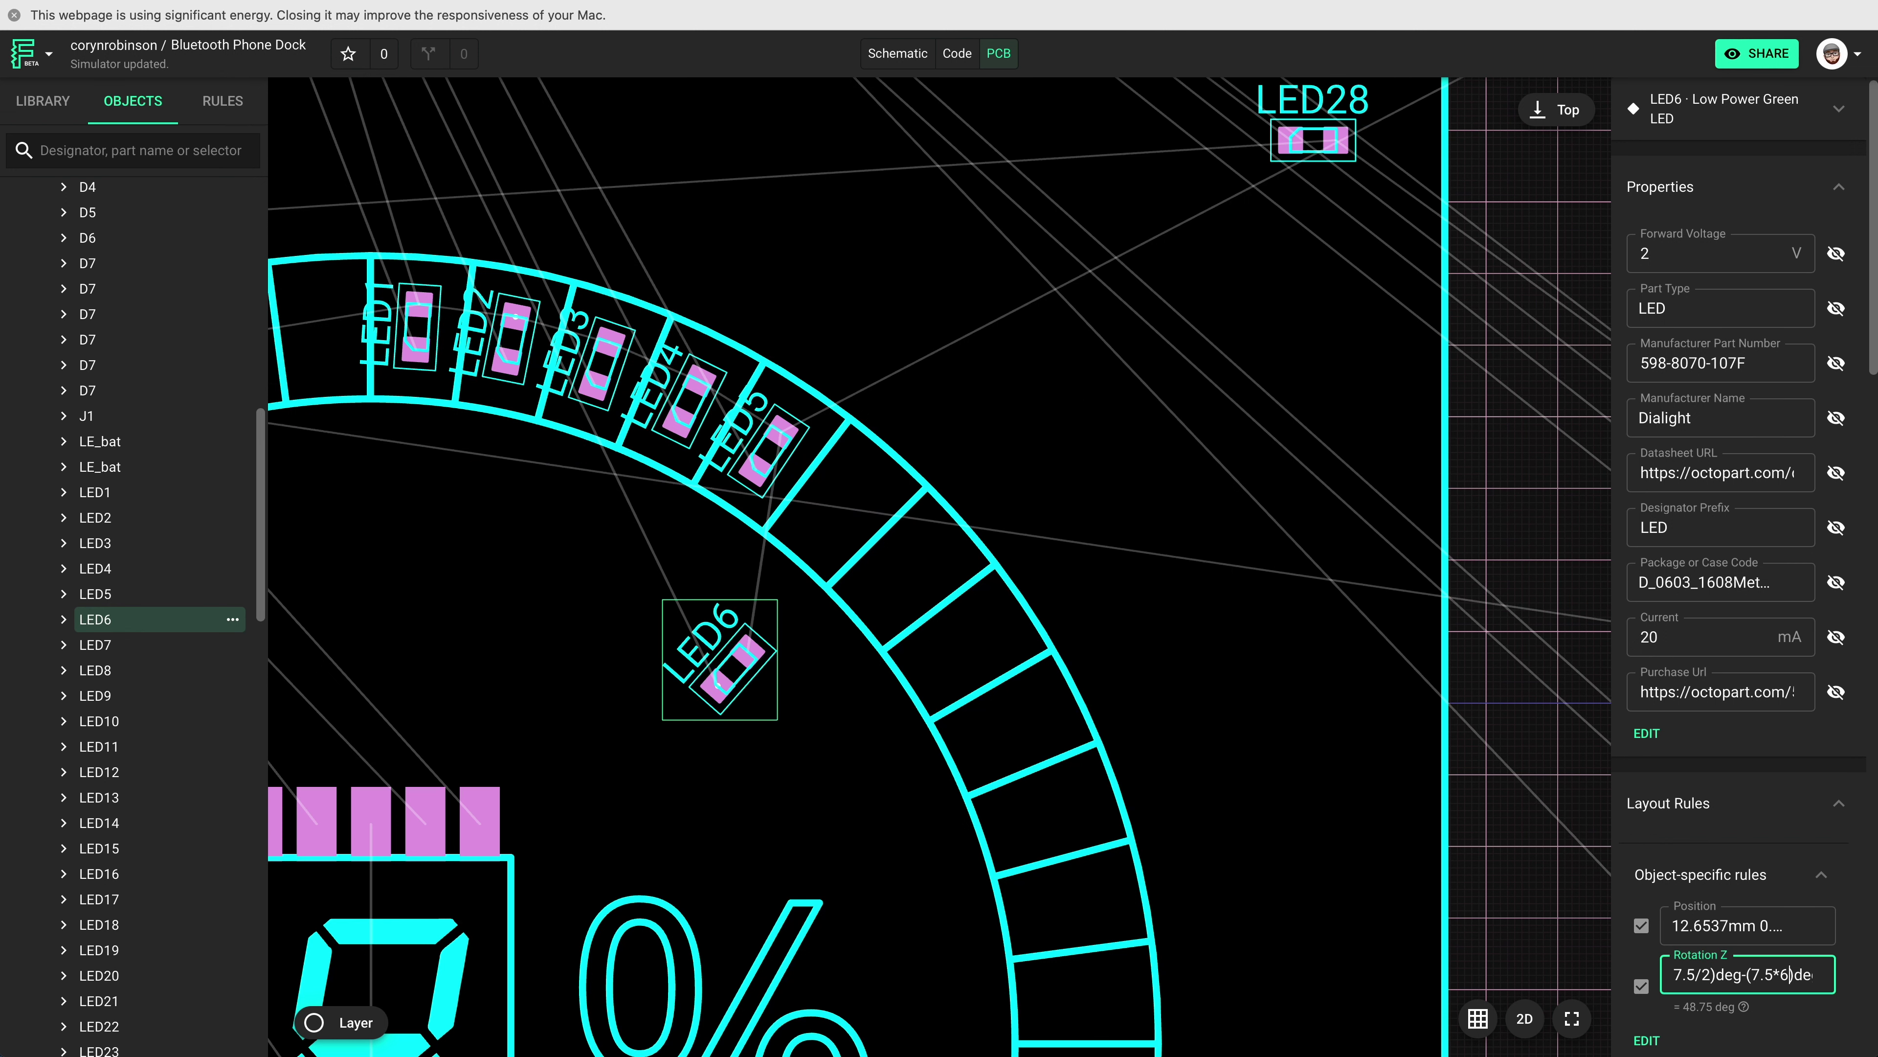
pyautogui.click(1860, 971)
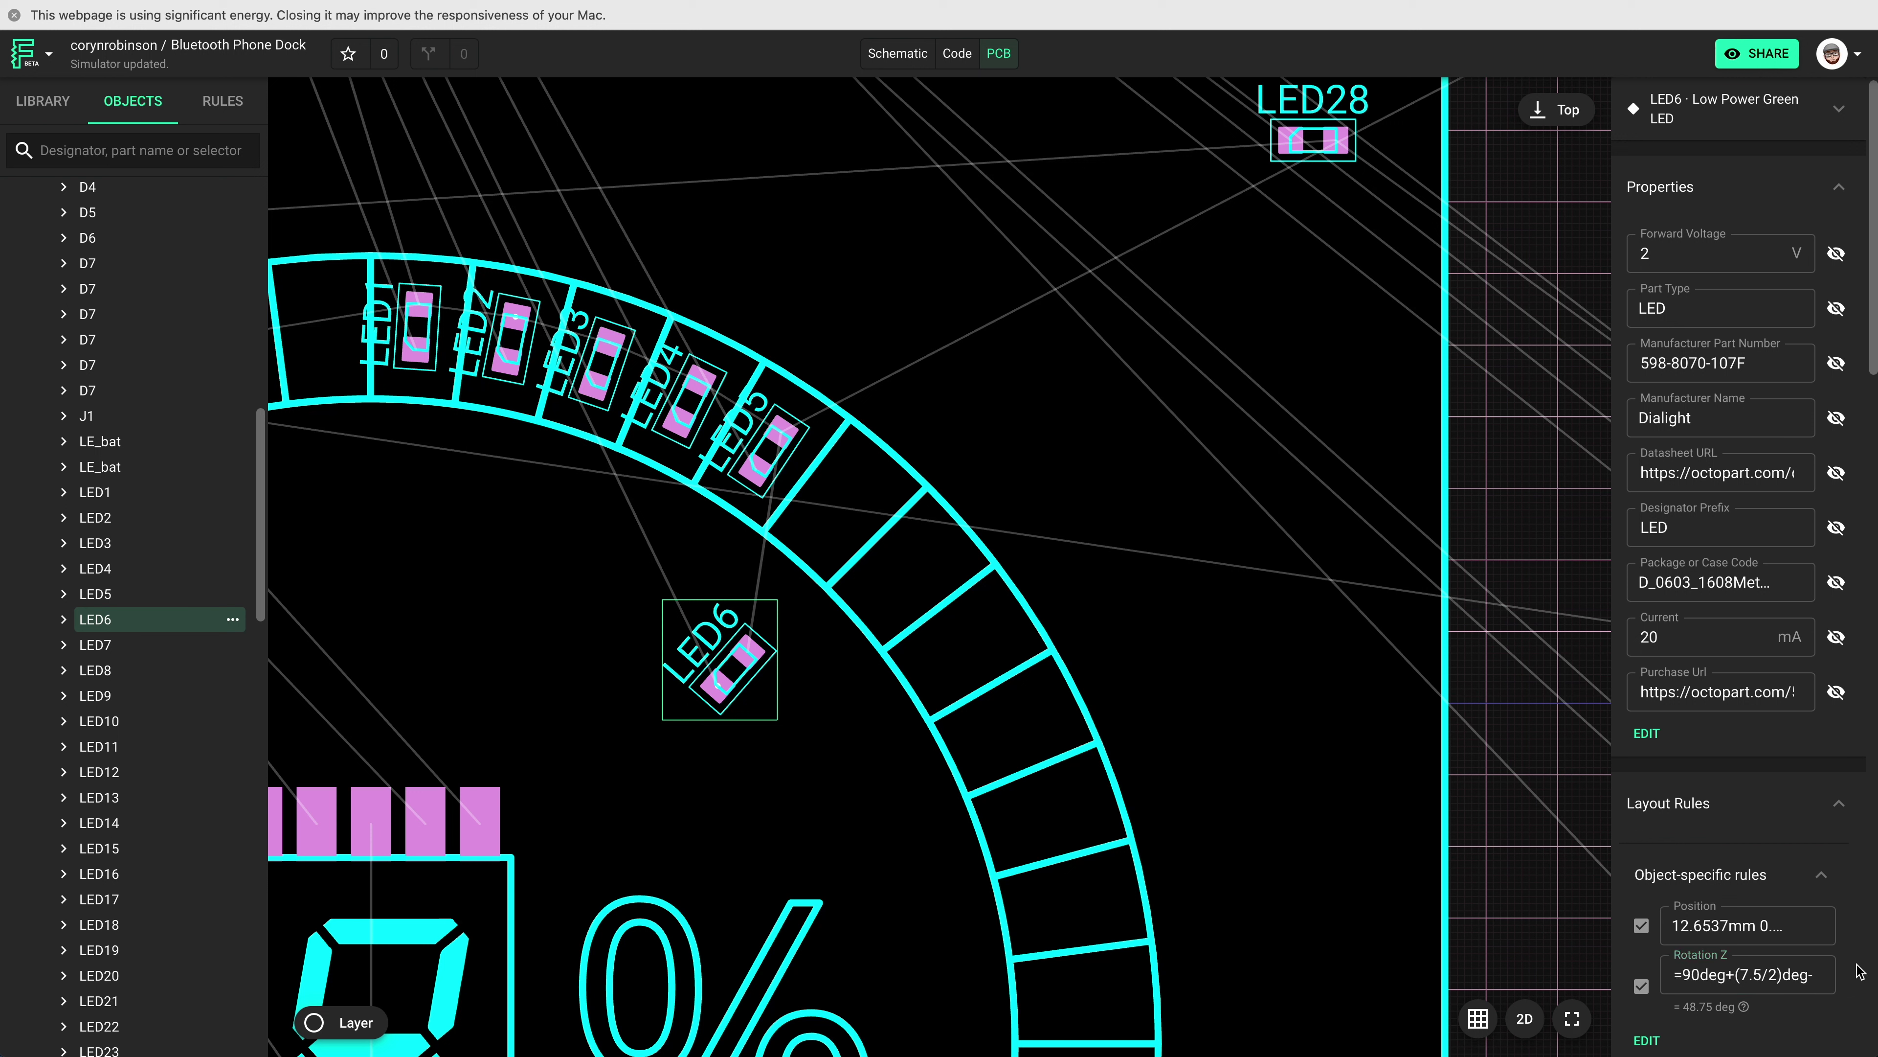
pyautogui.moveTo(730, 665); pyautogui.dragTo(837, 497)
pyautogui.scroll(5, 826, 492)
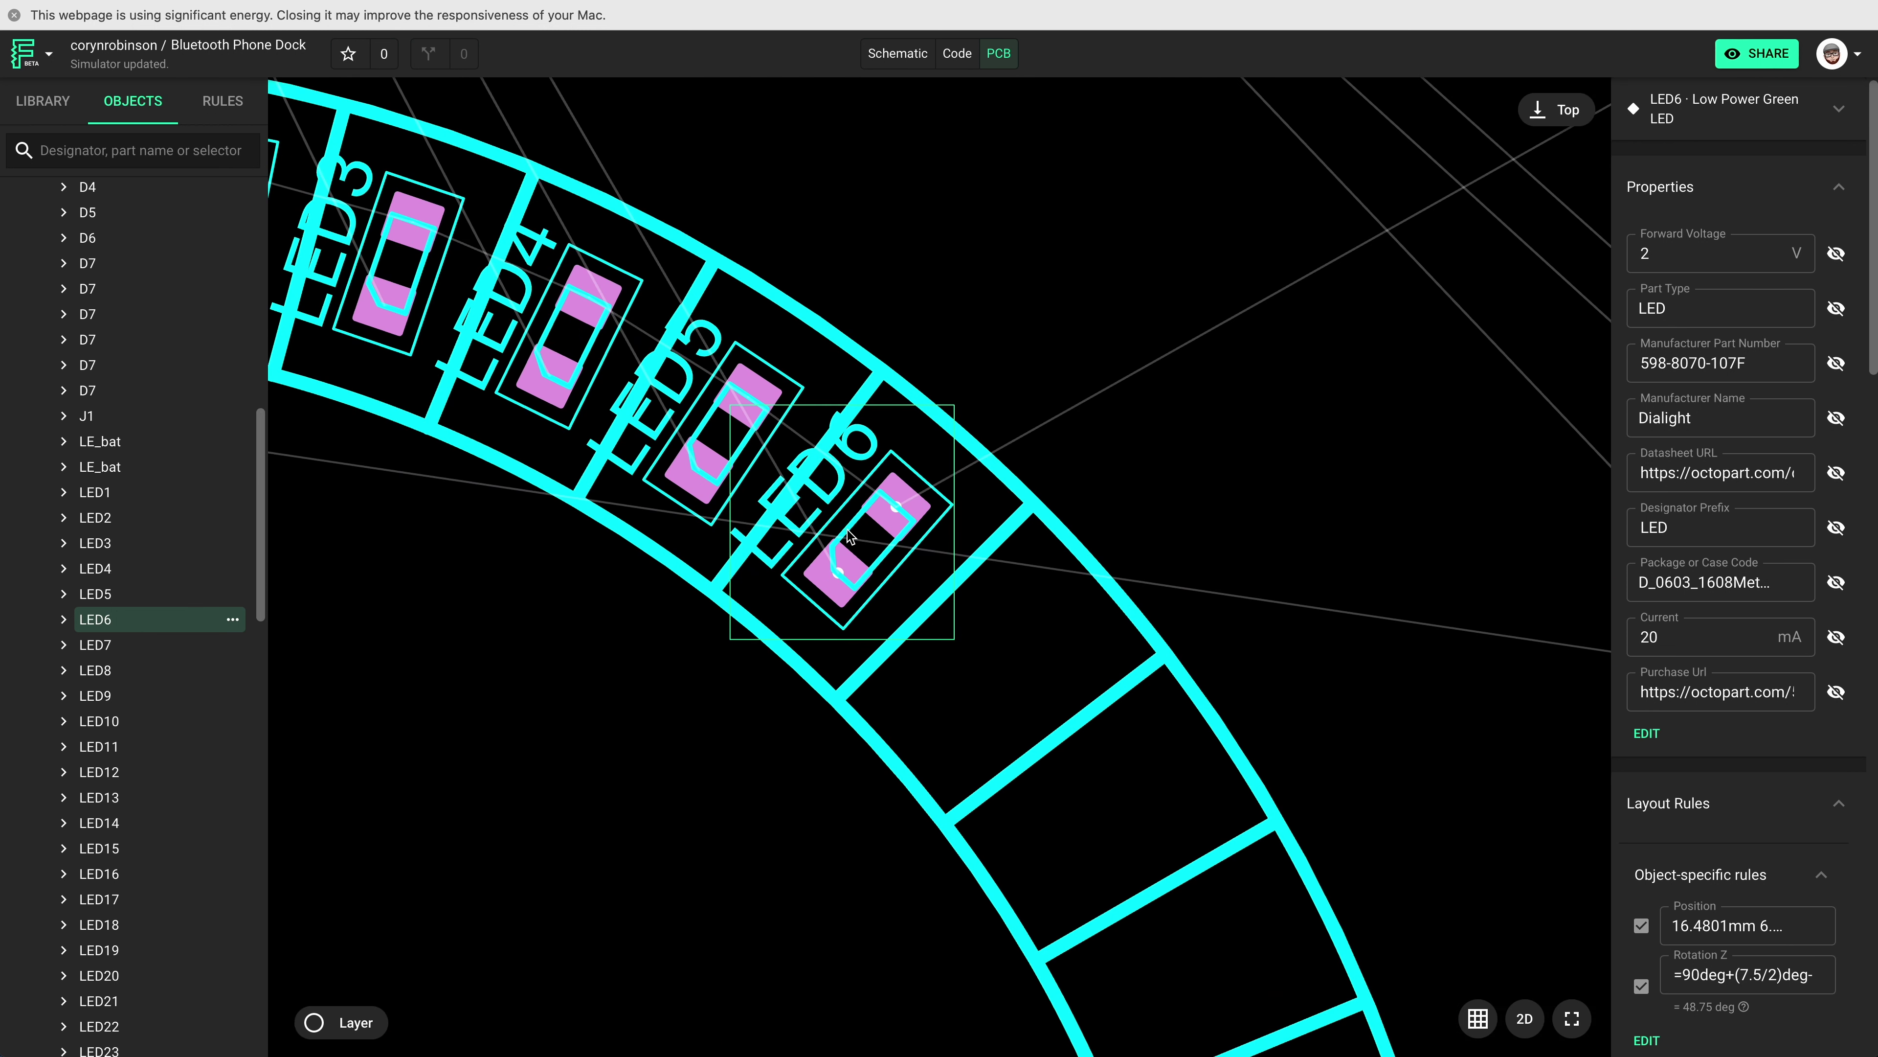
# Set LED12's position to 0 and its Z rotation to =90deg+(7.5/2)deg-(7.5*12)deg.
pyautogui.click(1723, 927)
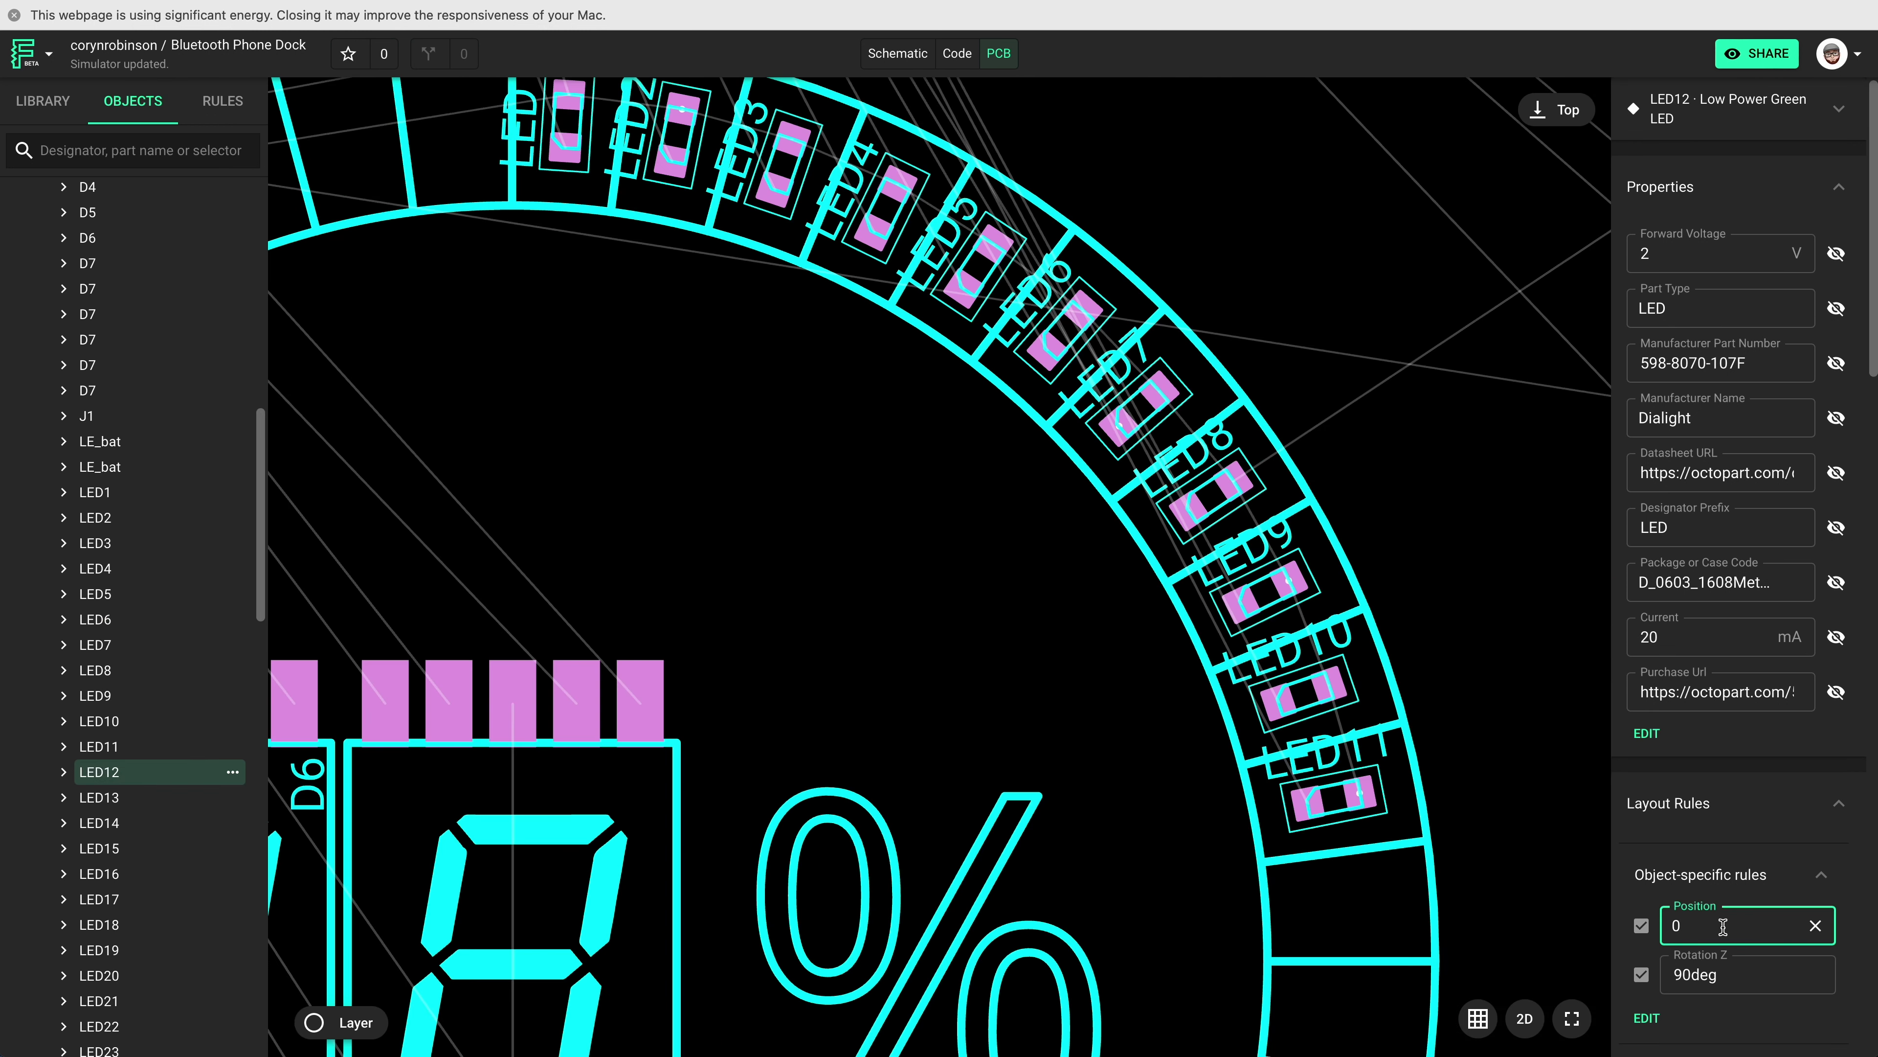
pyautogui.click(1696, 976)
pyautogui.doubleClick(1696, 975)
pyautogui.press('super+v')
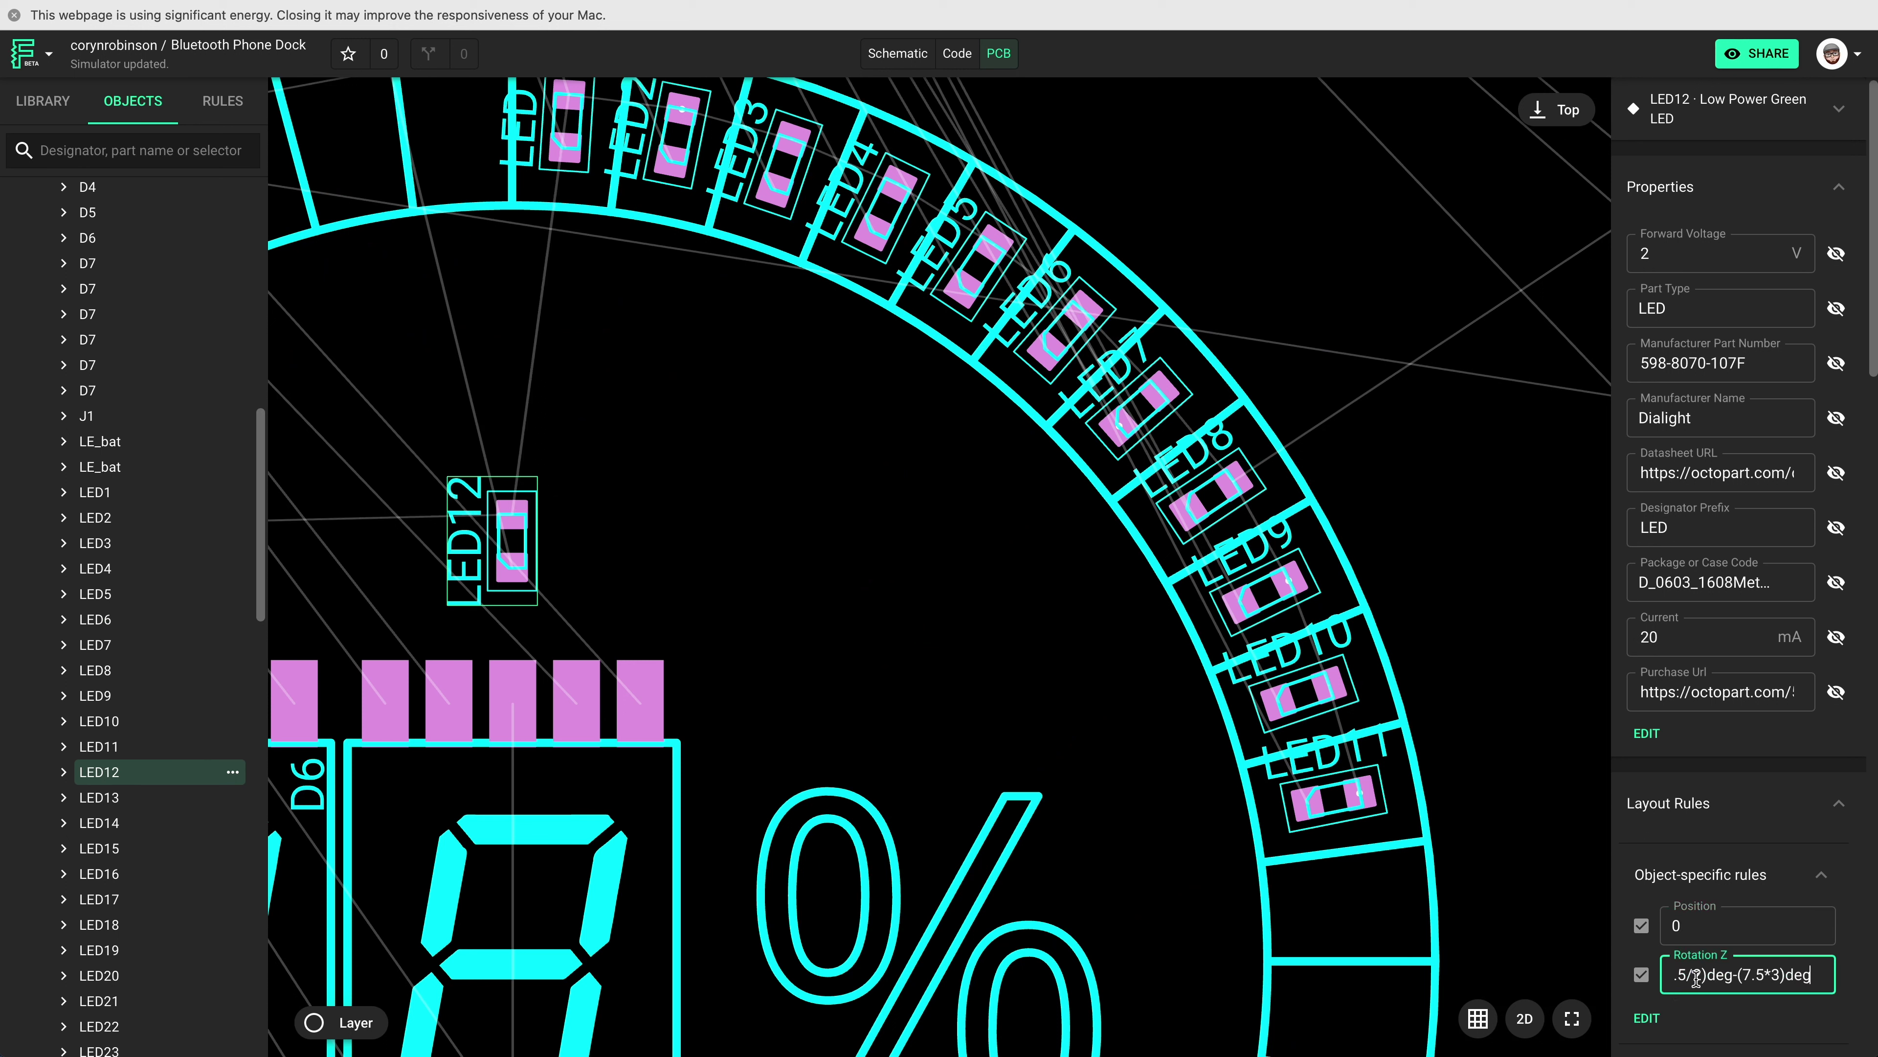
pyautogui.press('Return')
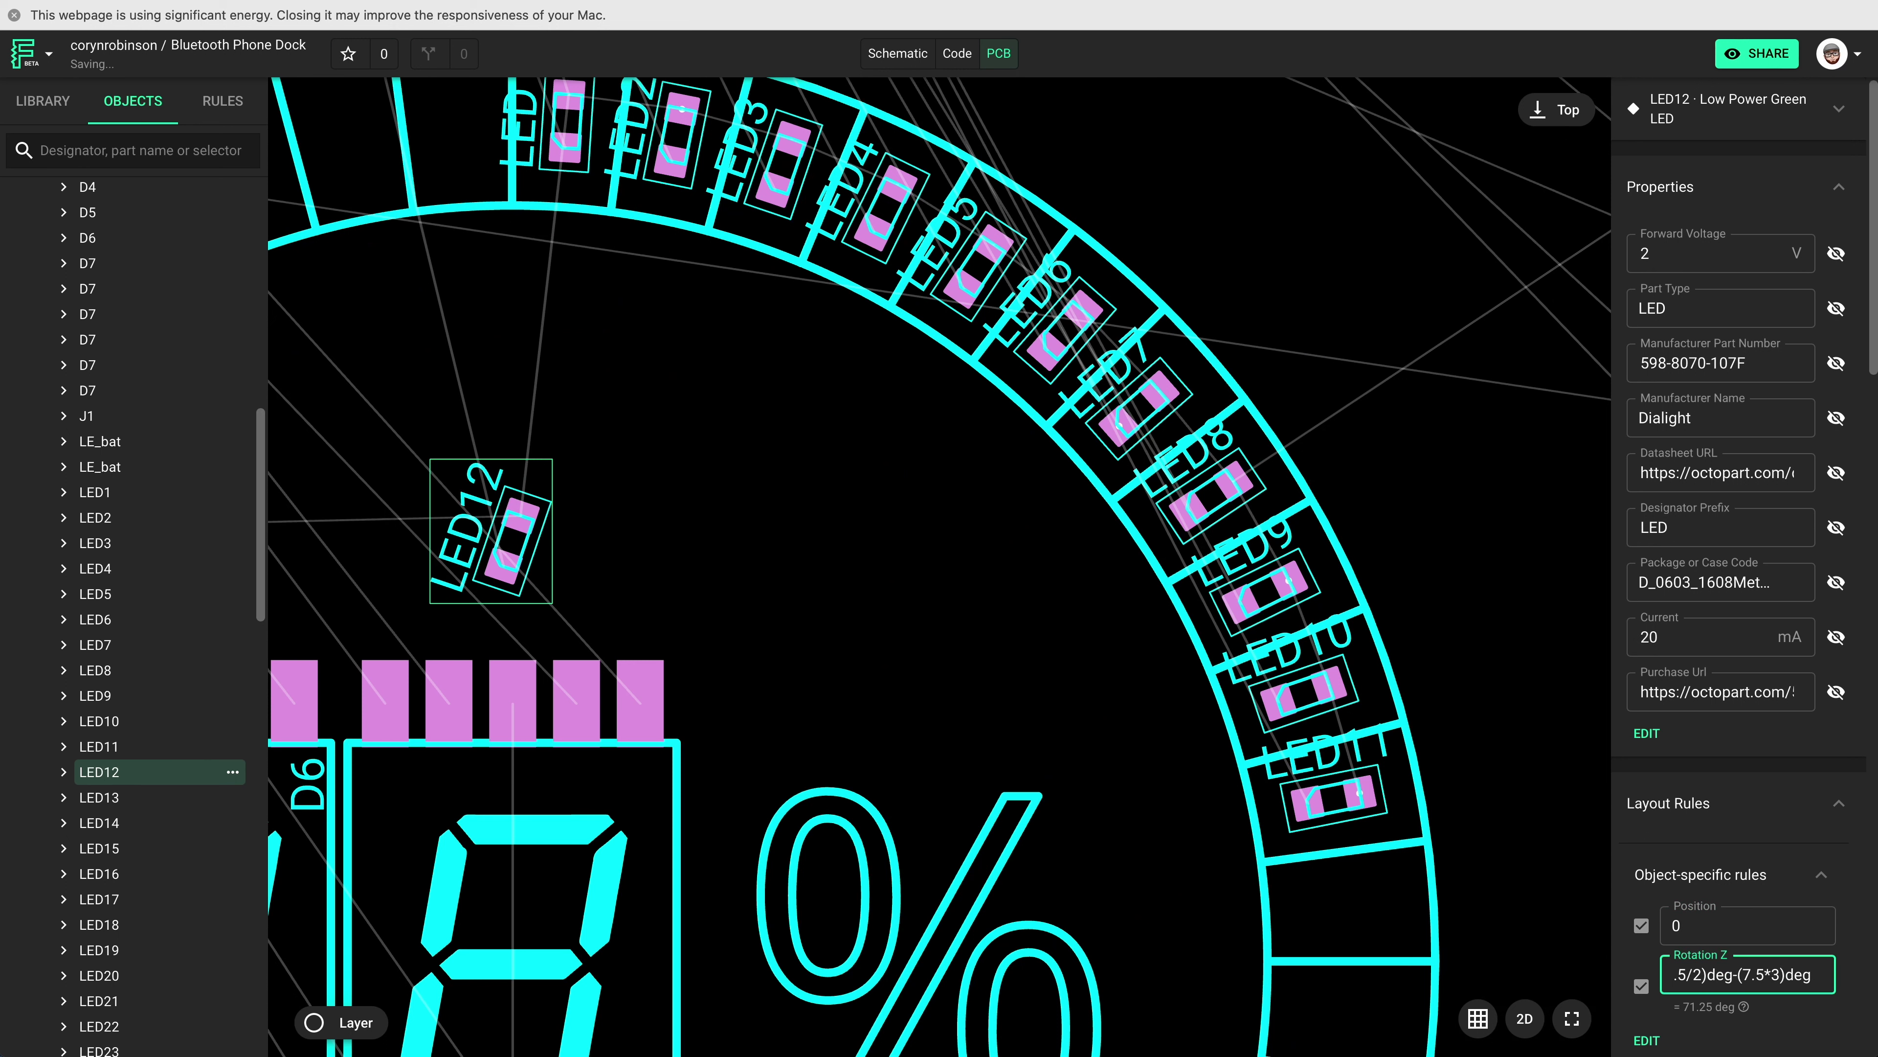
pyautogui.press('BackSpace')
pyautogui.write('12')
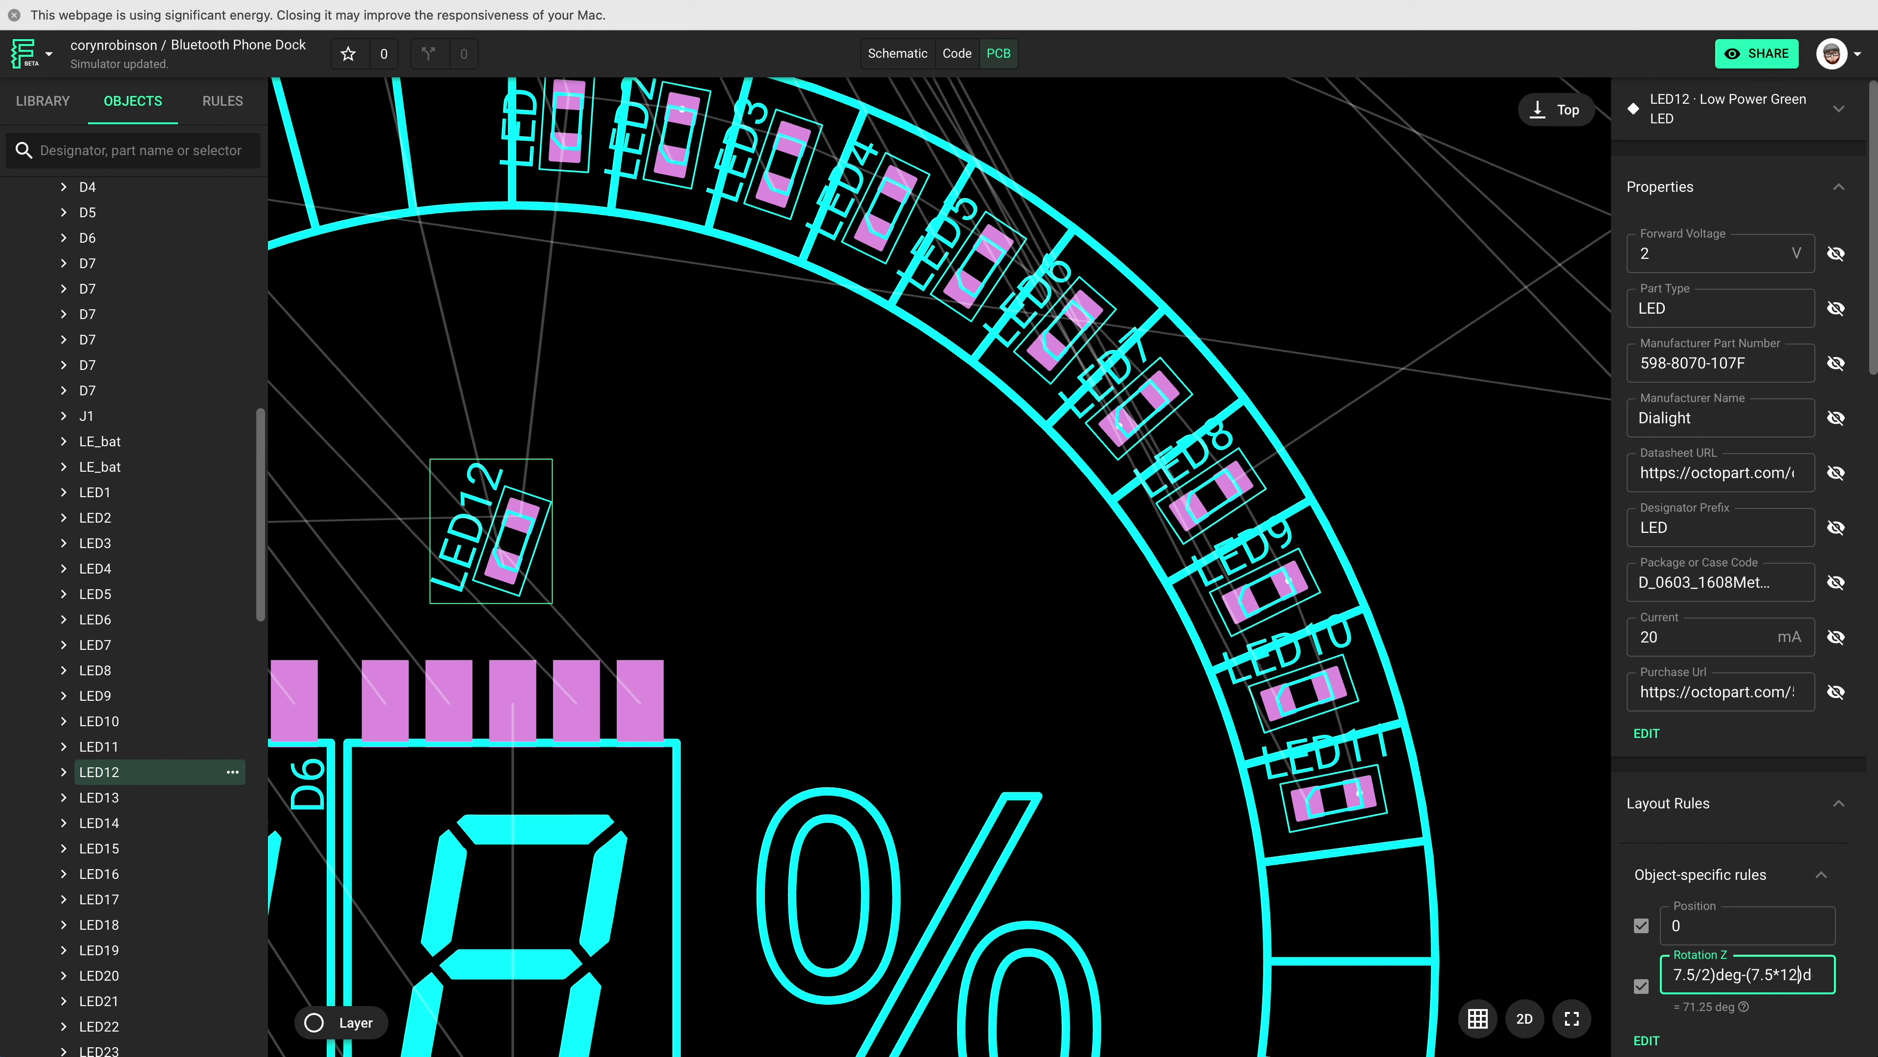
pyautogui.press('Return')
pyautogui.click(1861, 974)
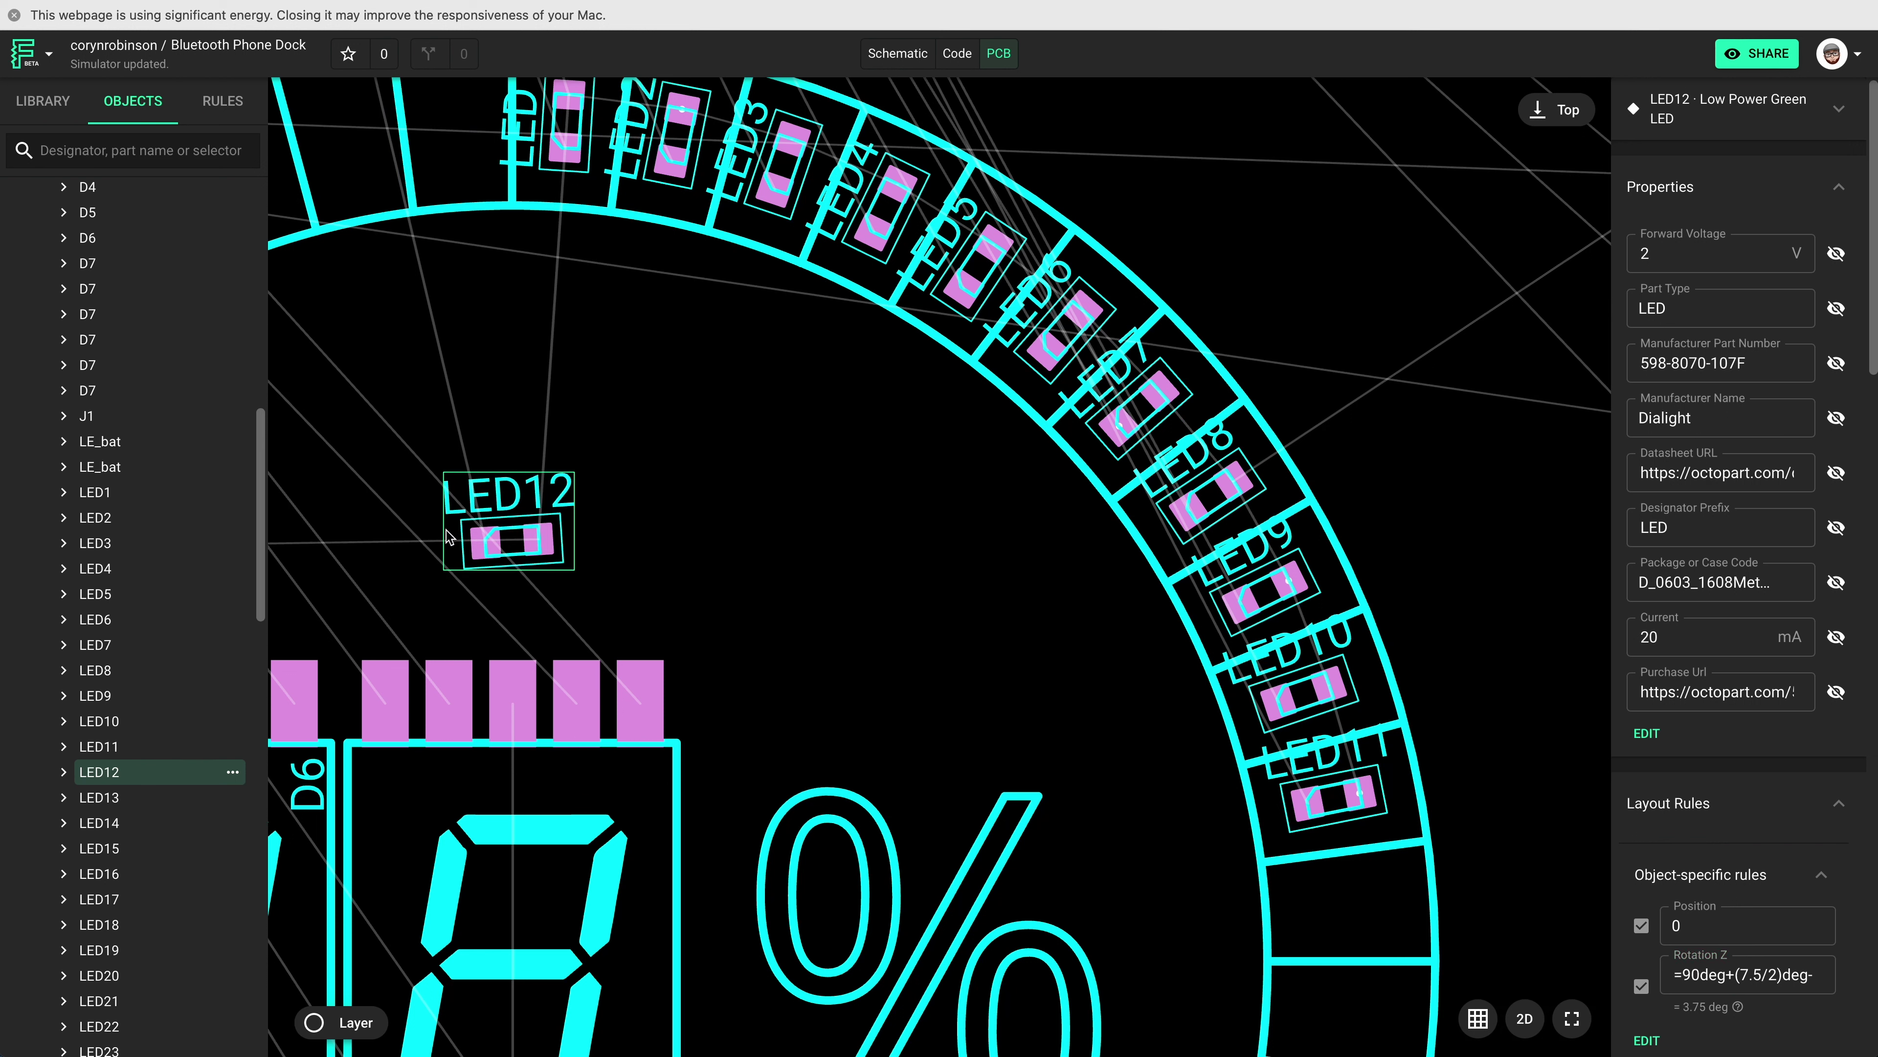
# Place LED12 in the ring segment directly after LED11 and deselect it.
pyautogui.moveTo(523, 563); pyautogui.dragTo(1356, 930)
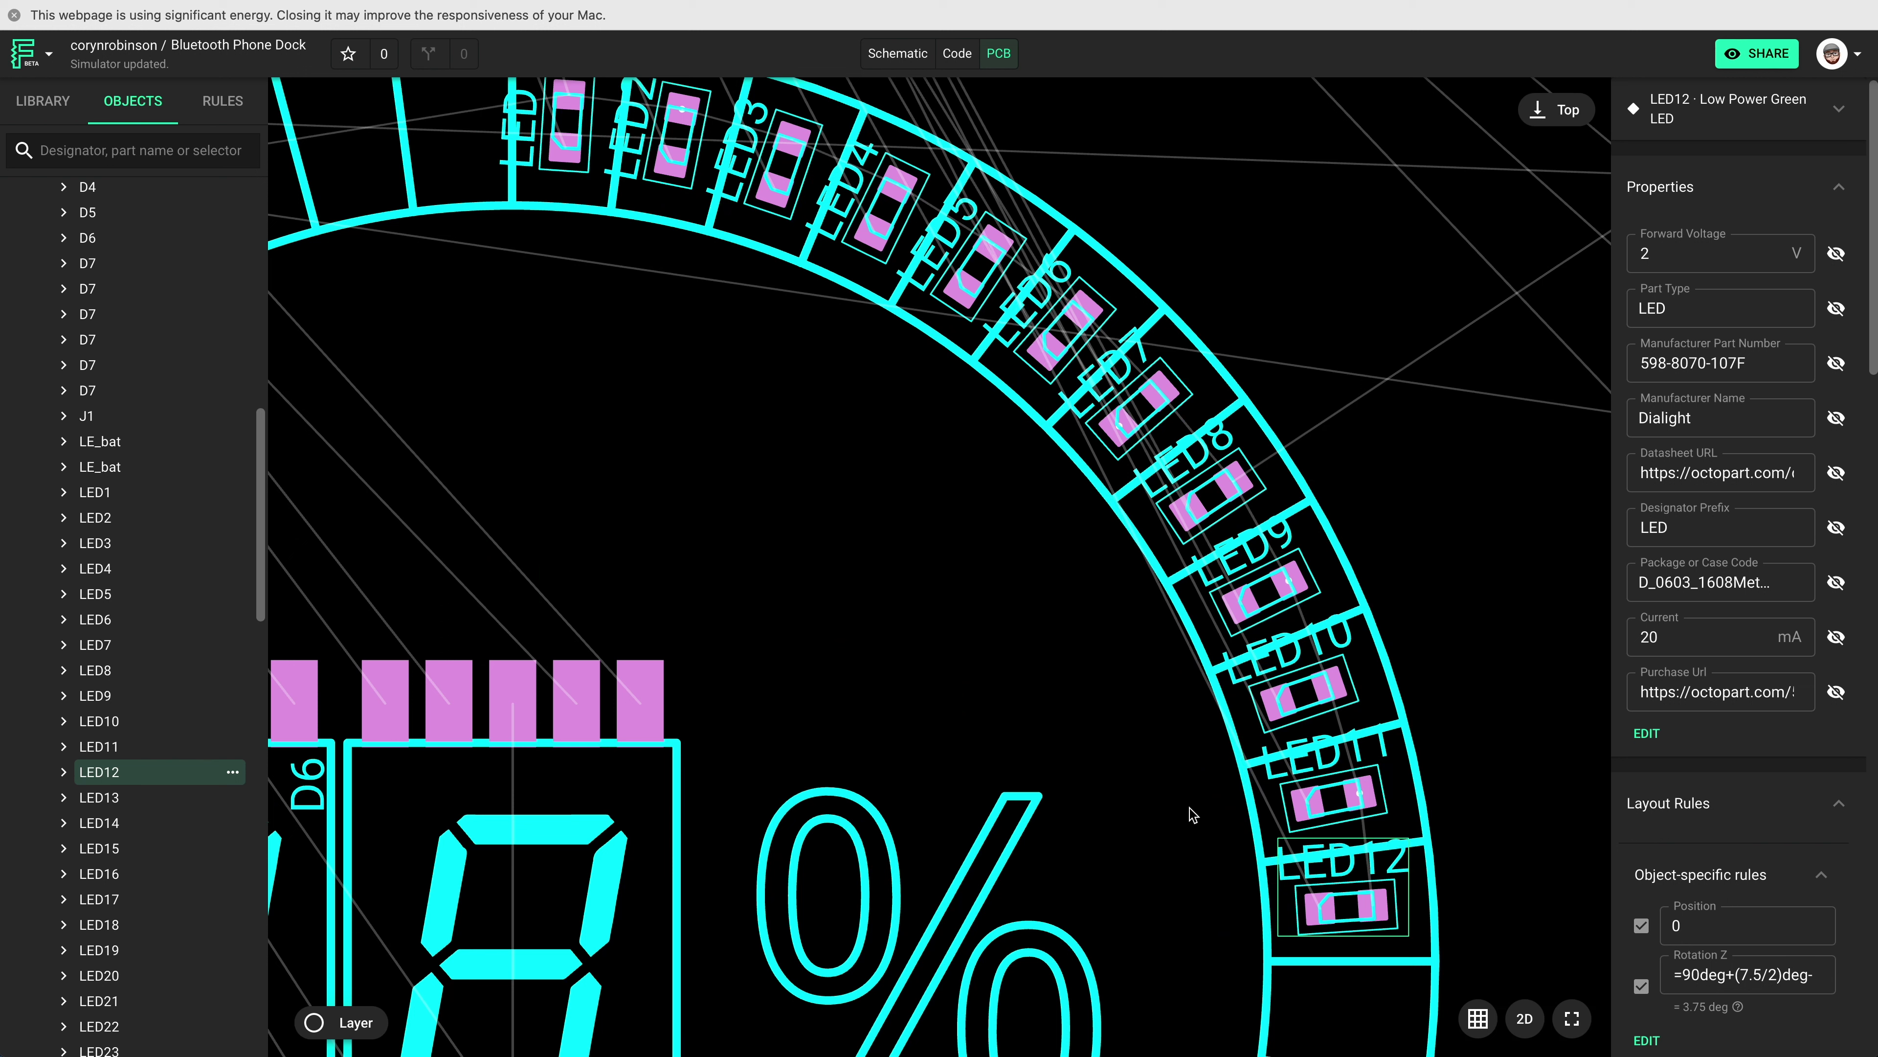
pyautogui.click(1428, 540)
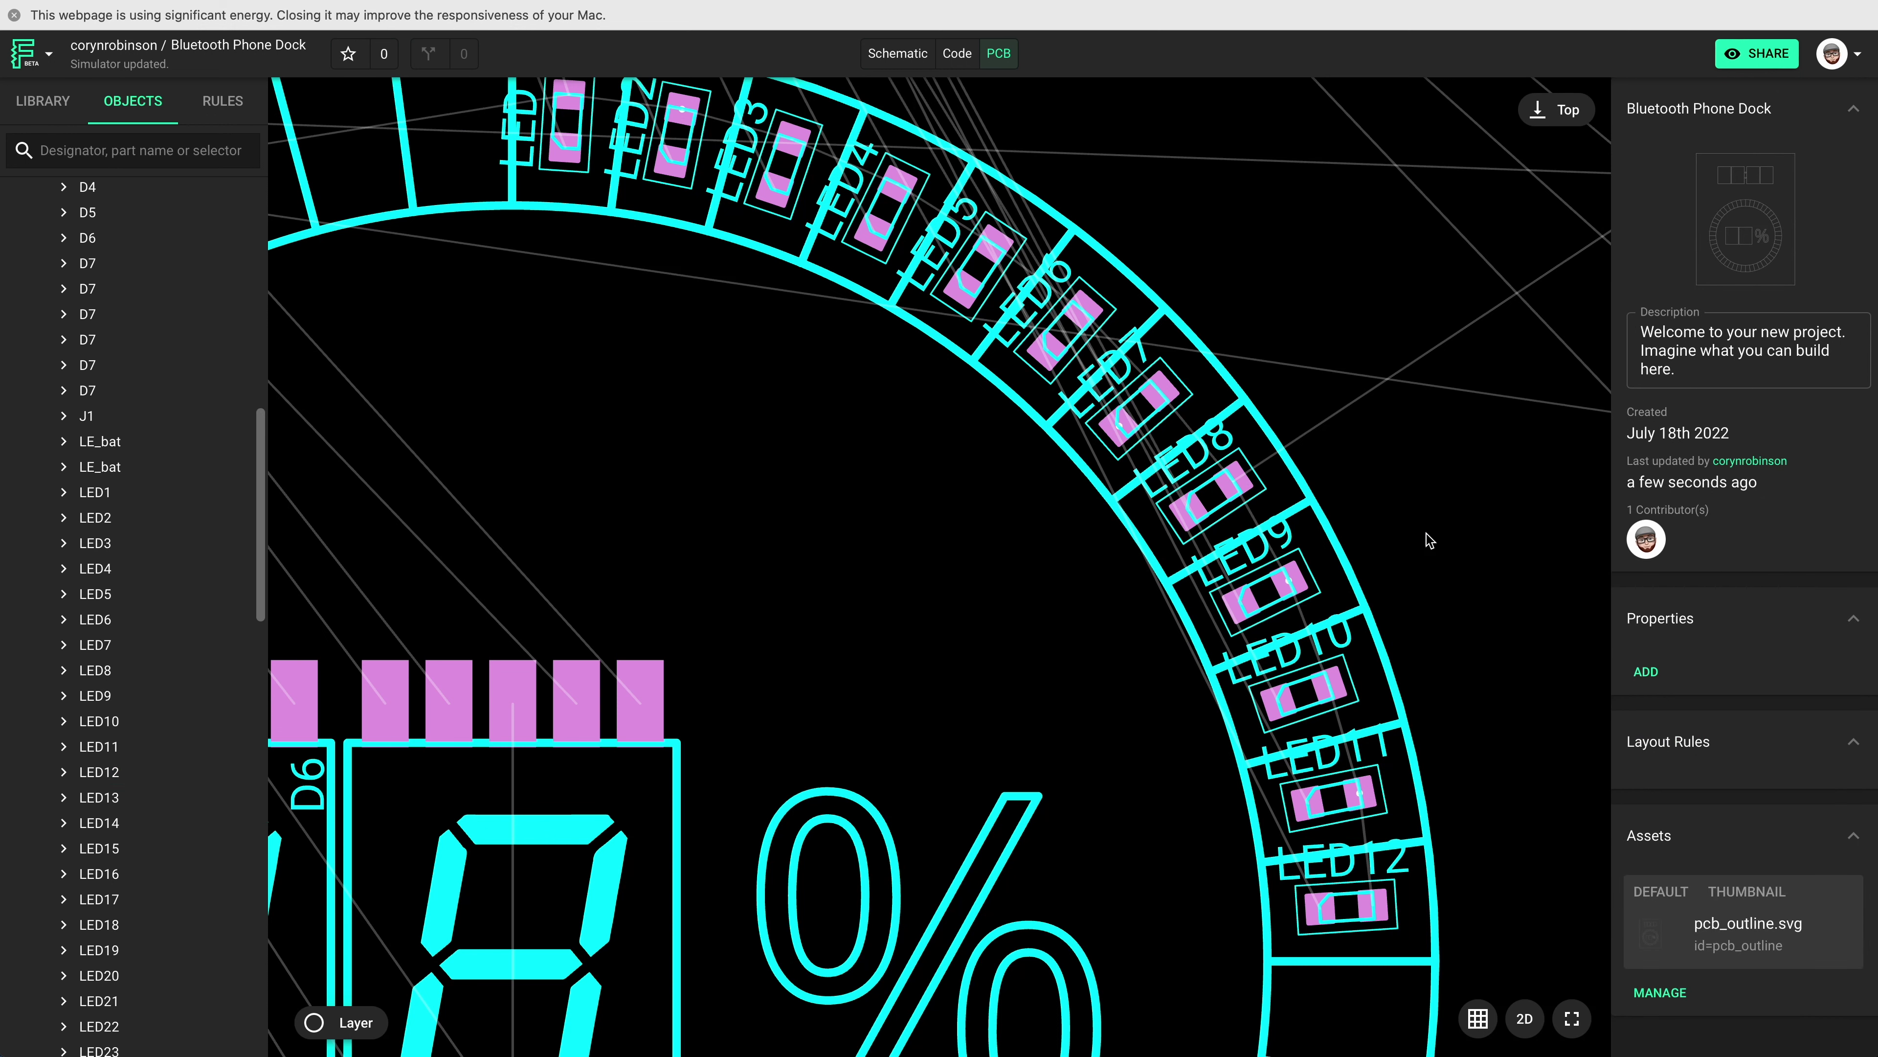
# Flip the Adafruit Feather module U7 to the opposite layer and move it just outside the board's right edge.
pyautogui.scroll(-5, 1428, 540)
pyautogui.scroll(3, 1427, 540)
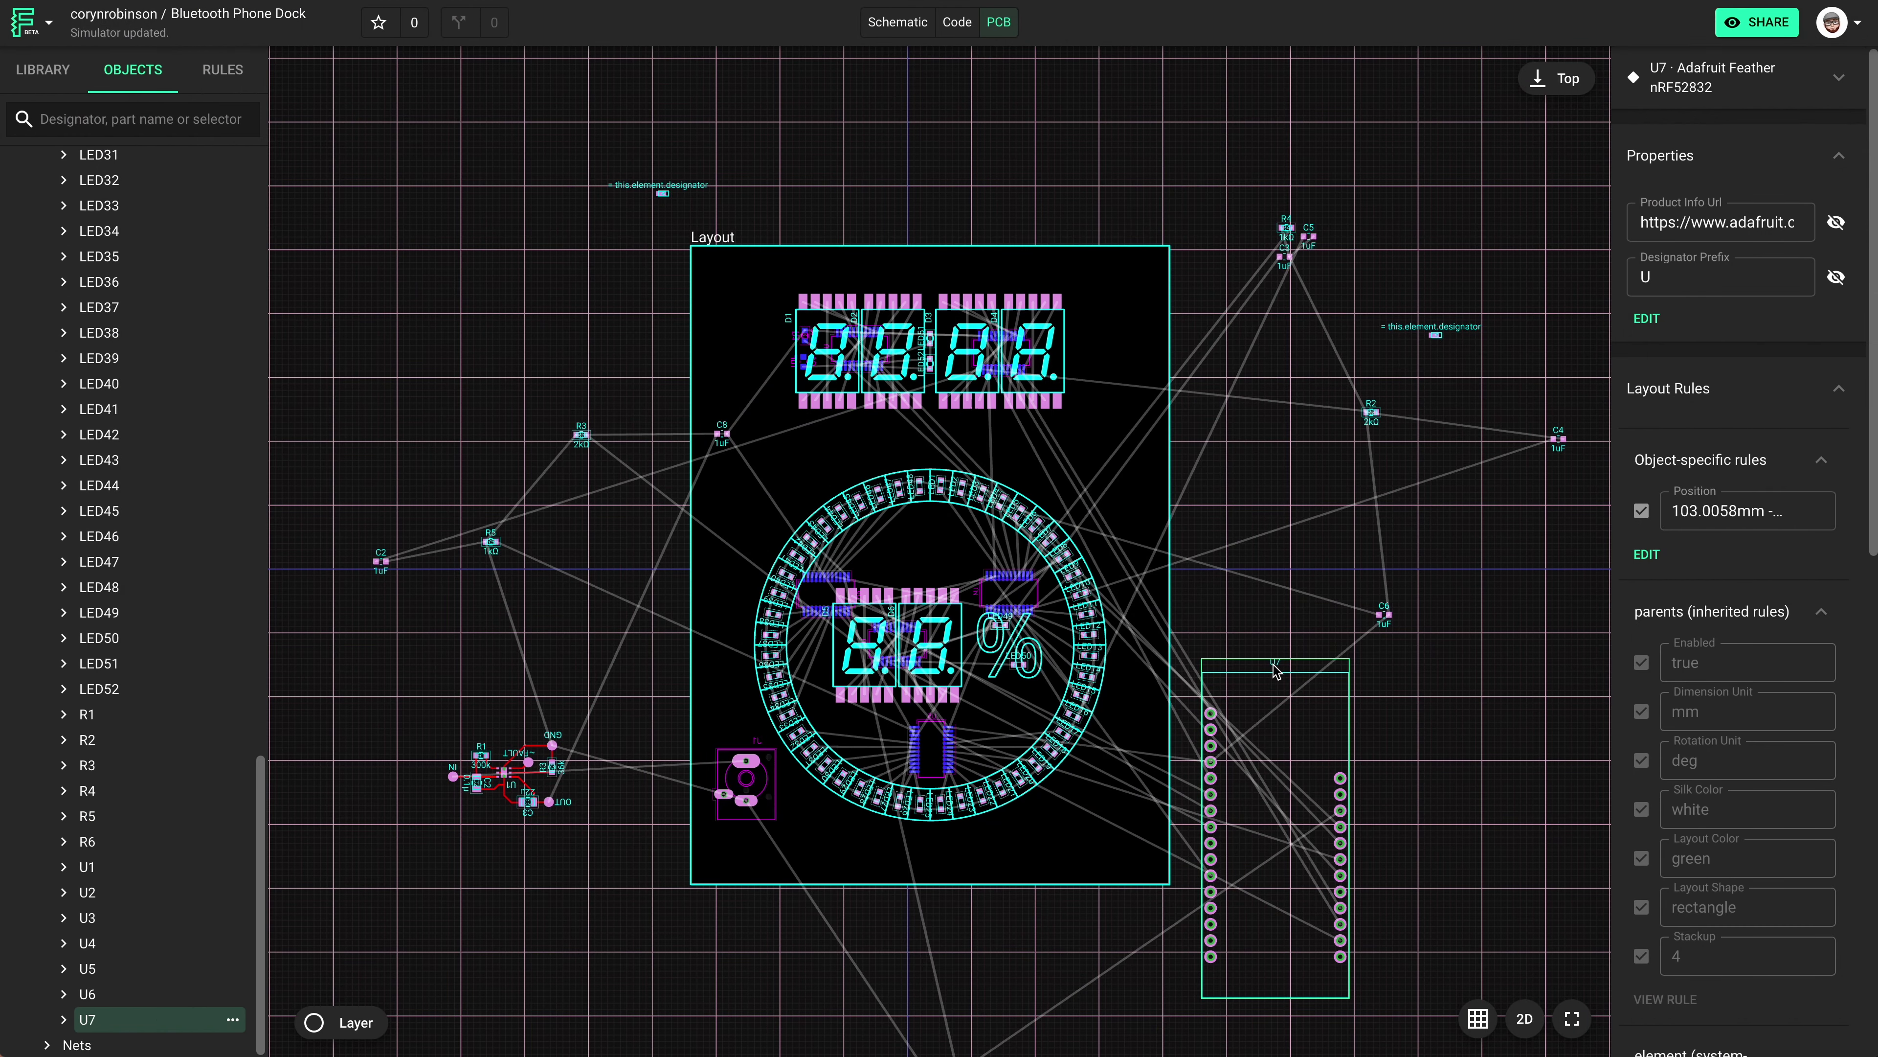
pyautogui.rightClick(1275, 670)
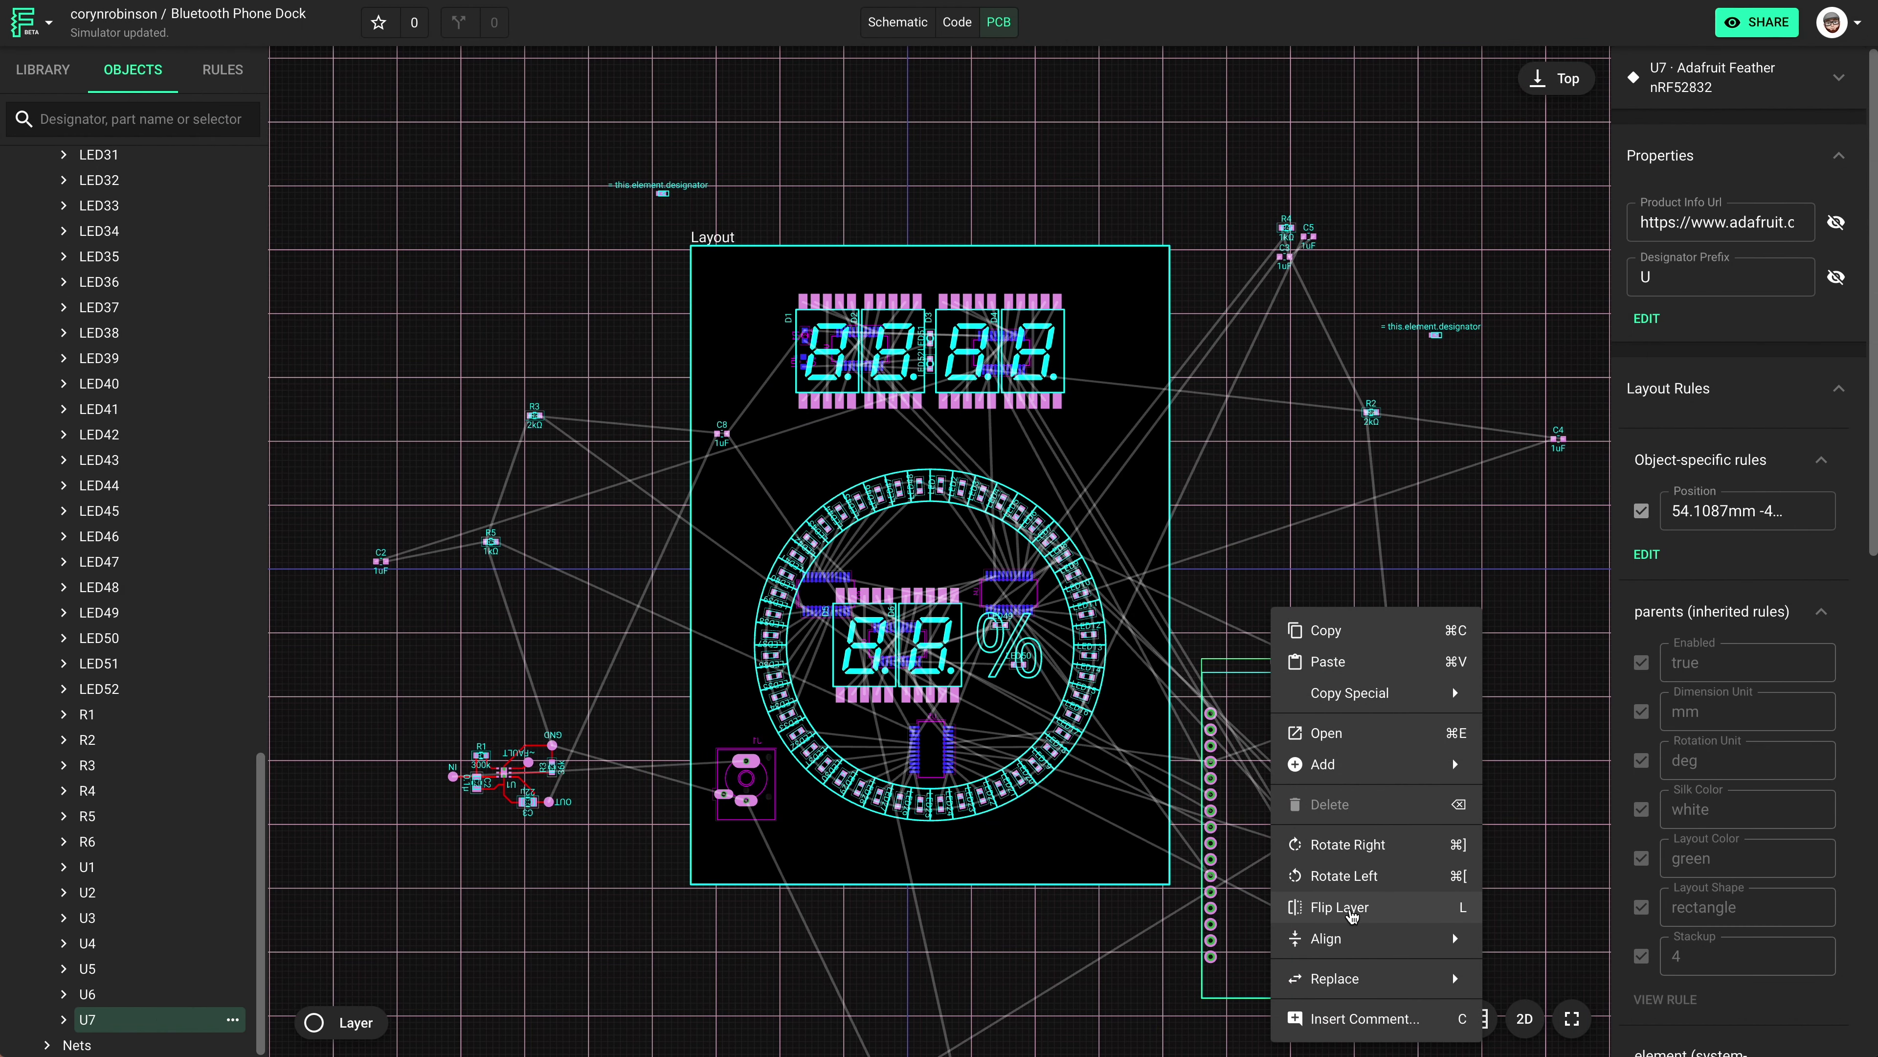
pyautogui.click(1340, 907)
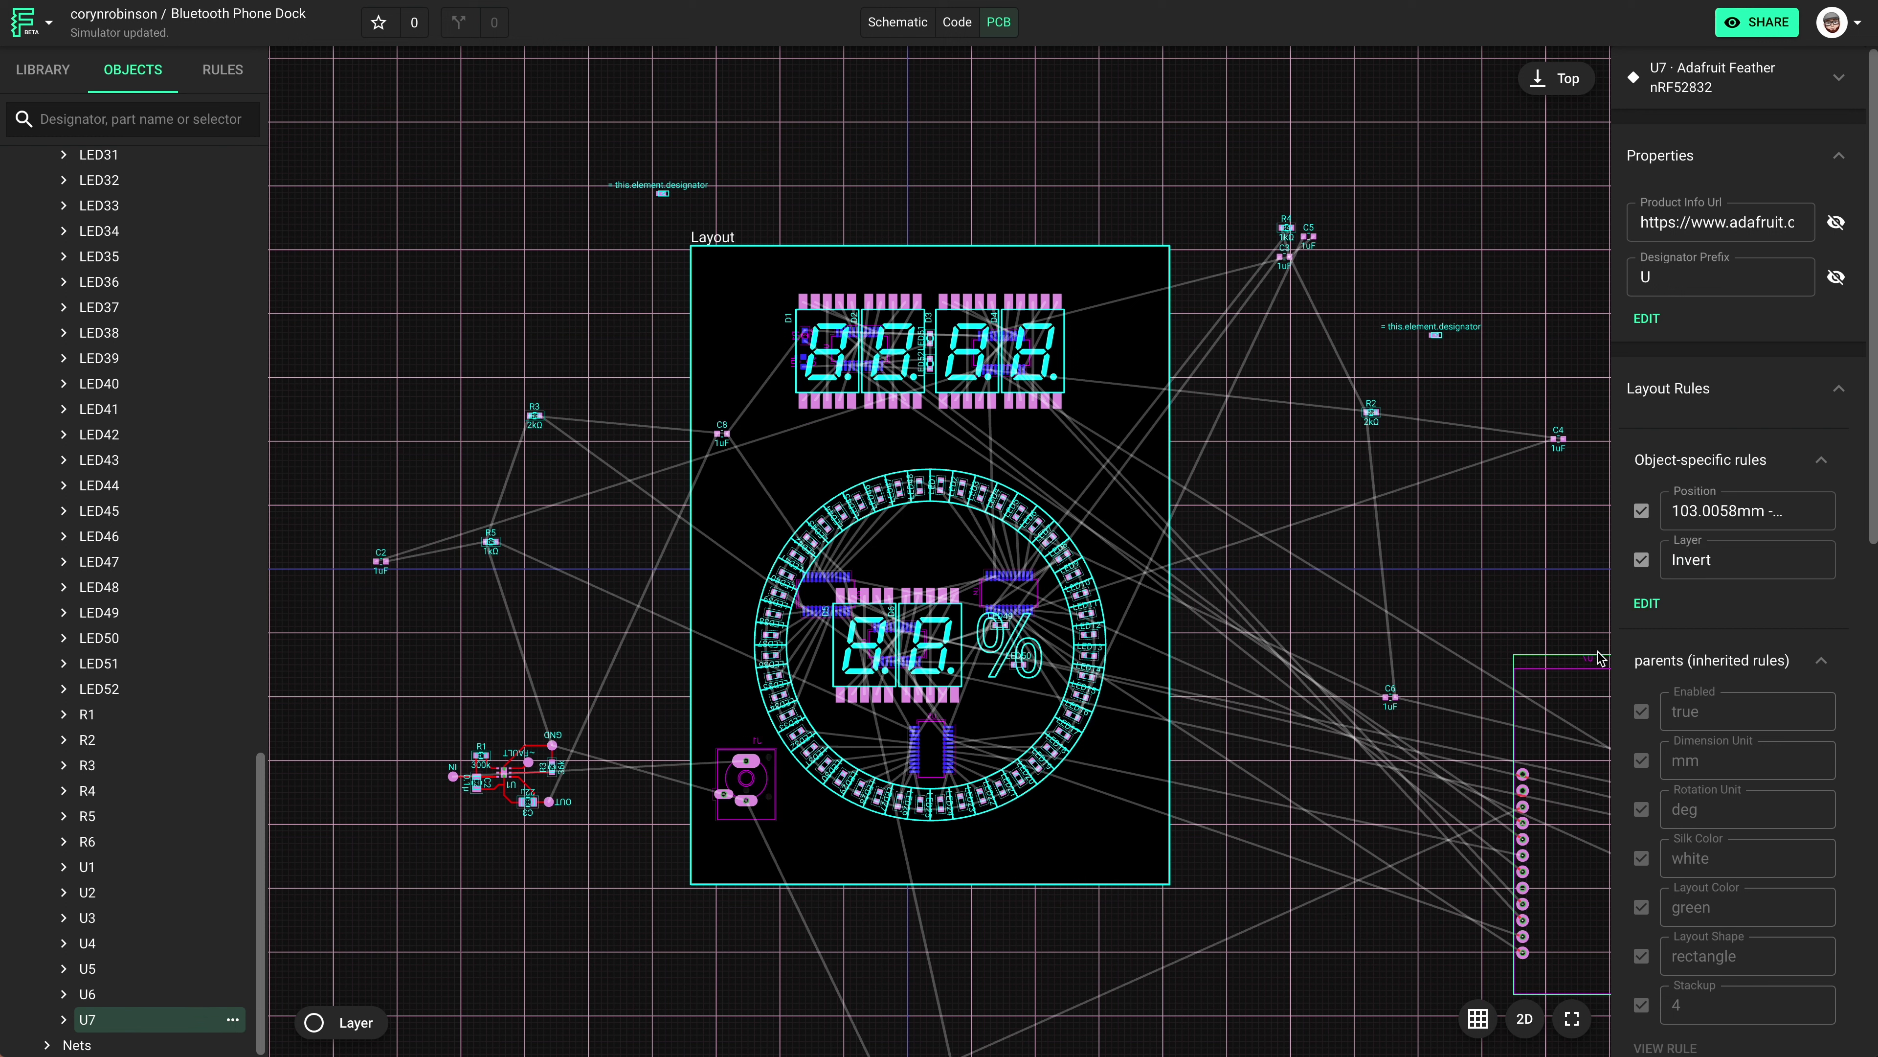
pyautogui.moveTo(1530, 668); pyautogui.dragTo(1289, 577)
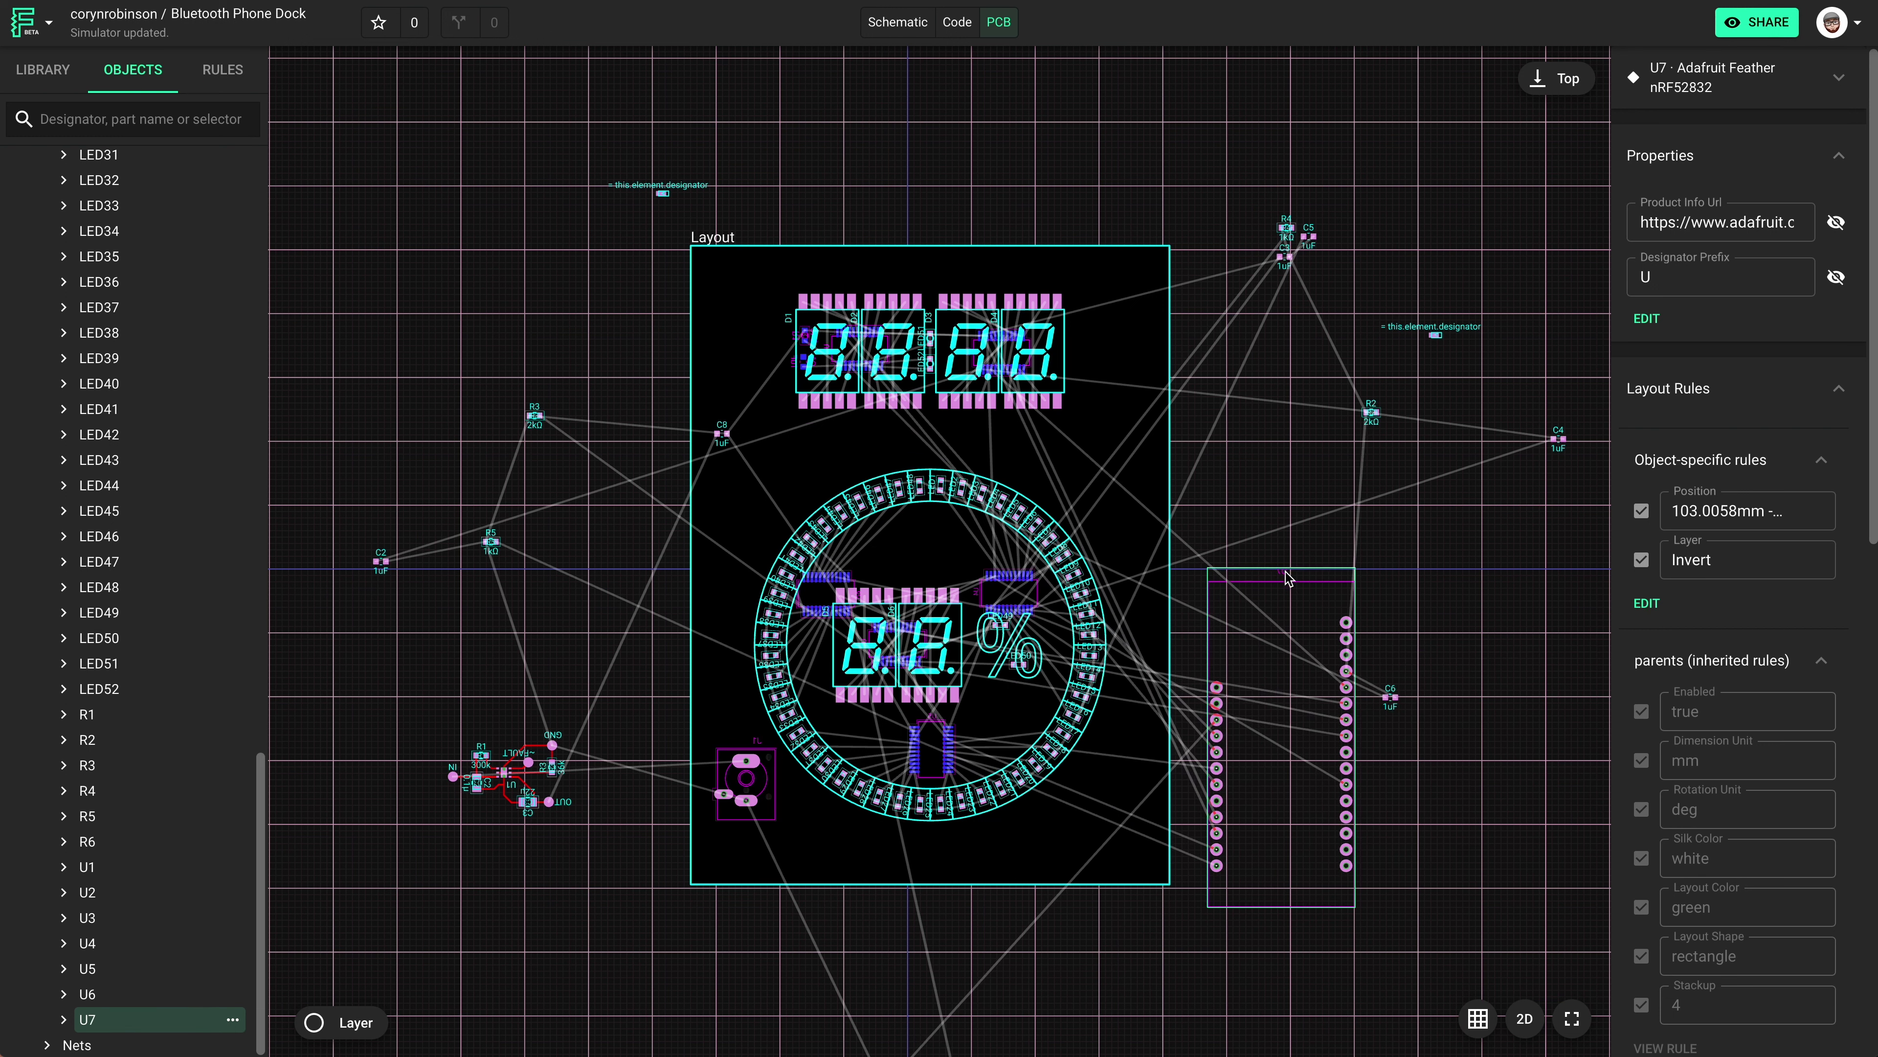
# Rotate U7 right once and place it on the board between the four upper displays and the ring's center.
pyautogui.rightClick(1288, 578)
pyautogui.click(1328, 802)
pyautogui.moveTo(1109, 751); pyautogui.dragTo(730, 500)
pyautogui.scroll(2, 740, 503)
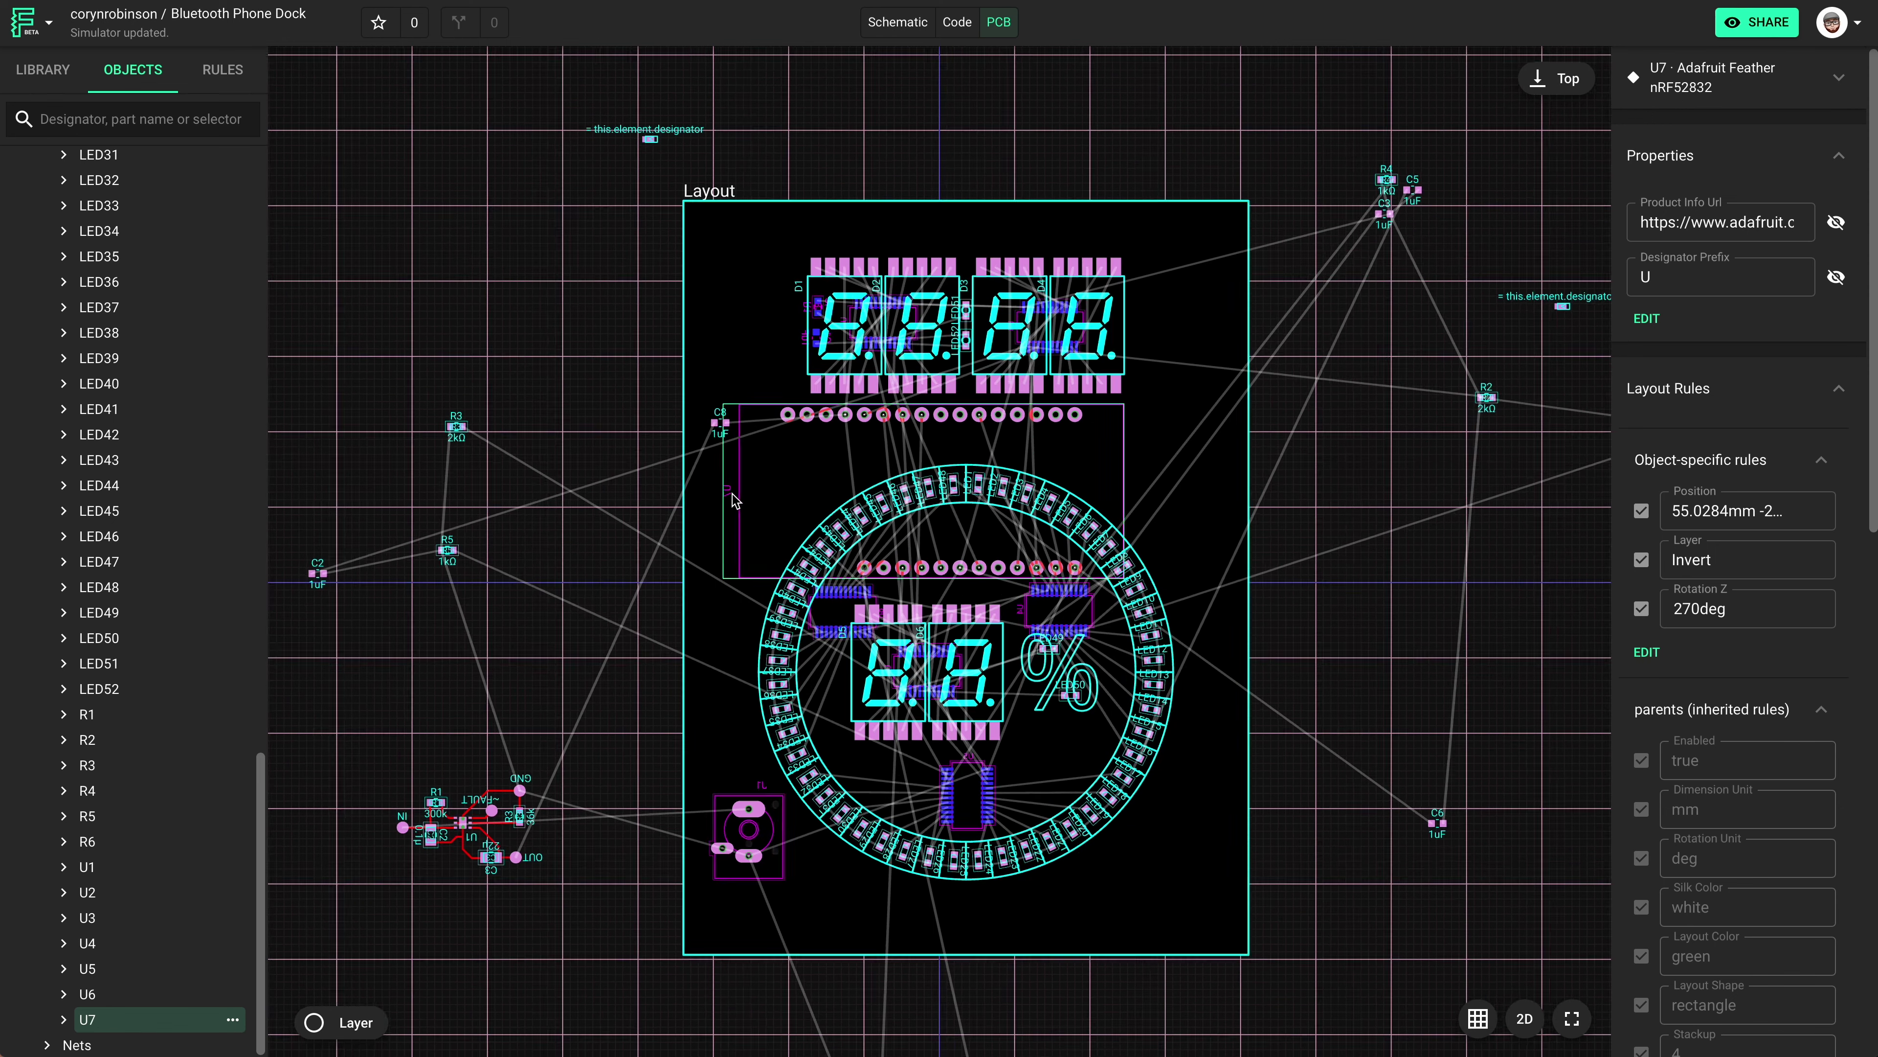
pyautogui.click(728, 491)
# Move capacitor C2 onto the board directly below resistor R2, beside display D4.
pyautogui.scroll(4, 821, 520)
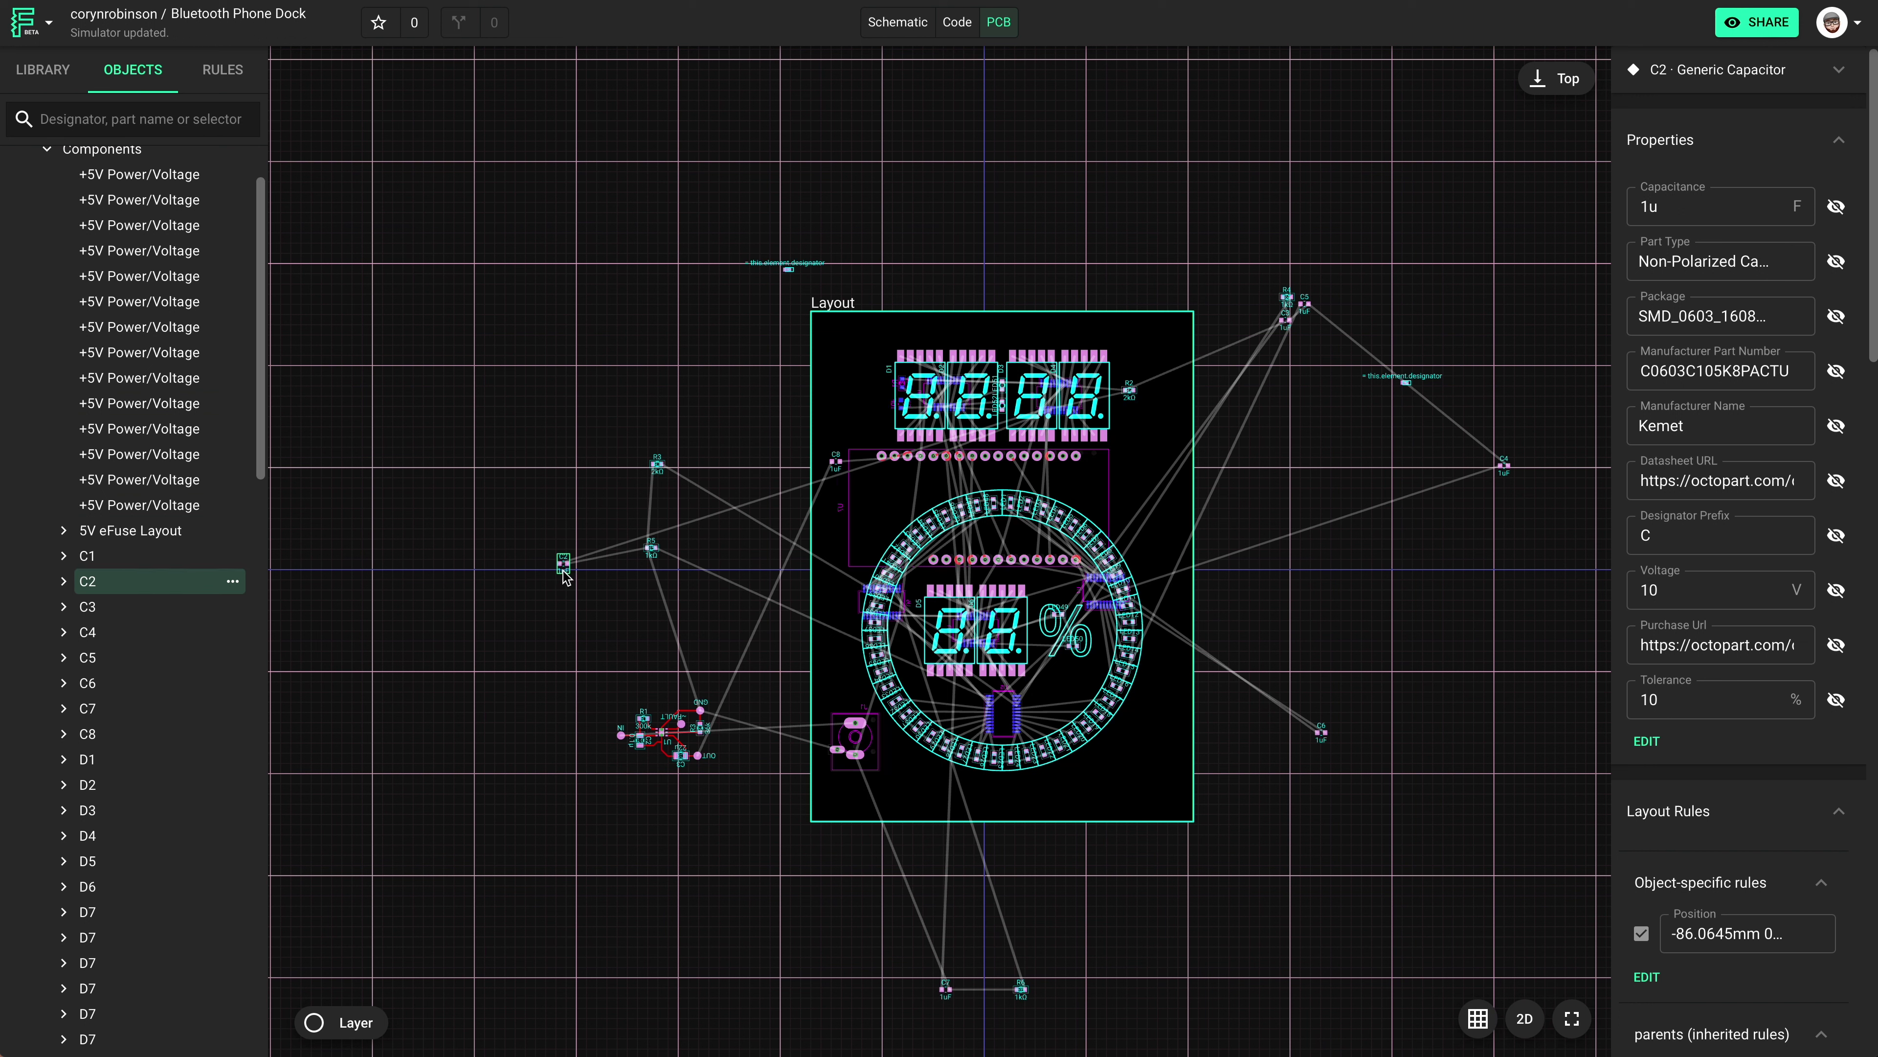
pyautogui.moveTo(564, 564); pyautogui.dragTo(1130, 427)
pyautogui.scroll(5, 1118, 364)
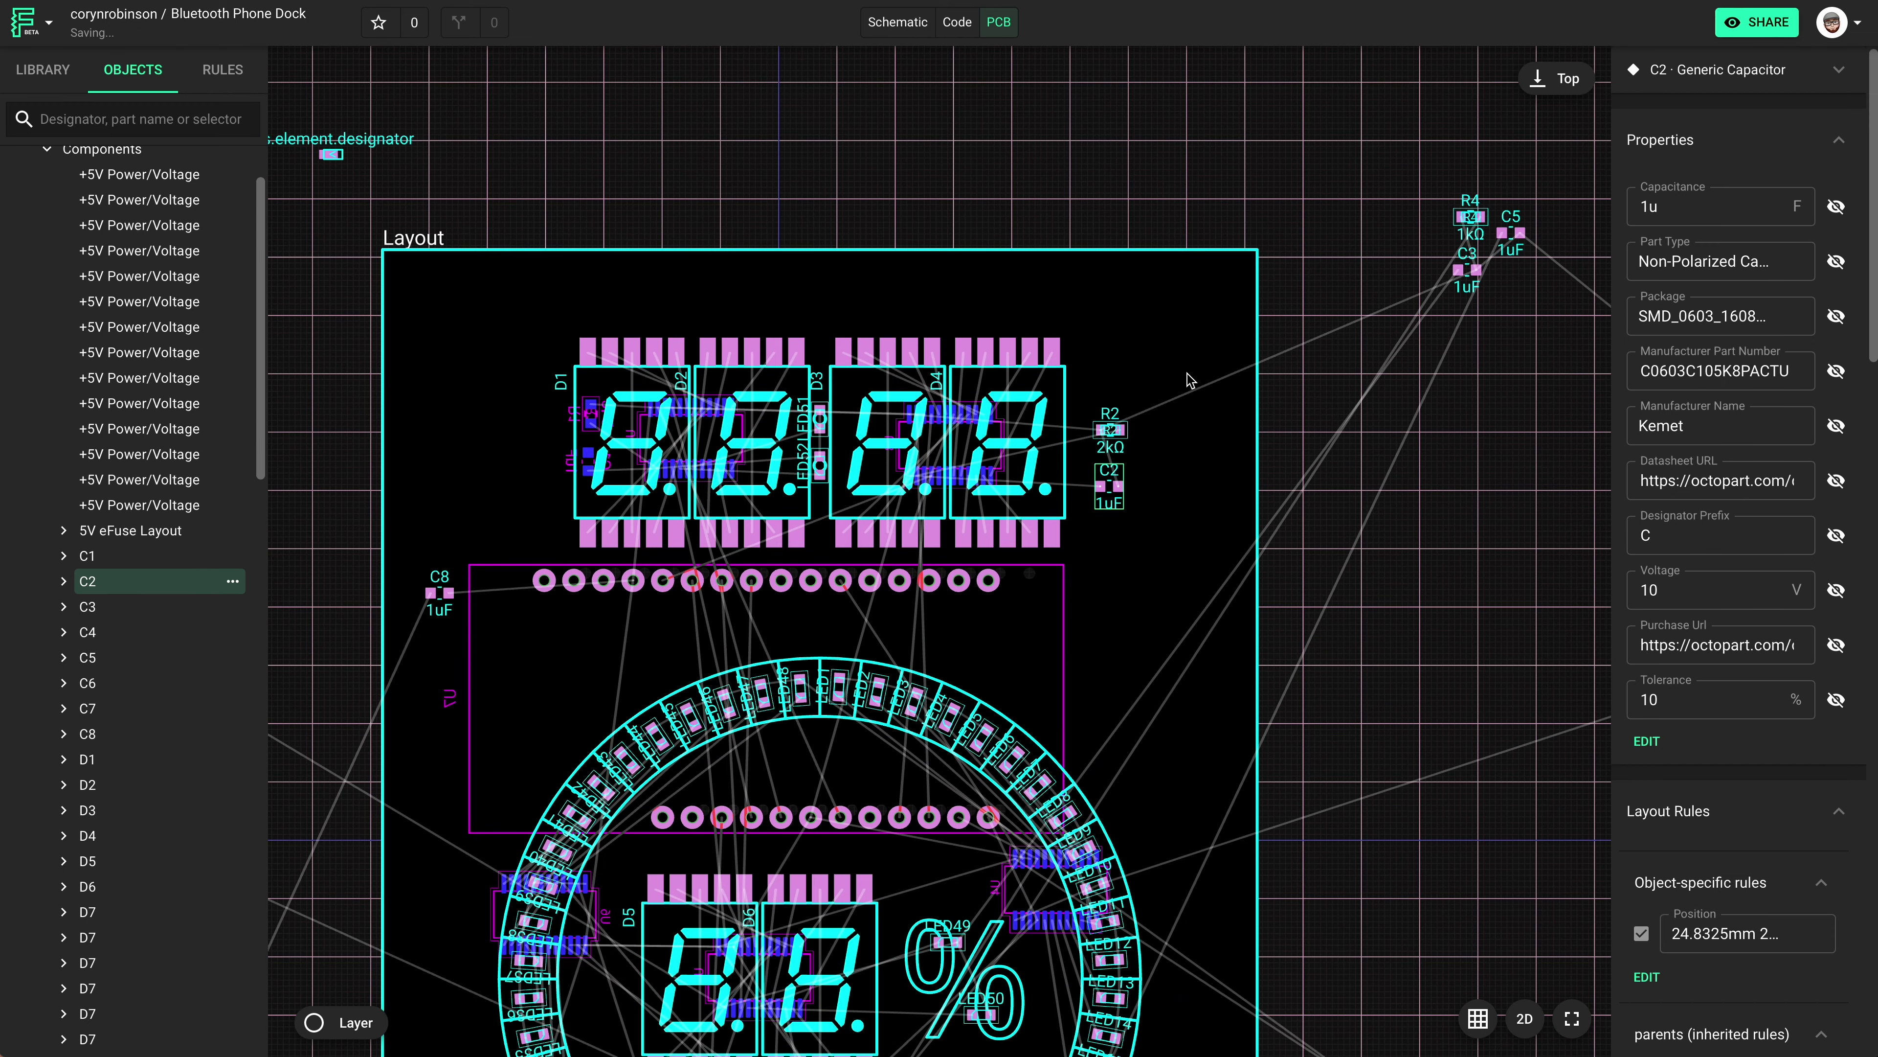
# Flip resistor R2 and capacitor C2 to the opposite board layer and clear the selection.
pyautogui.click(1077, 393)
pyautogui.click(1094, 455)
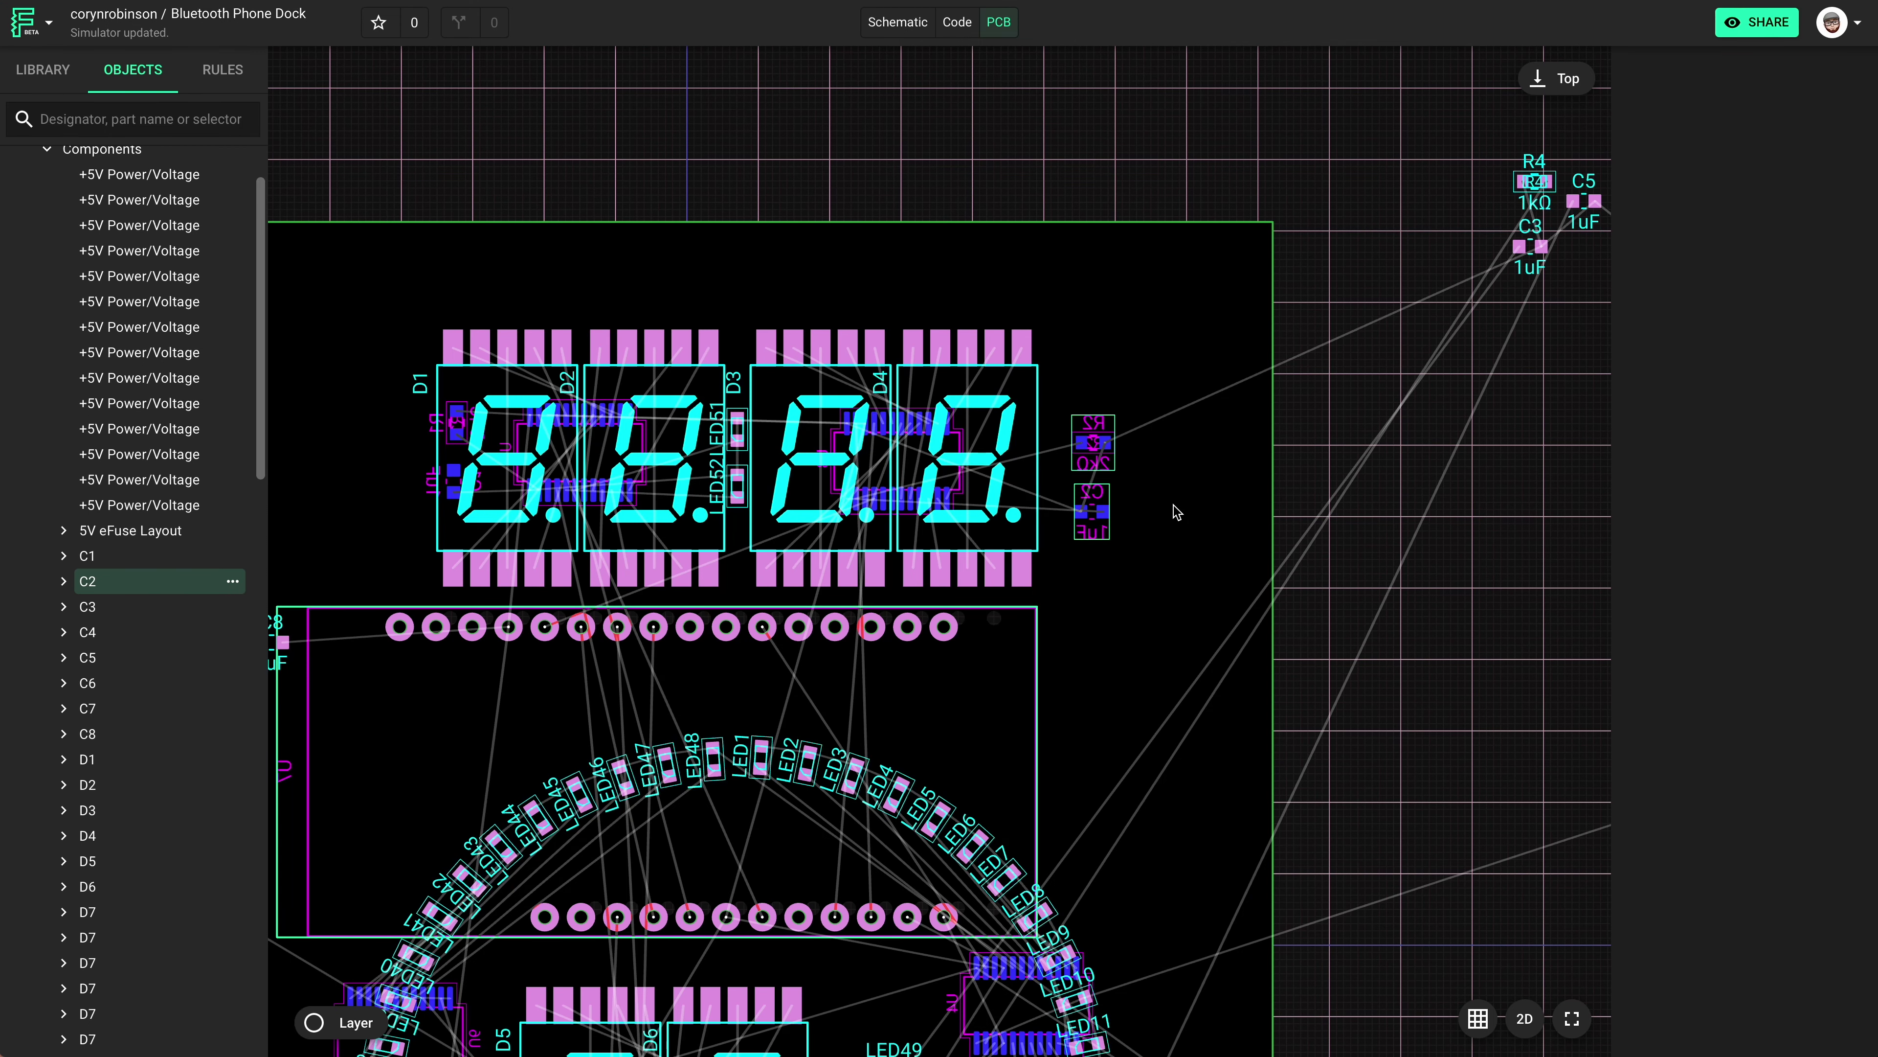
pyautogui.click(1176, 511)
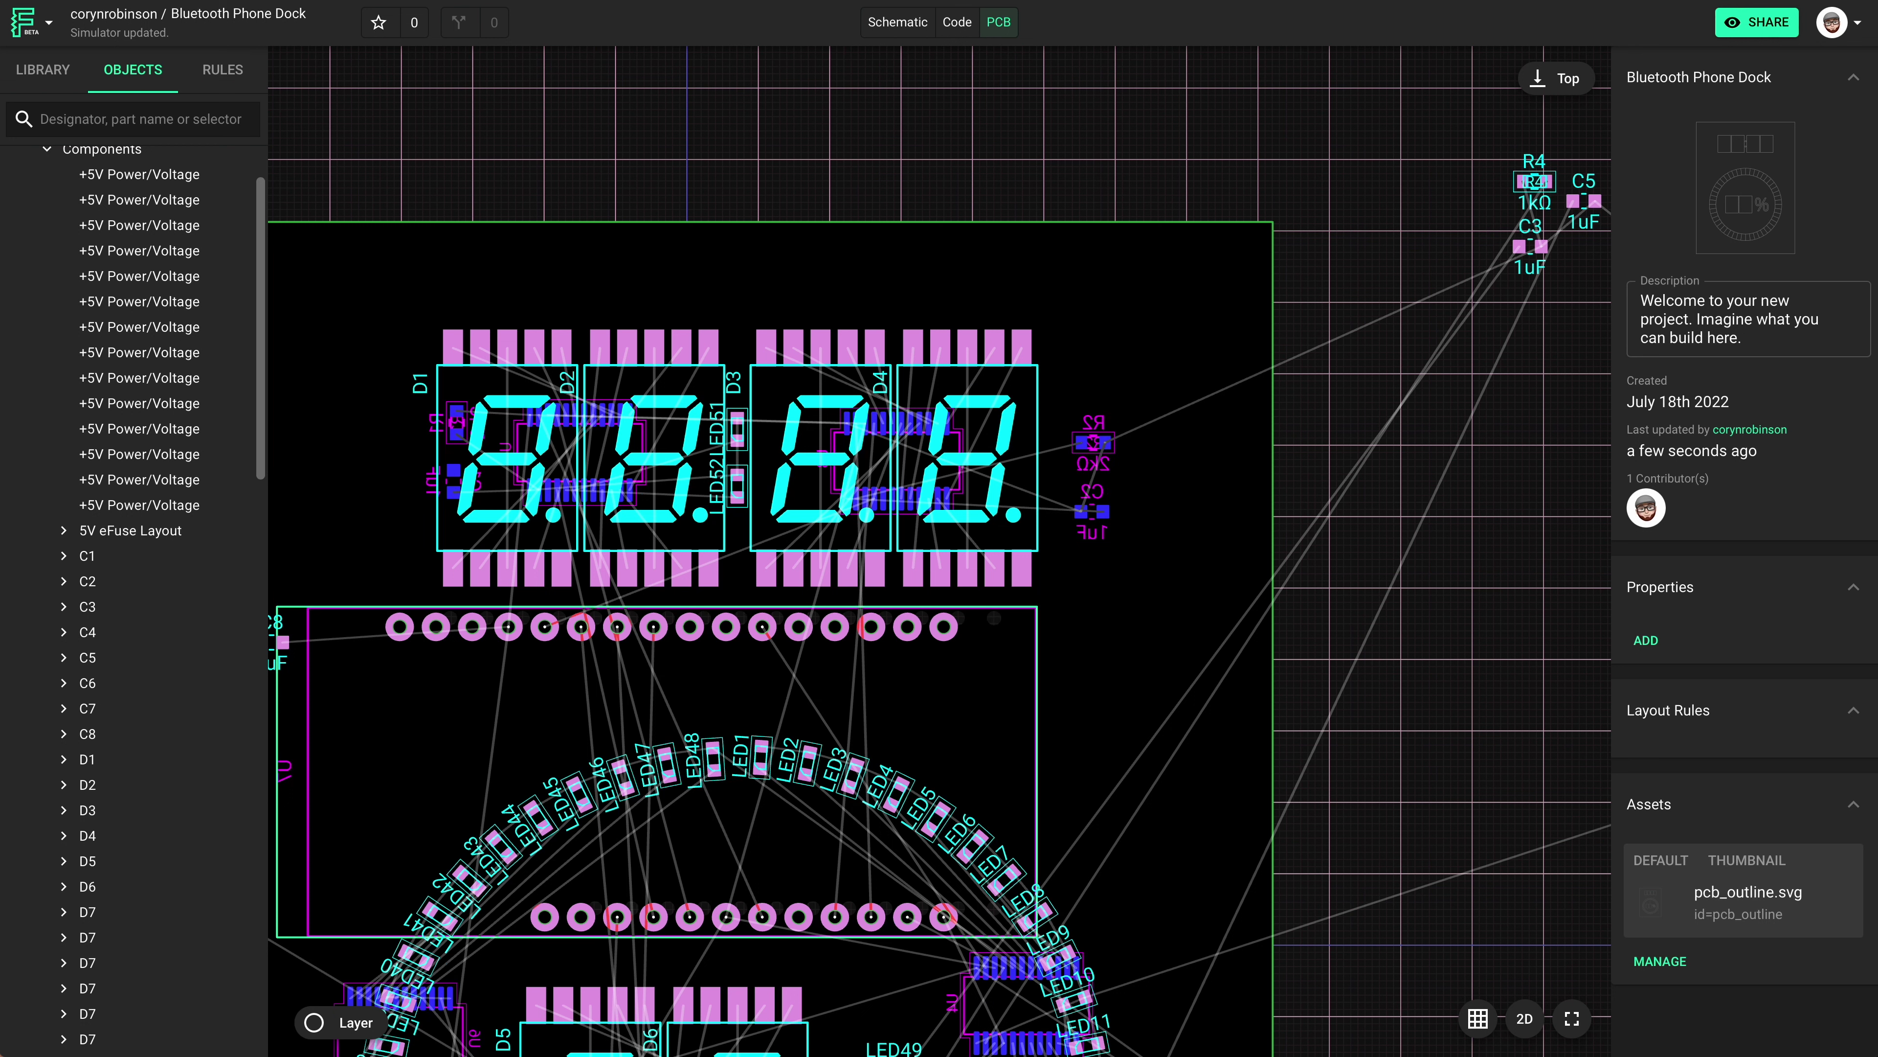
# In the bottom view, move capacitor C2 beside chip U3, rotate it left once, and place resistor R2 above it.
pyautogui.click(1566, 76)
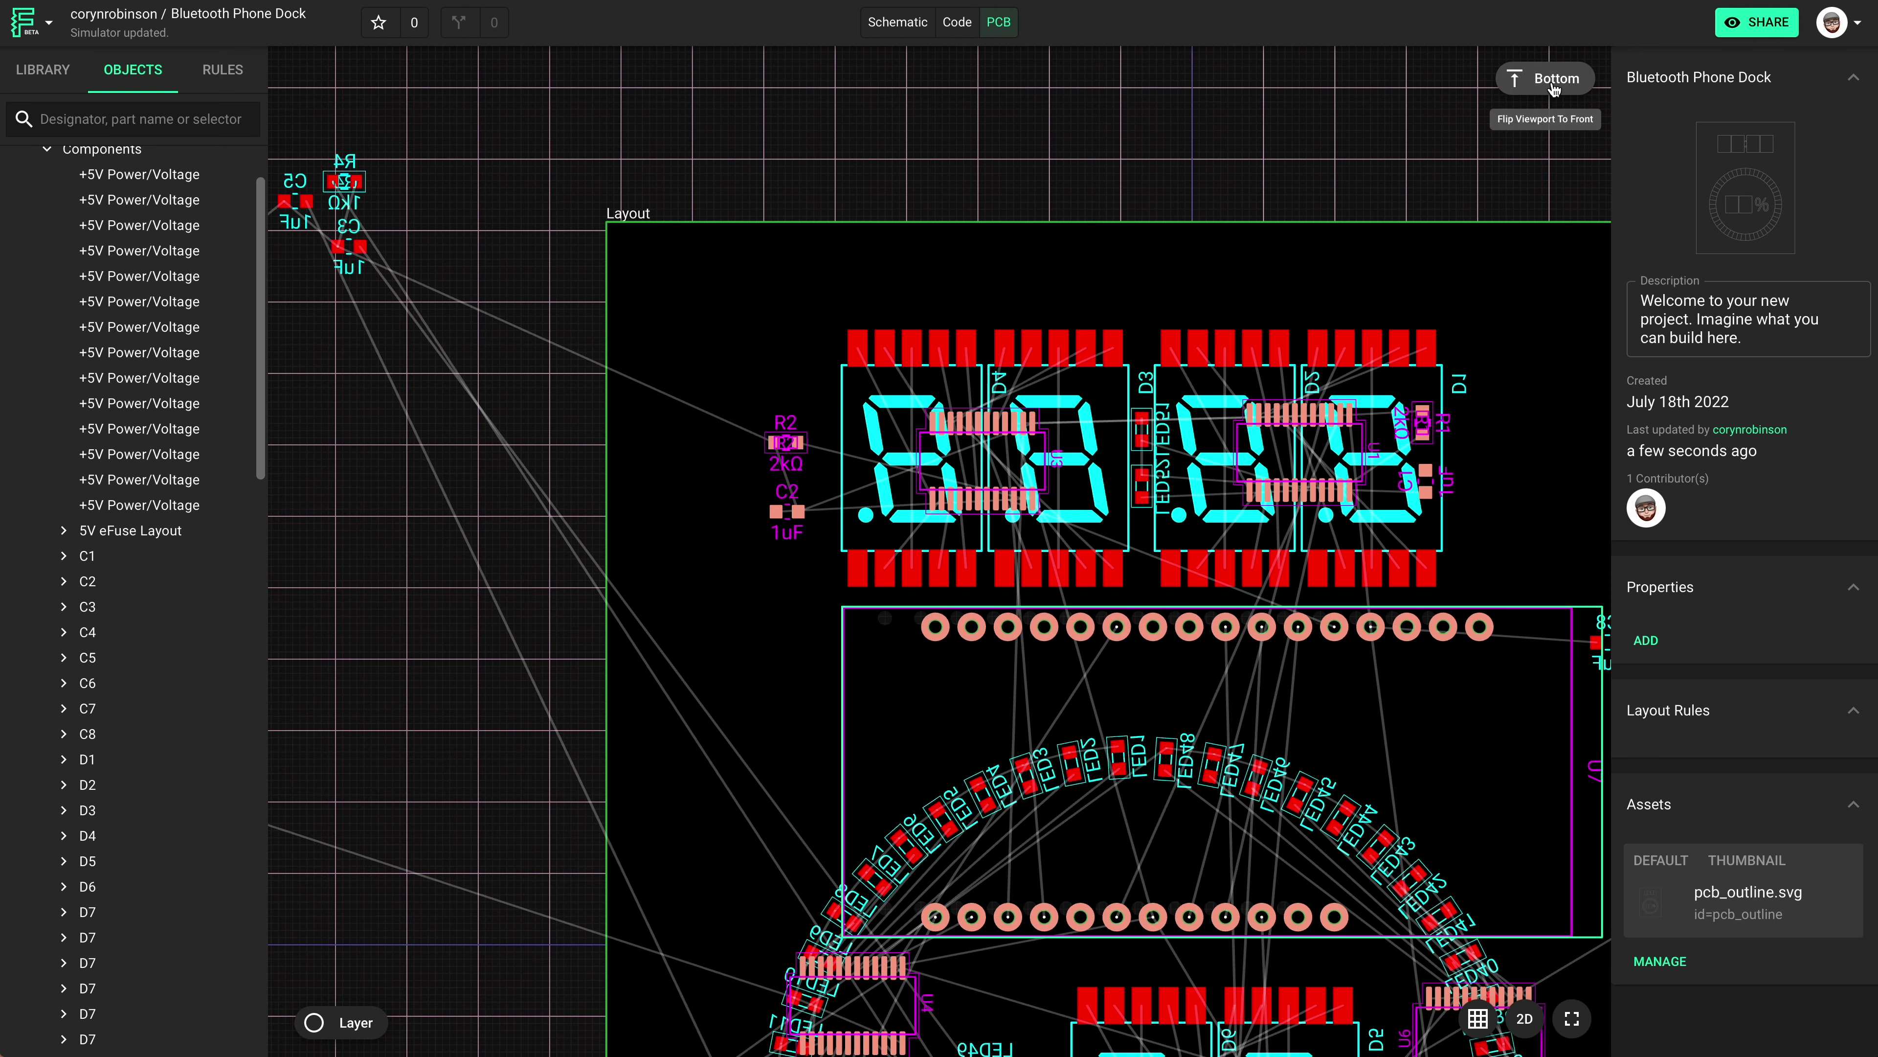
pyautogui.scroll(5, 860, 412)
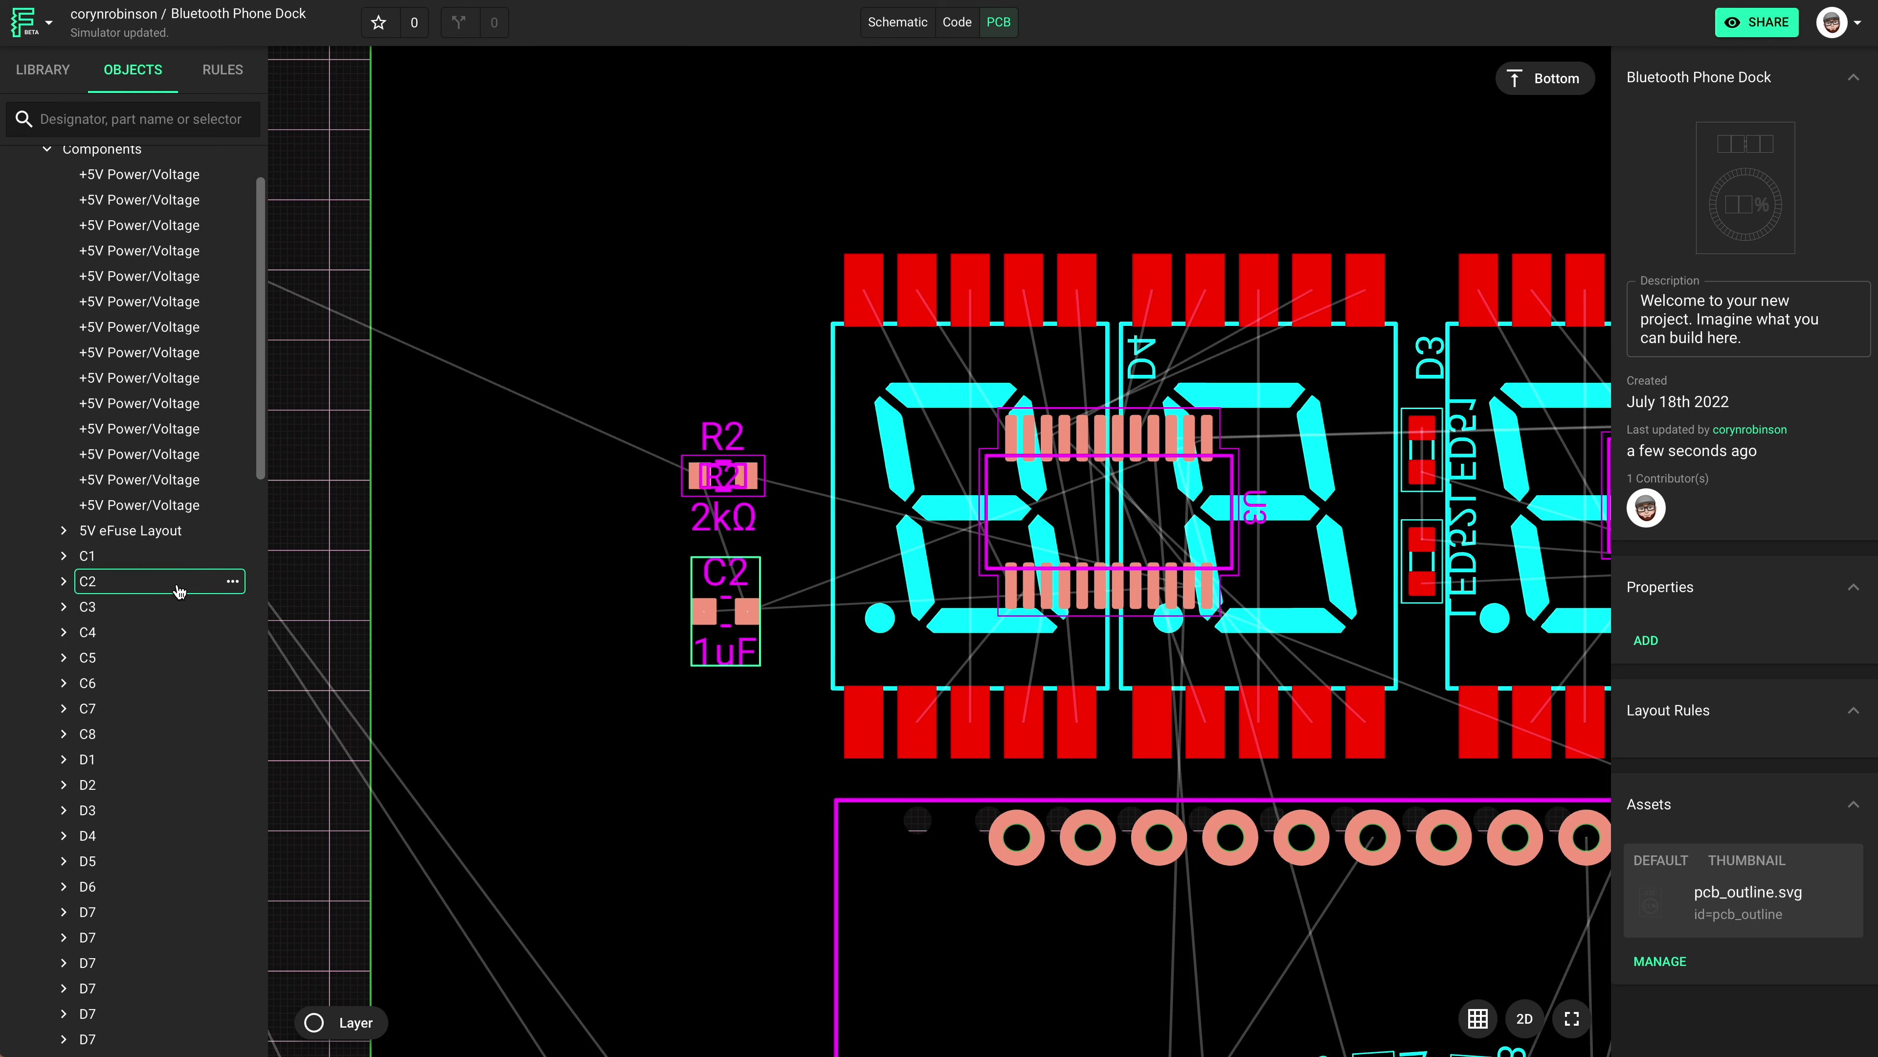
pyautogui.click(727, 662)
pyautogui.moveTo(732, 670); pyautogui.dragTo(1323, 557)
pyautogui.rightClick(1321, 551)
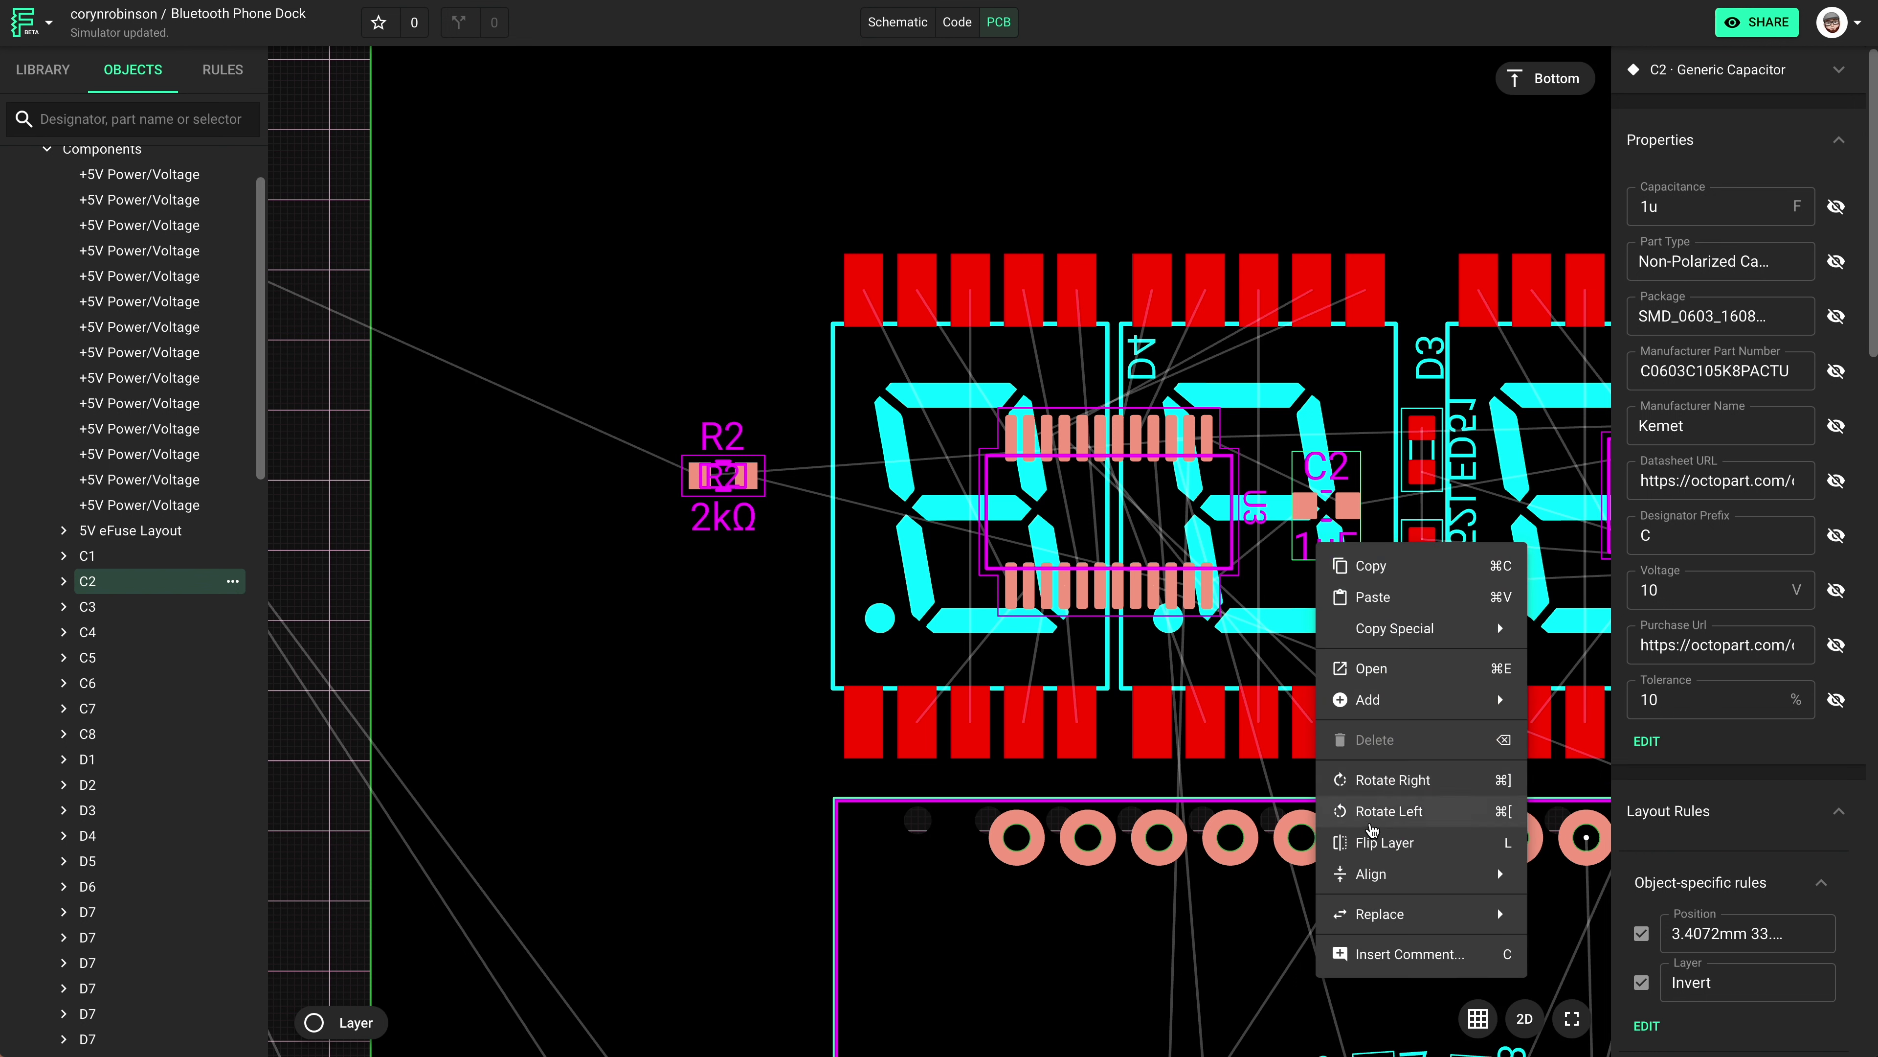
pyautogui.click(1364, 810)
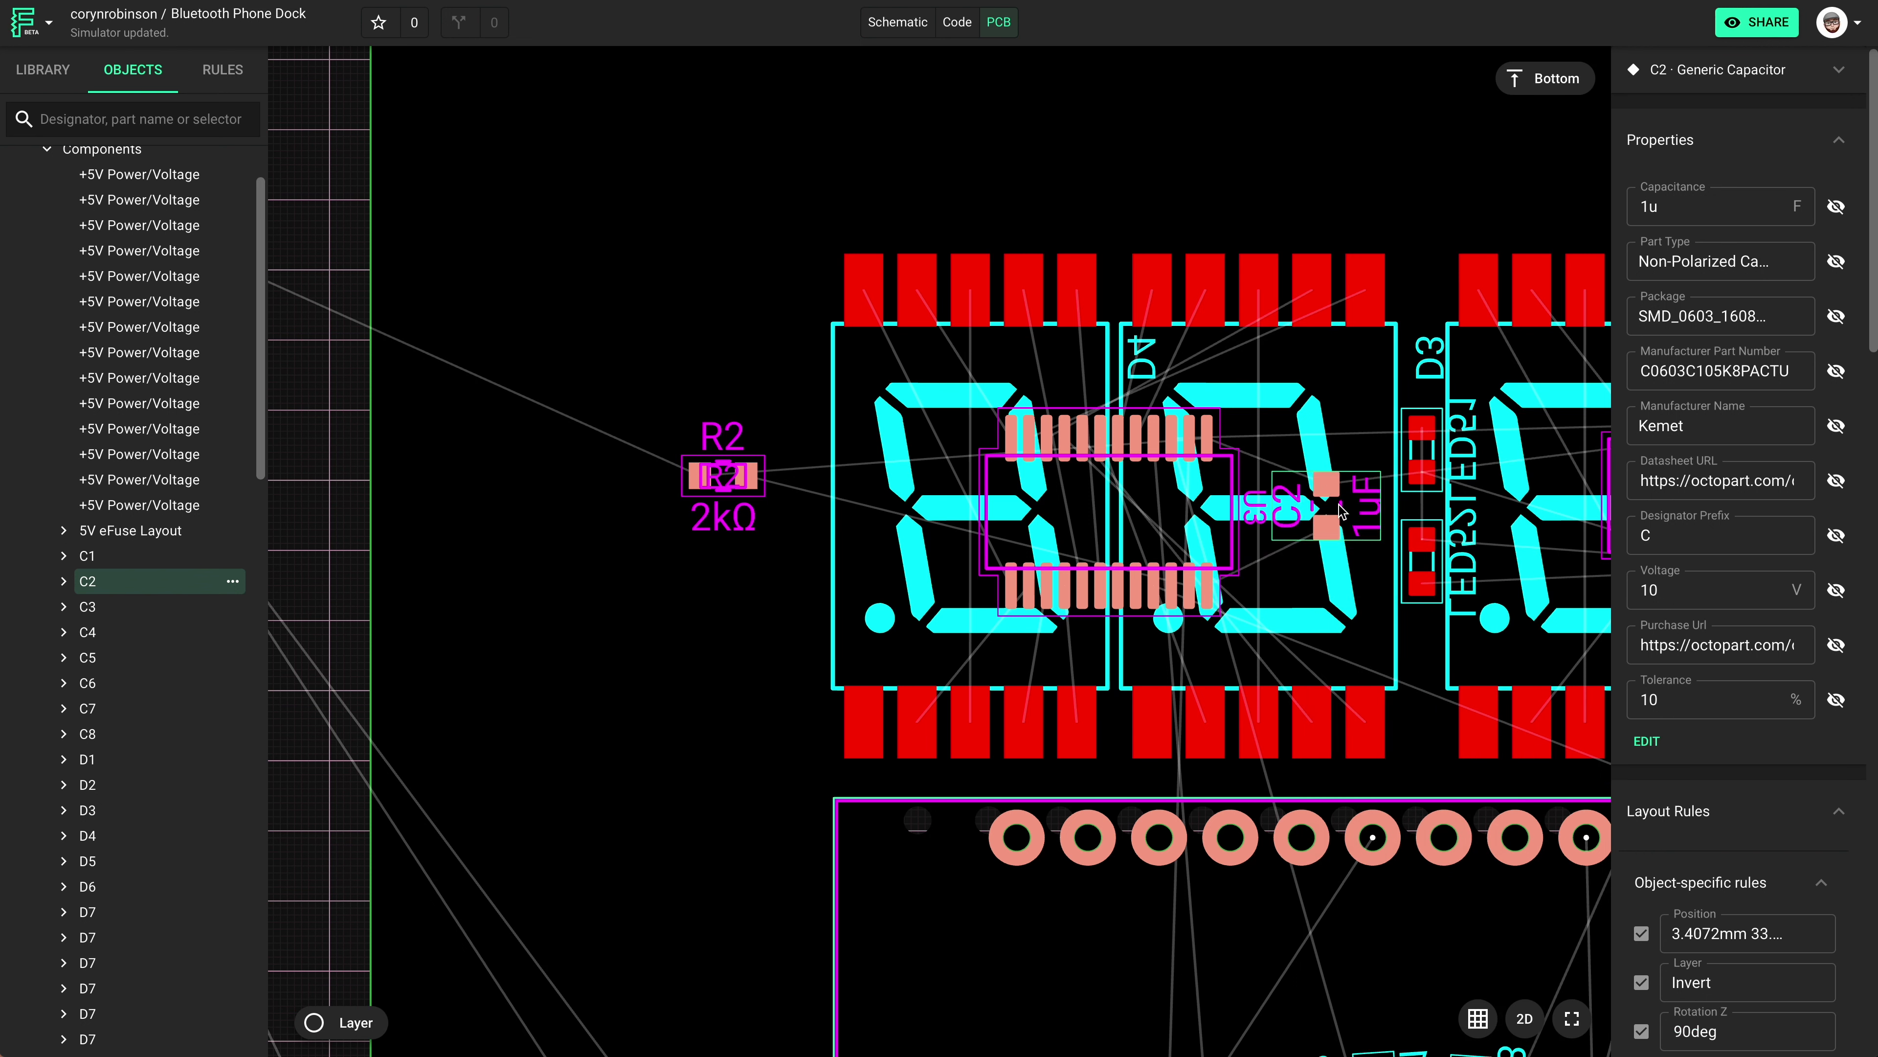
pyautogui.moveTo(1341, 512); pyautogui.dragTo(1348, 515)
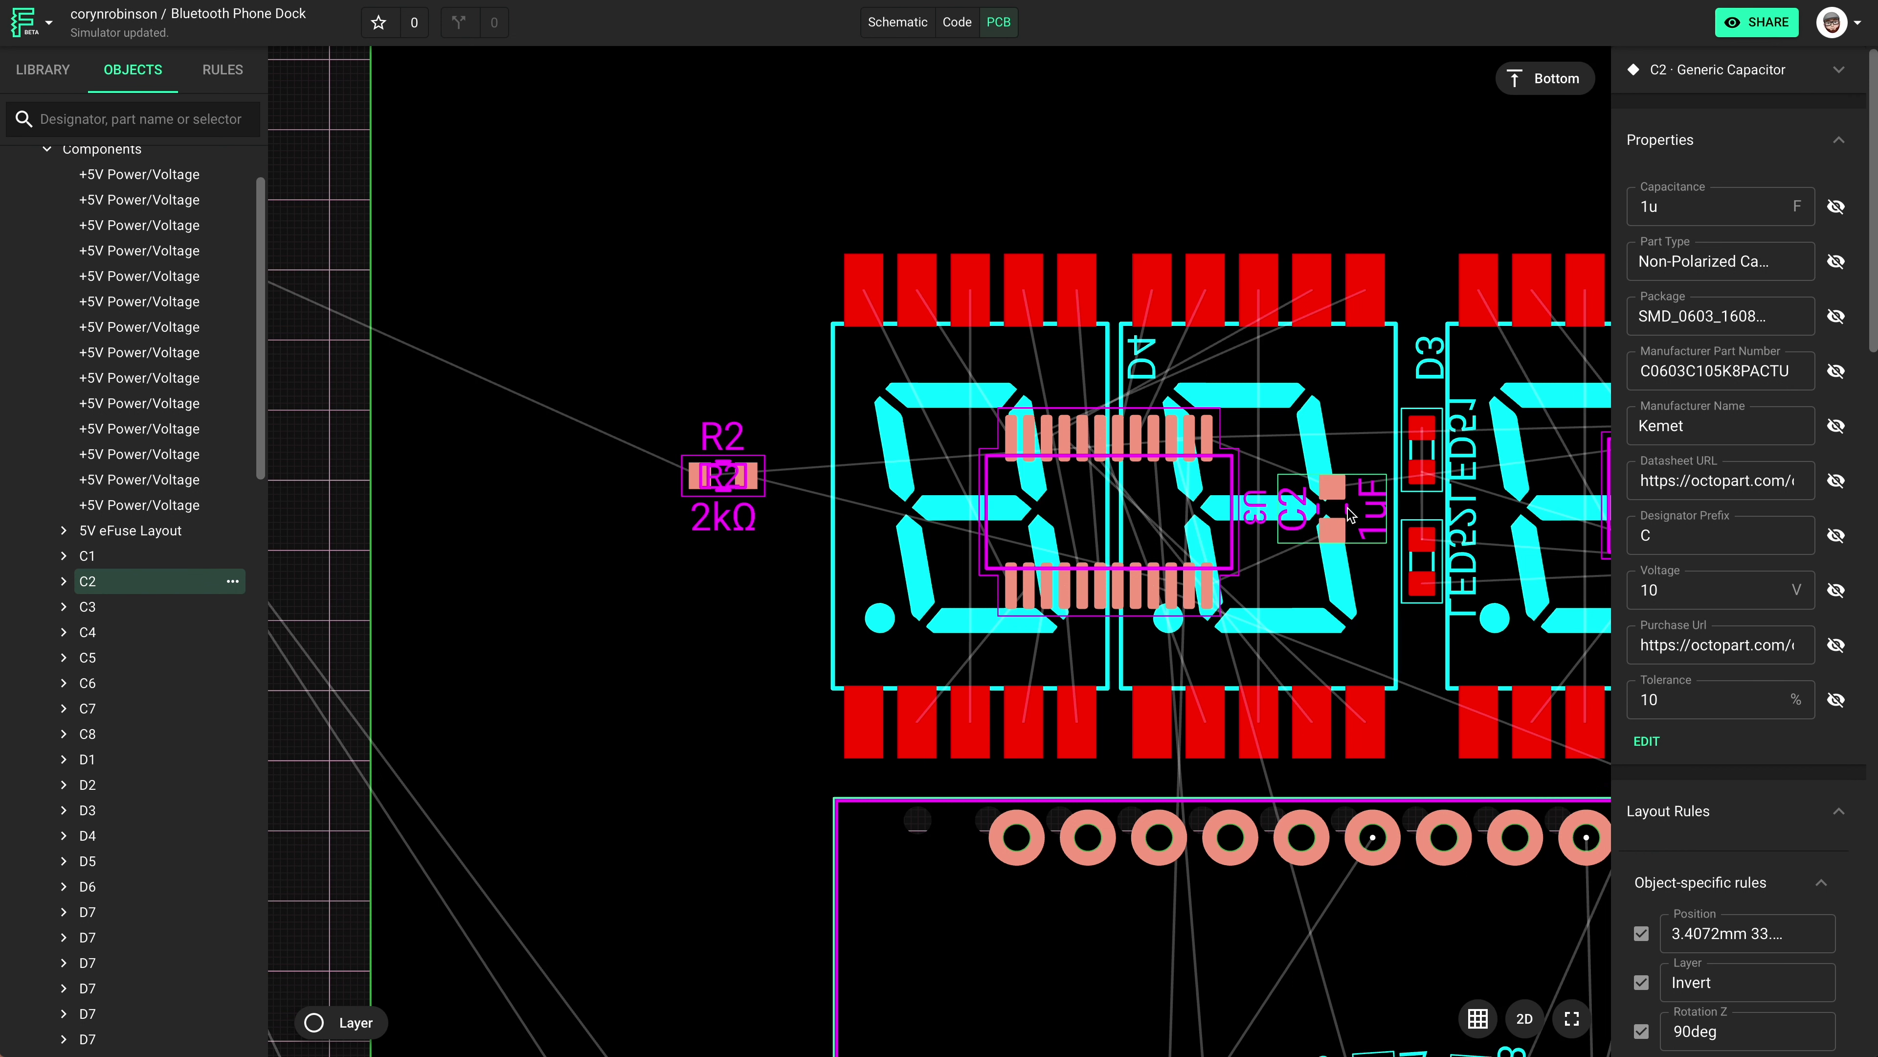
pyautogui.click(723, 453)
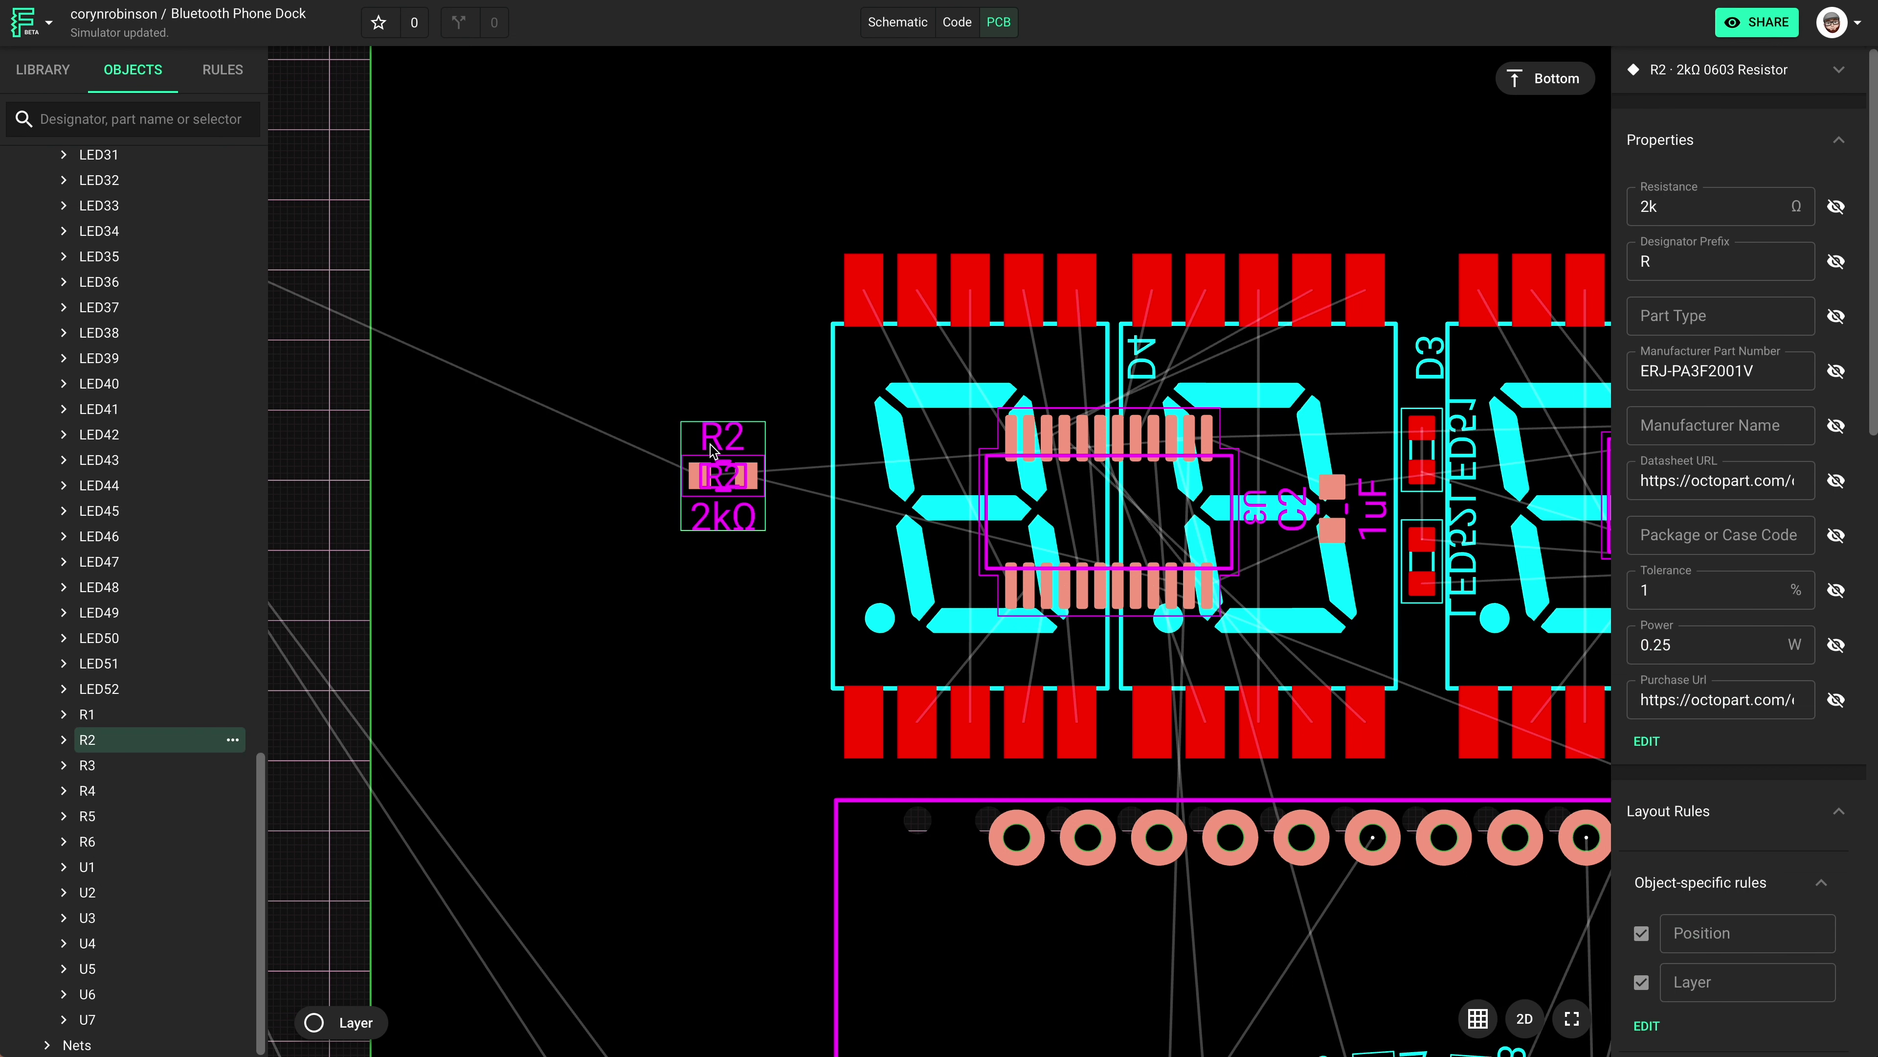
pyautogui.moveTo(722, 453); pyautogui.dragTo(1284, 371)
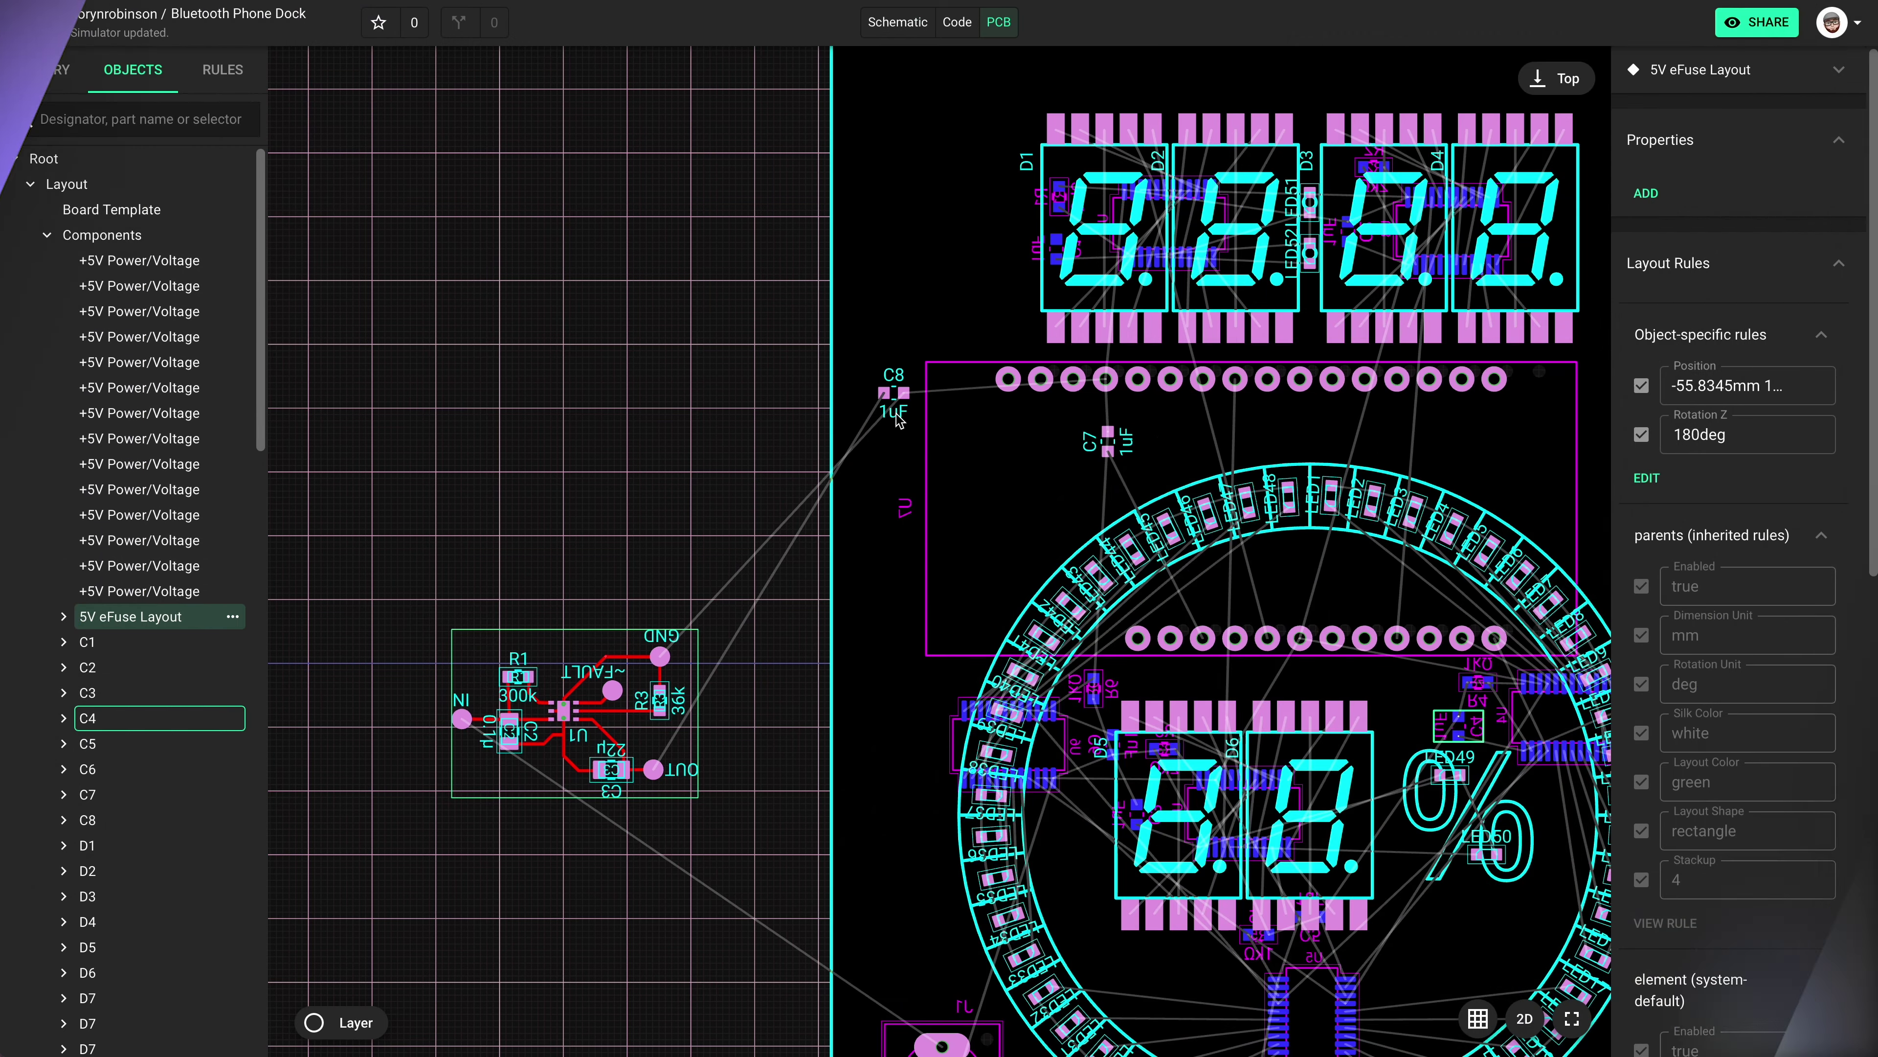
# Move capacitor C8 up beside display D1 and place the 5V eFuse Layout on the board's left edge, overlapping U7.
pyautogui.moveTo(897, 418); pyautogui.dragTo(917, 163)
pyautogui.click(589, 729)
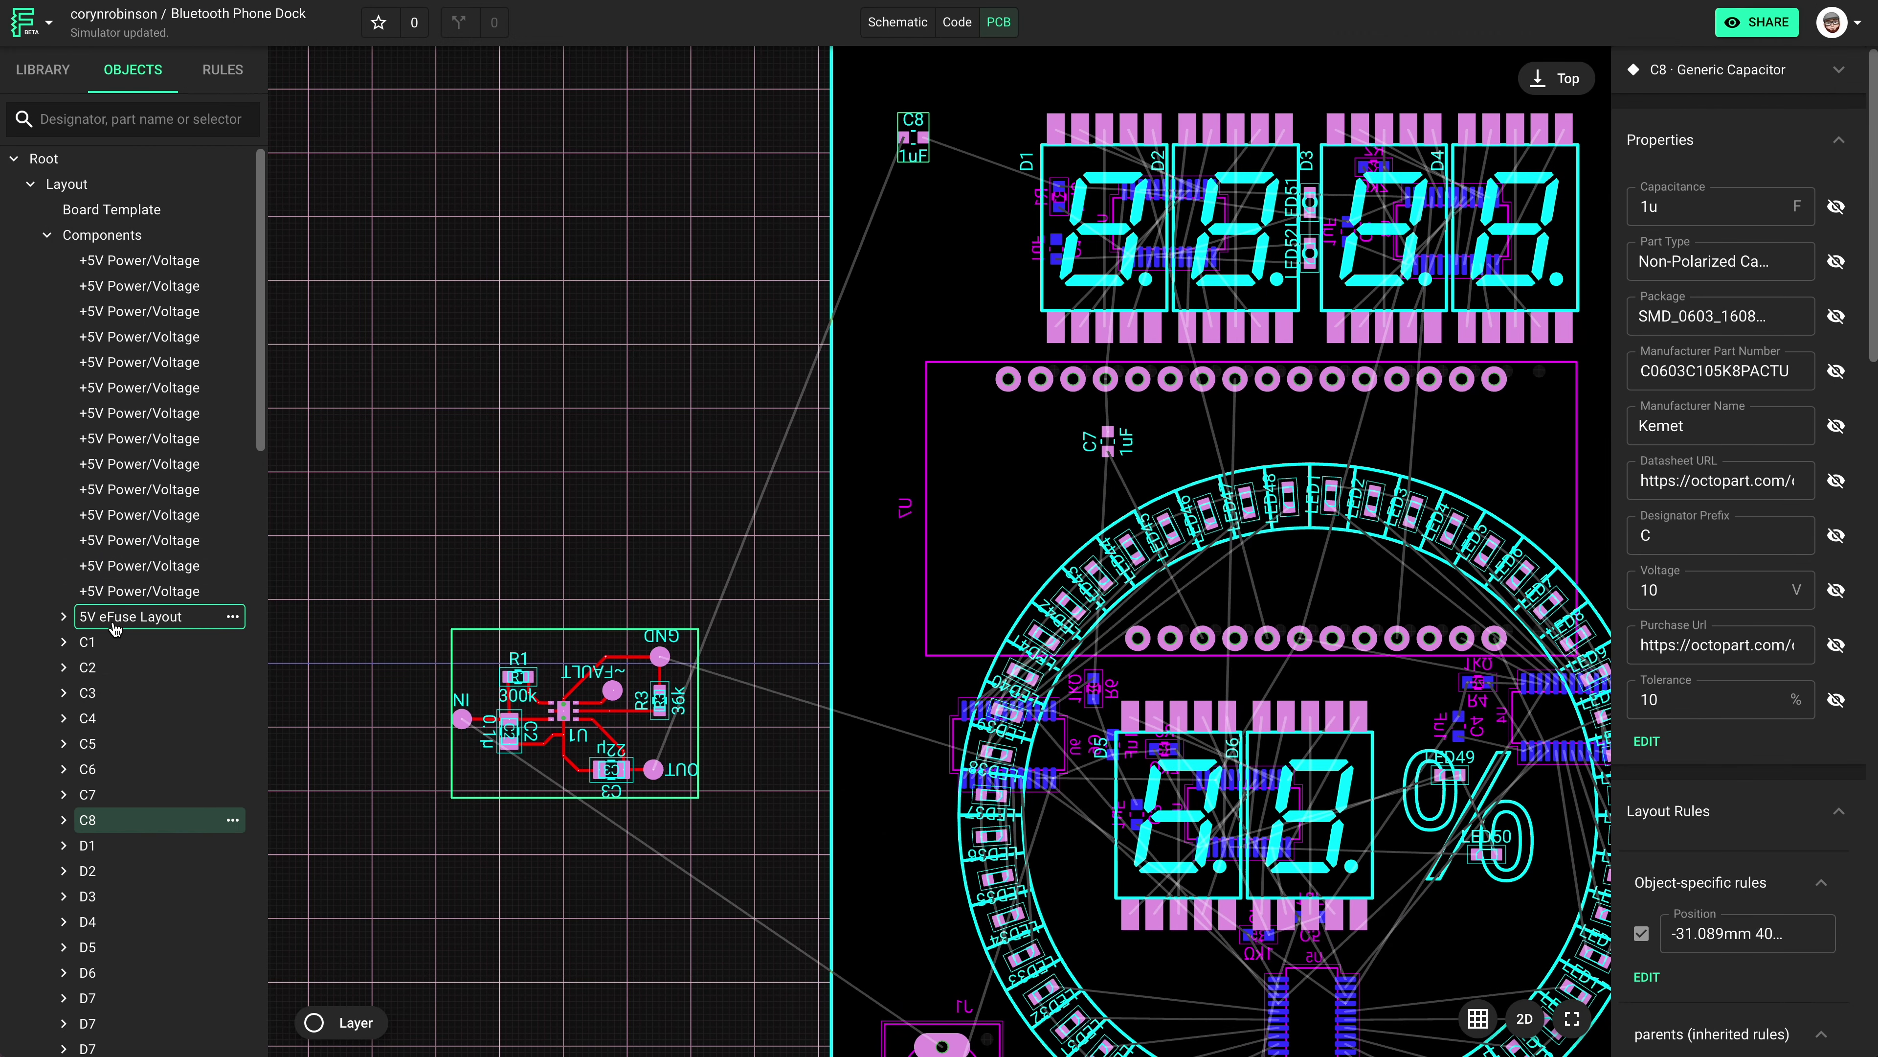
pyautogui.moveTo(590, 728); pyautogui.dragTo(981, 494)
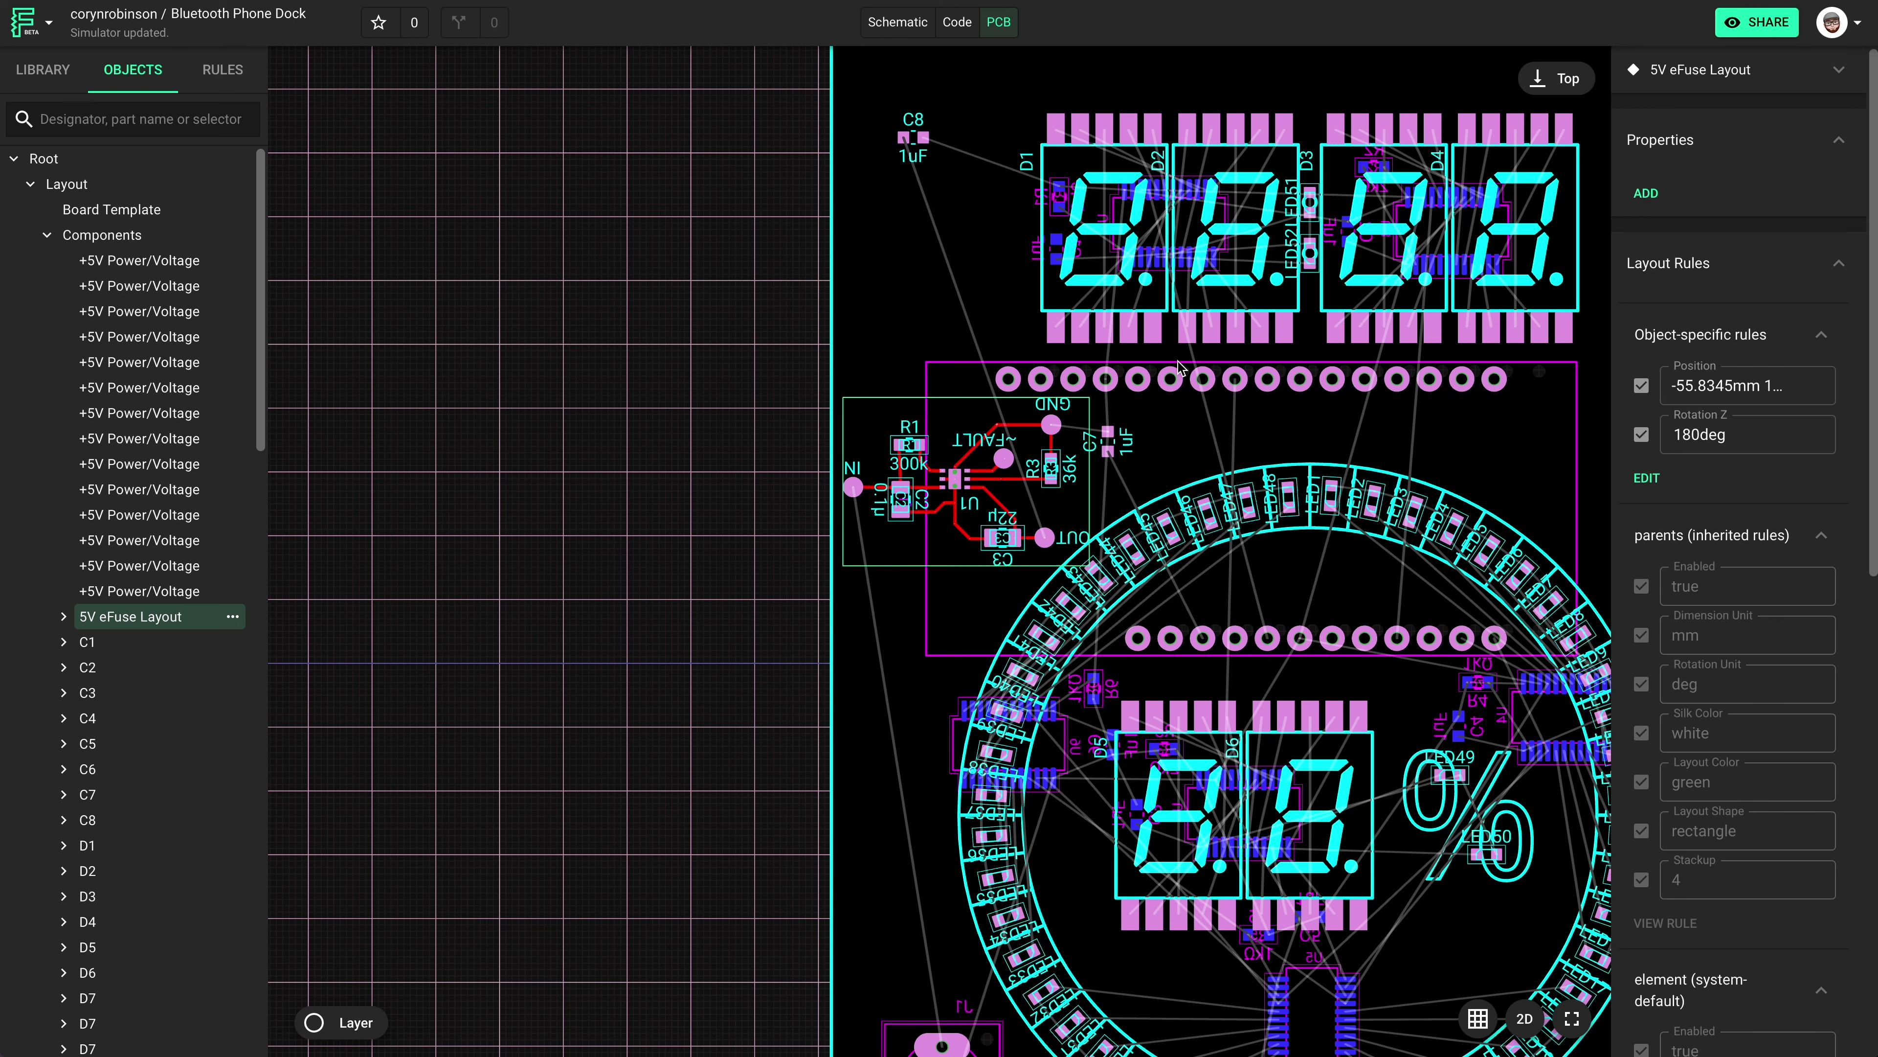
# Shift capacitor C7 slightly right, away from the eFuse layout's GND pad and resistor R3.
pyautogui.scroll(5, 1178, 366)
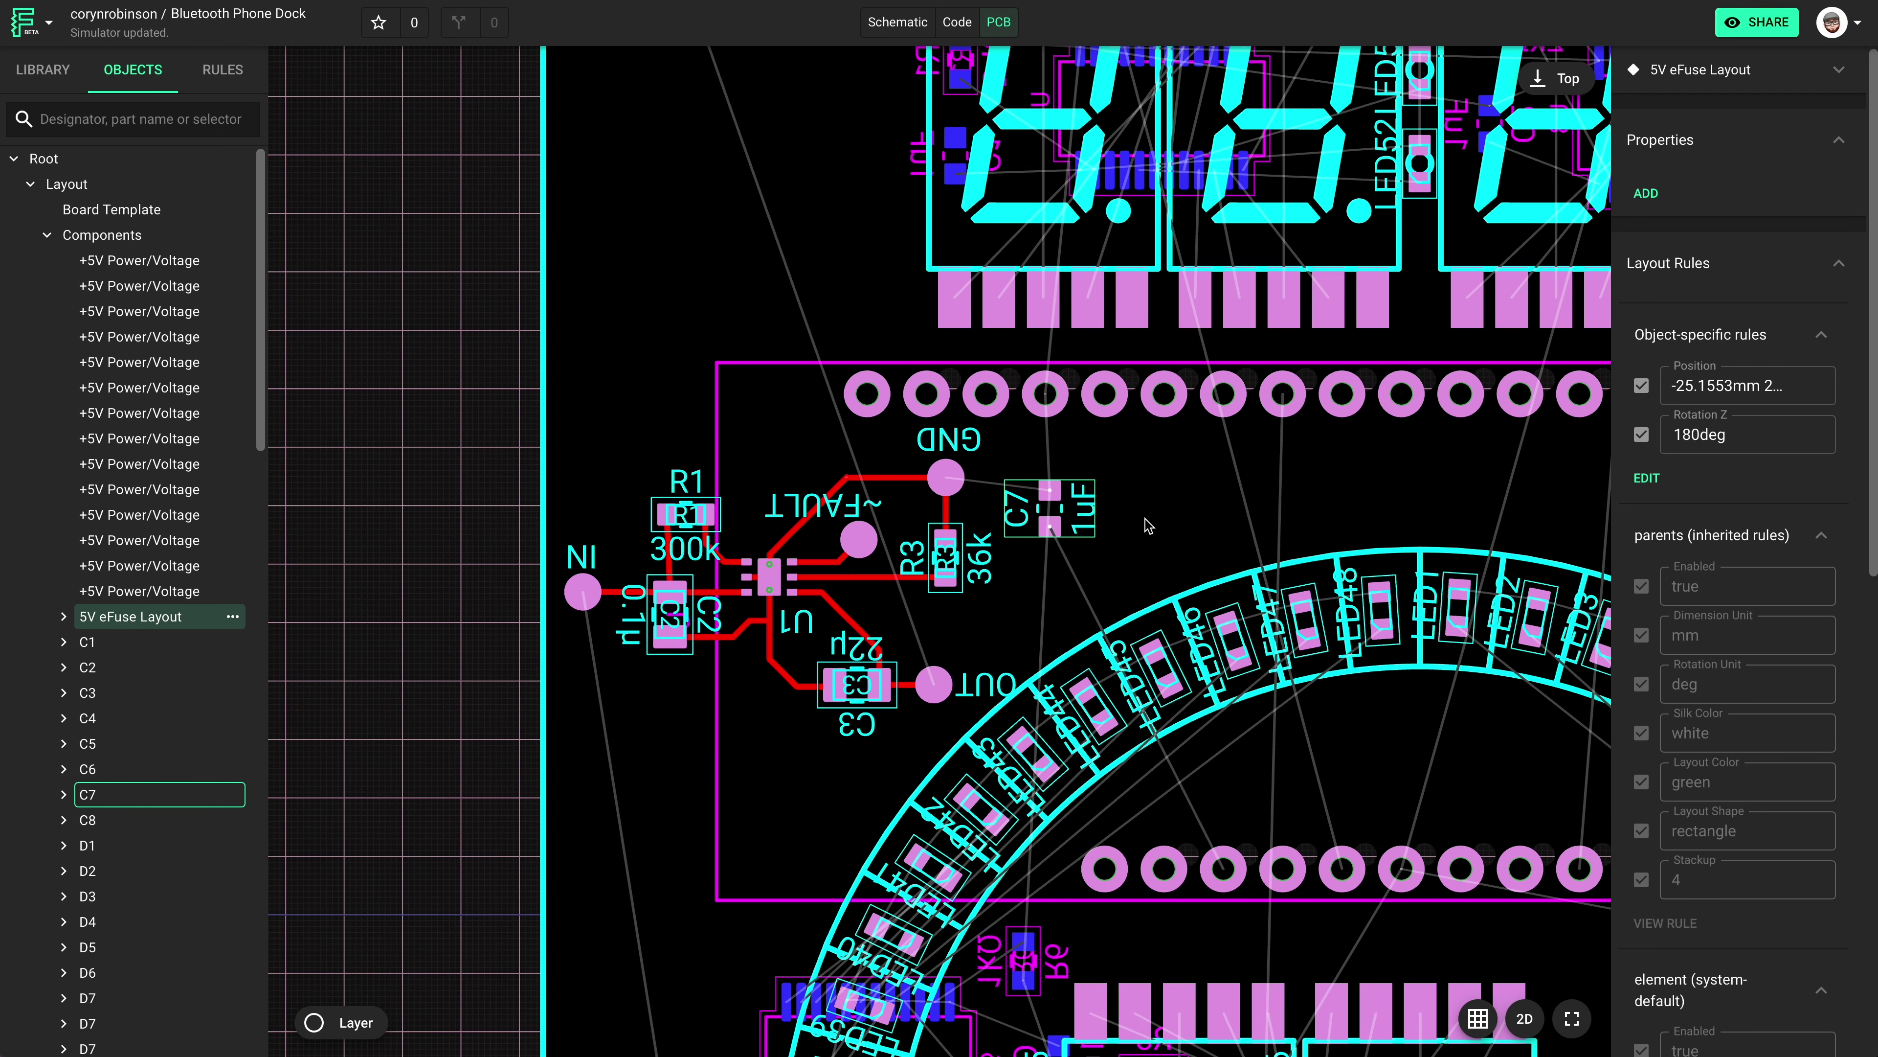
pyautogui.moveTo(1084, 522); pyautogui.dragTo(1168, 524)
pyautogui.scroll(-3, 1093, 639)
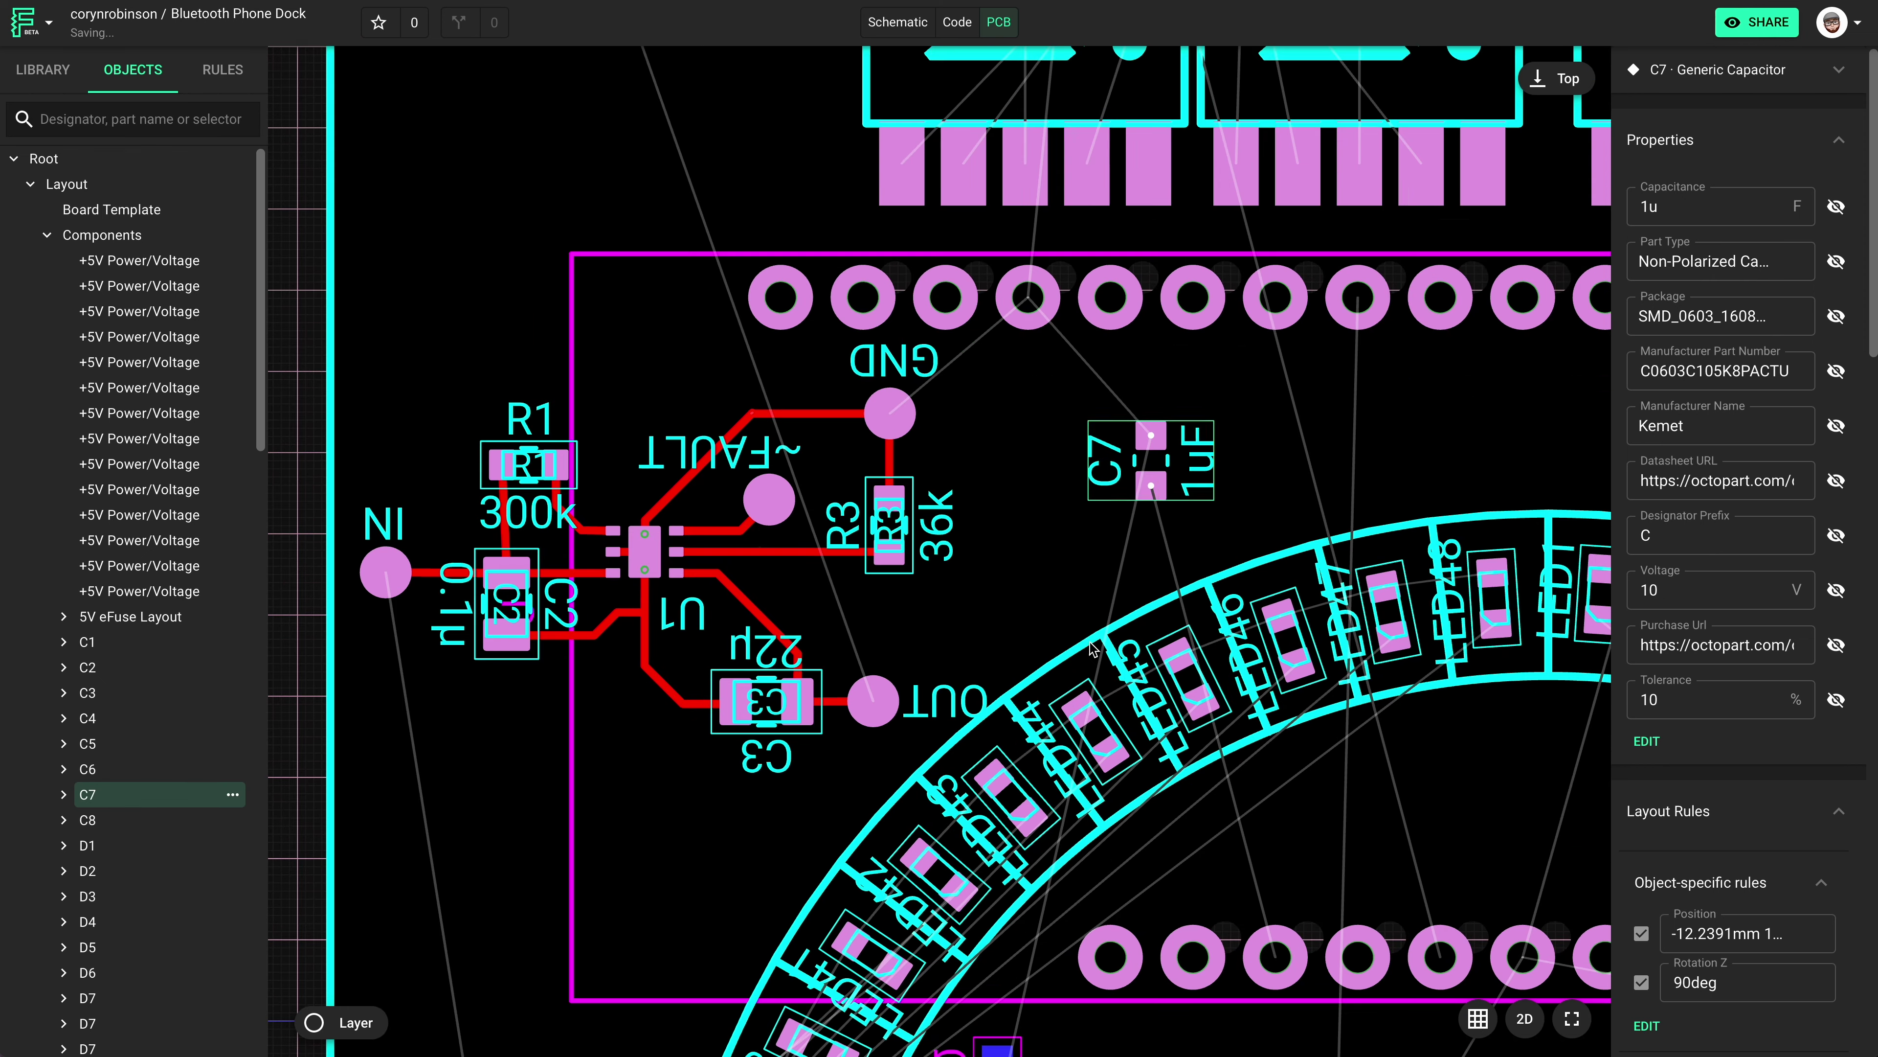
pyautogui.click(1092, 645)
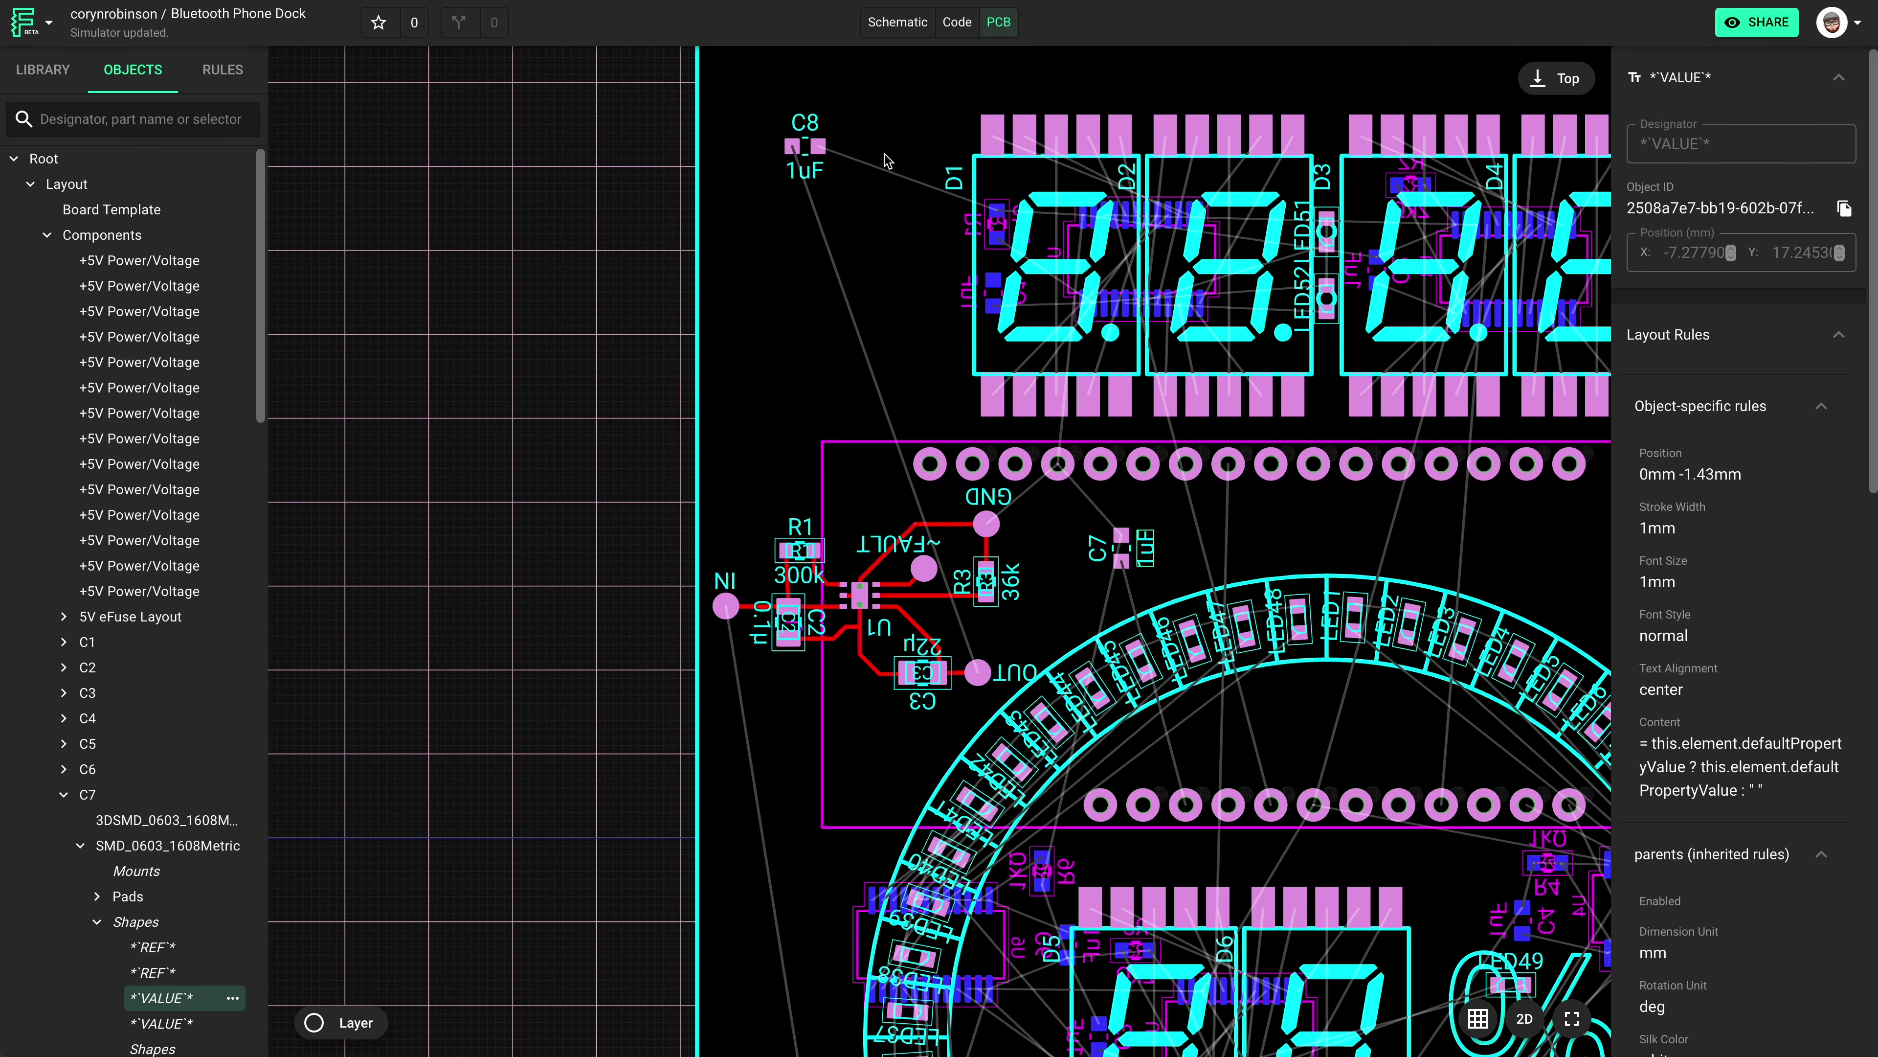
# Move capacitor C8 between resistor R3 and capacitor C7, and rotate it left once.
pyautogui.click(808, 174)
pyautogui.moveTo(808, 173); pyautogui.dragTo(1076, 615)
pyautogui.rightClick(1075, 613)
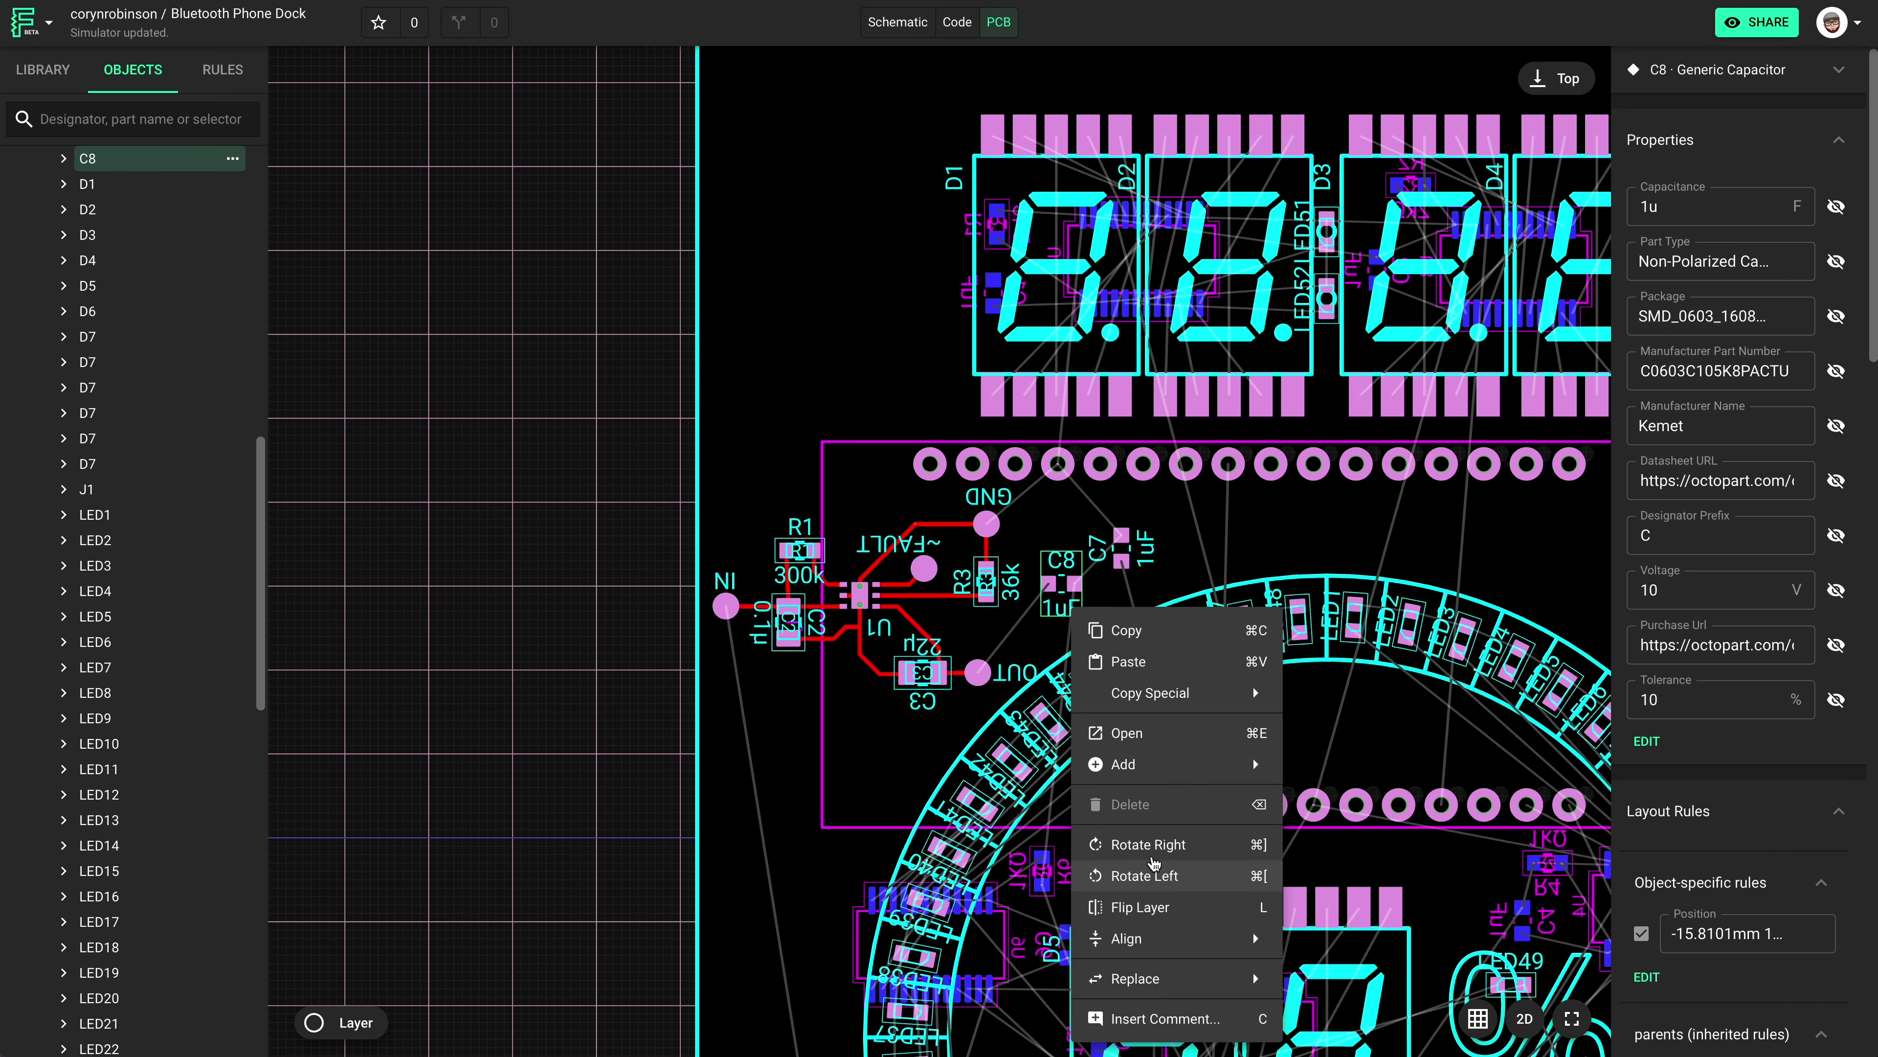
pyautogui.click(1148, 876)
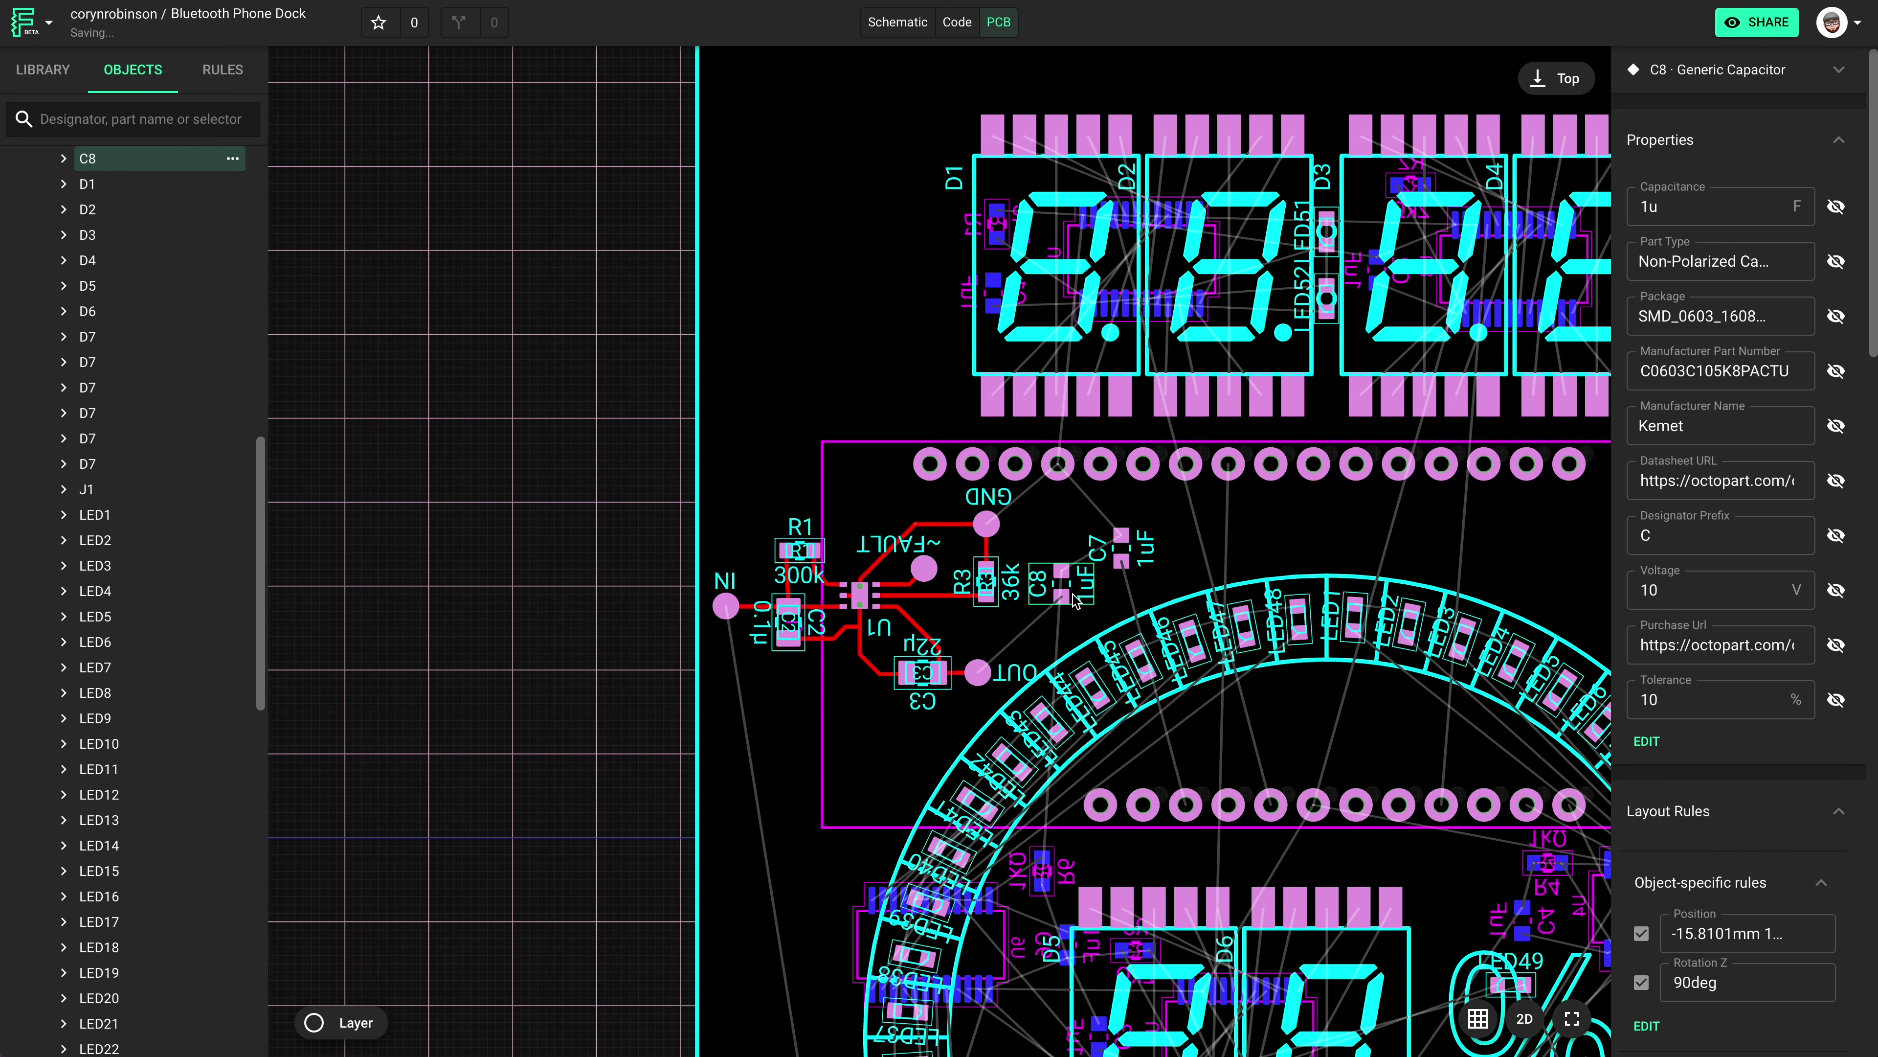
pyautogui.scroll(5, 1076, 599)
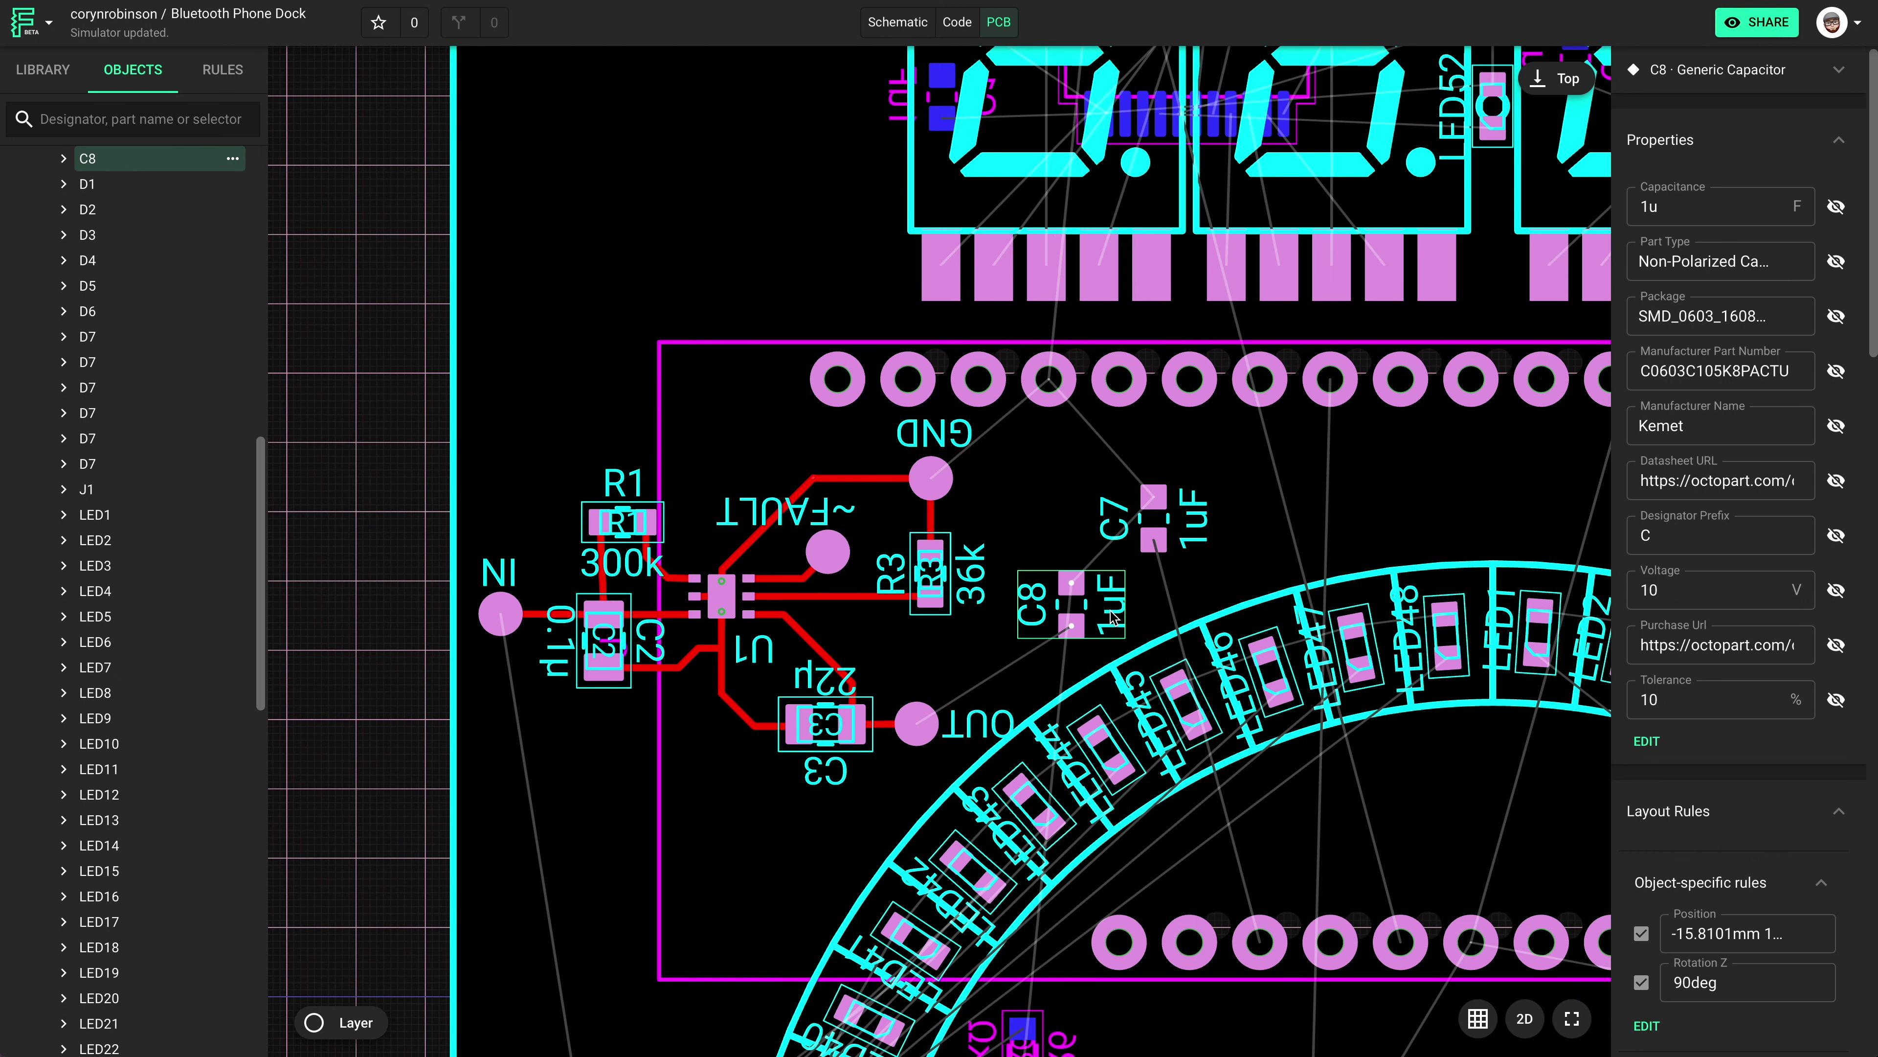
pyautogui.click(896, 488)
# Select the stray D7 part lying off the board, above its upper-left corner.
pyautogui.scroll(-3, 895, 480)
pyautogui.scroll(-4, 896, 480)
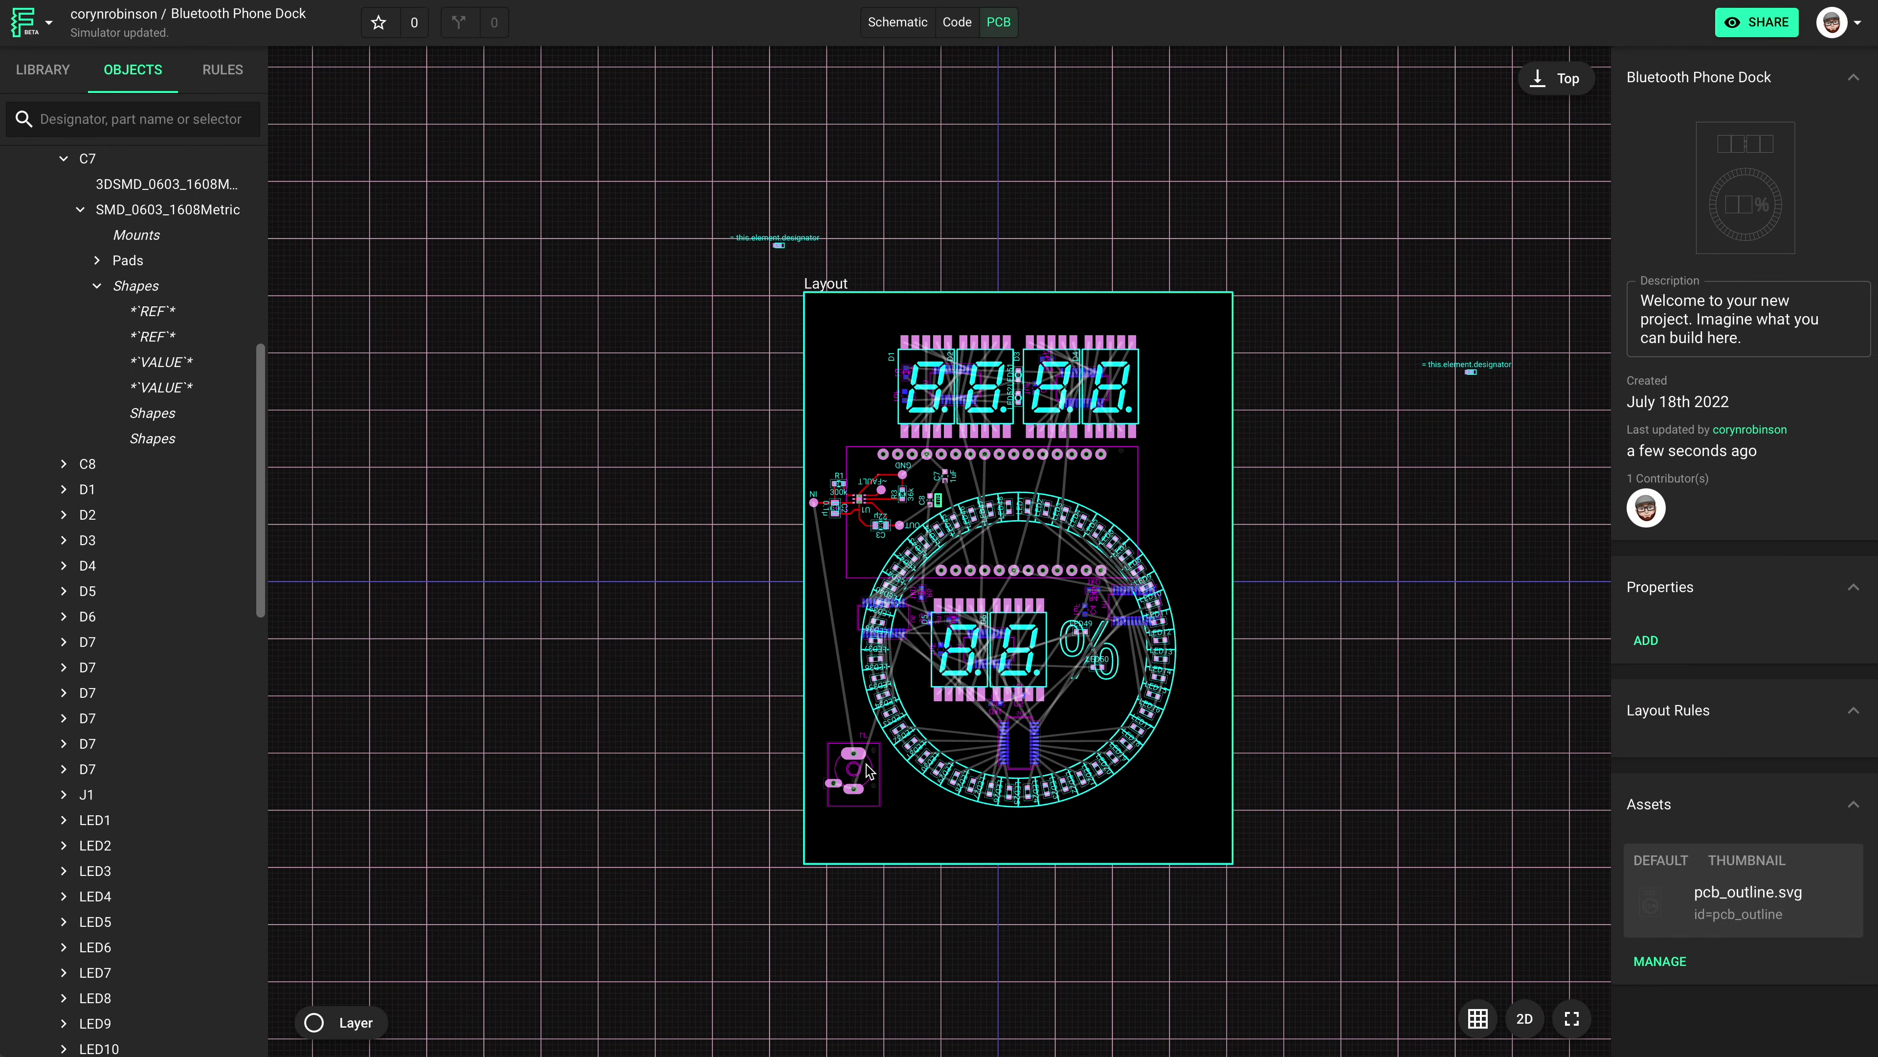
pyautogui.scroll(-3, 869, 771)
pyautogui.scroll(2, 862, 740)
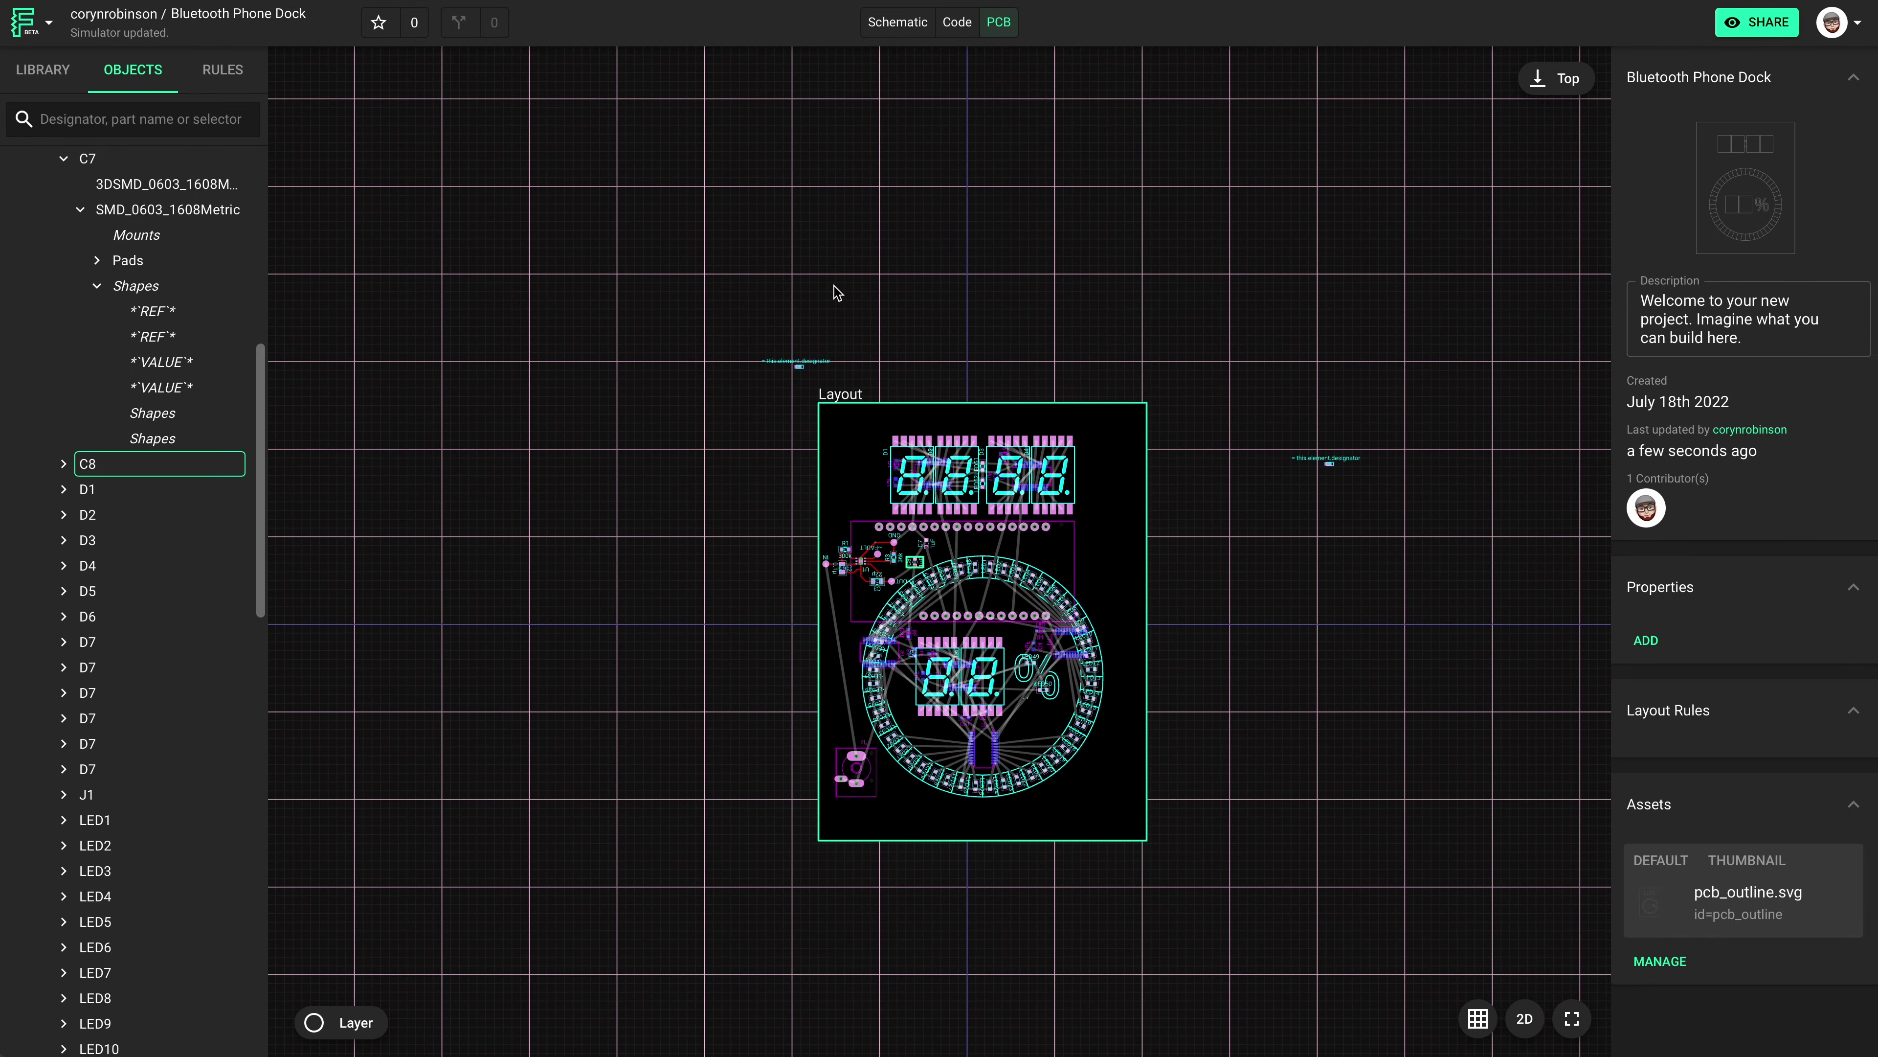
pyautogui.click(813, 366)
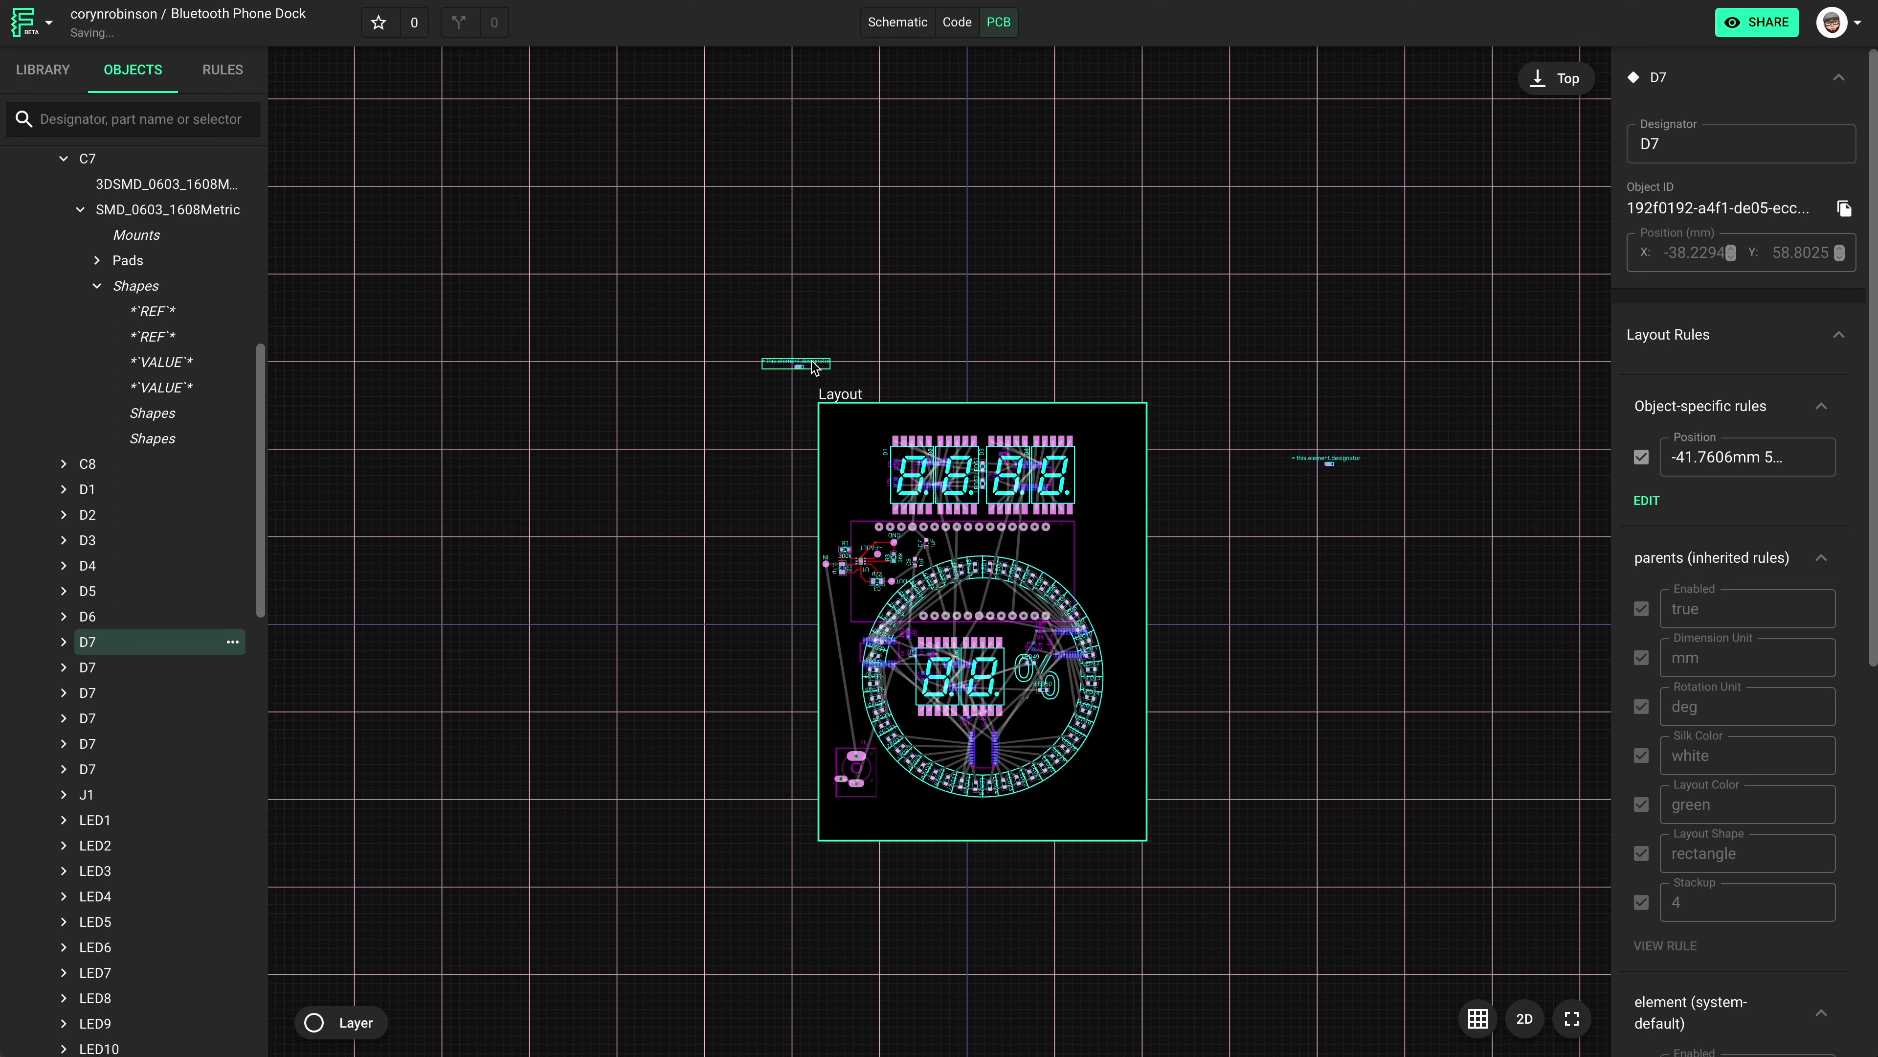